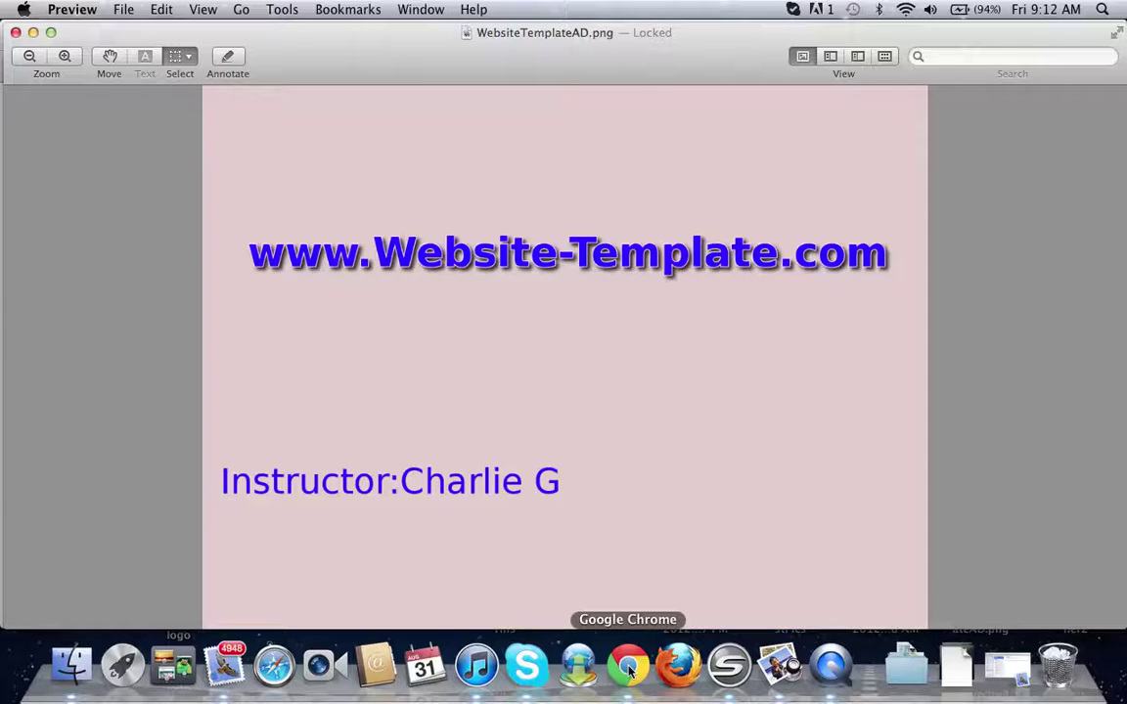
# Switch to Chrome and check the classyt-shirts.com front page, returning to the Joomla administration site
pyautogui.click(629, 668)
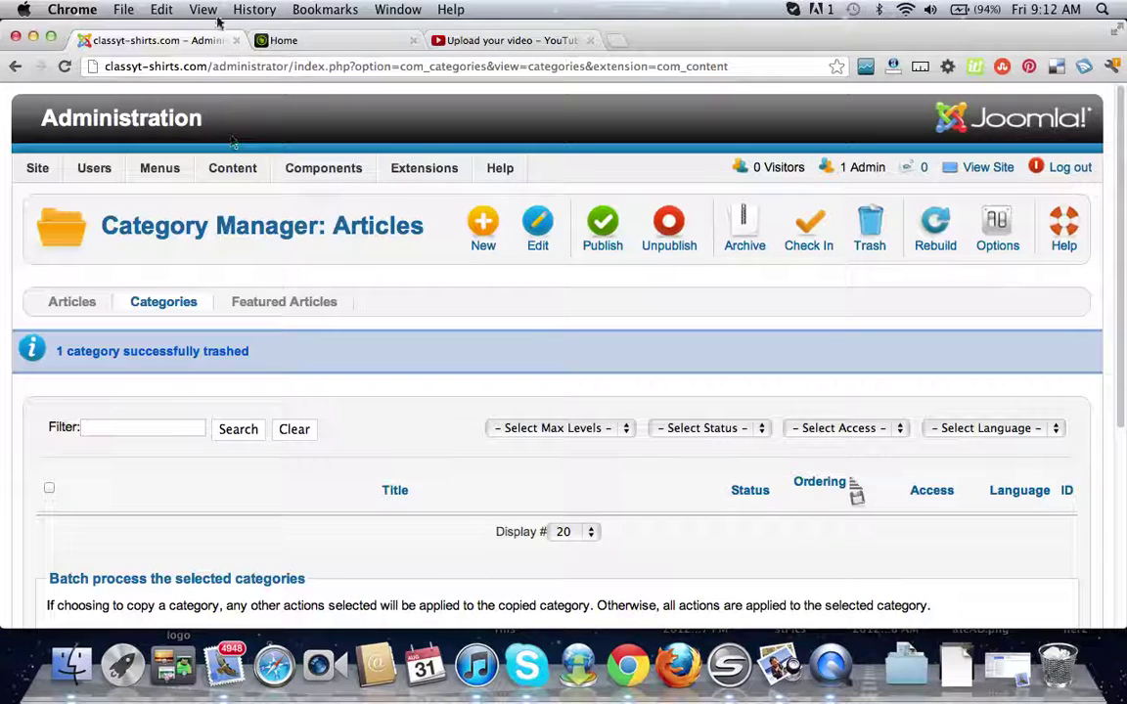
pyautogui.click(294, 41)
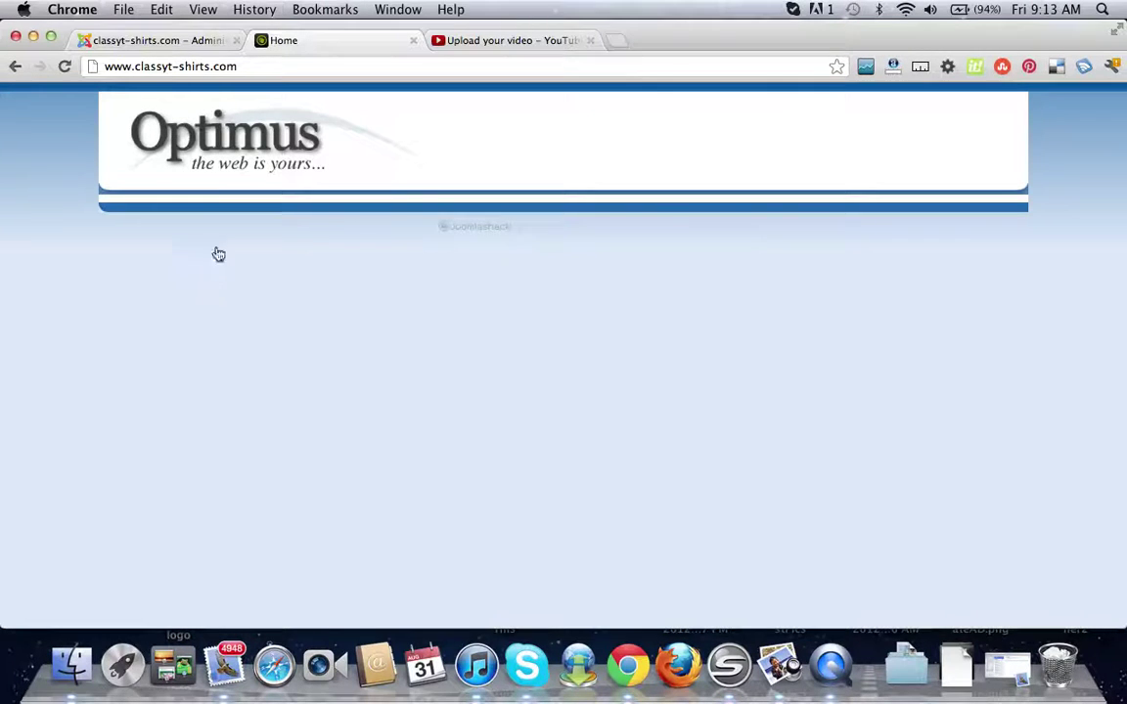
pyautogui.click(174, 42)
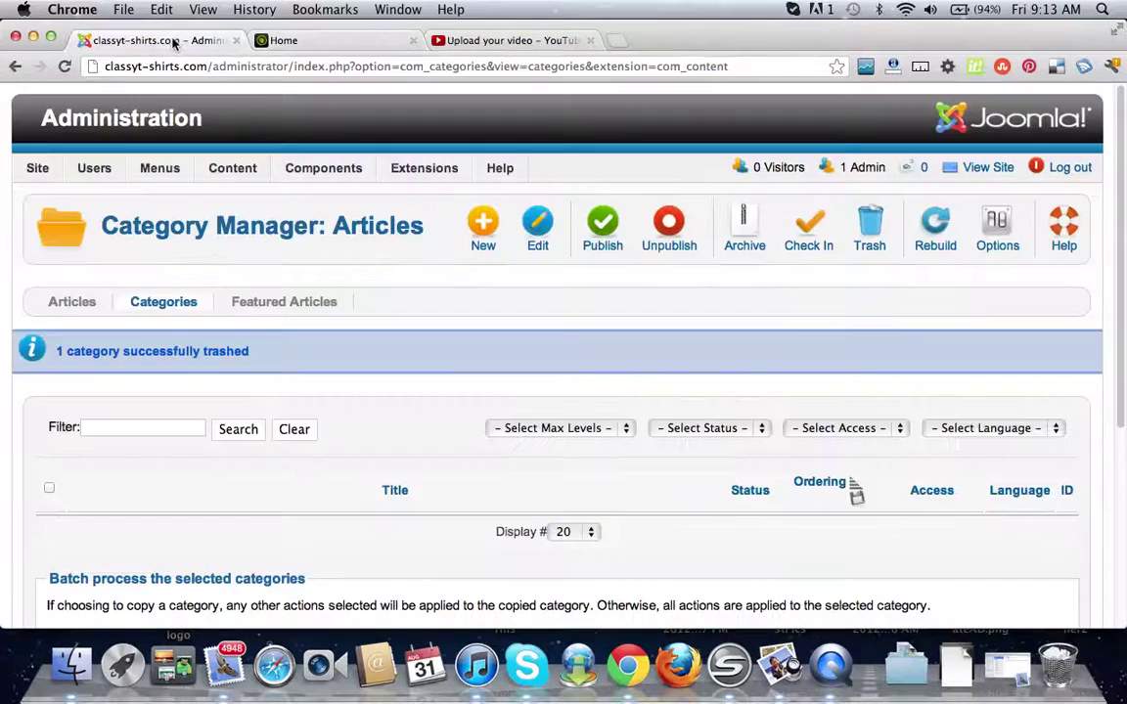
# Open the Category Manager through the administration Control Panel and start a new articles category
pyautogui.moveTo(383, 216)
pyautogui.scroll(-1, 572, 279)
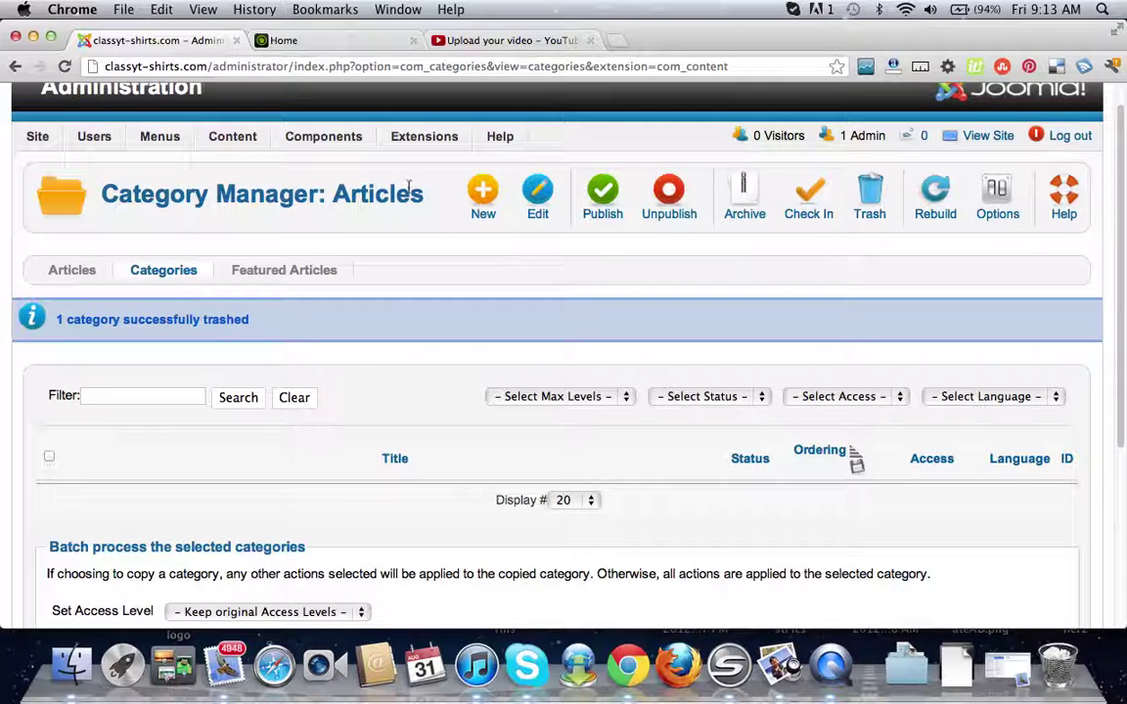
pyautogui.moveTo(409, 142)
pyautogui.moveTo(44, 138)
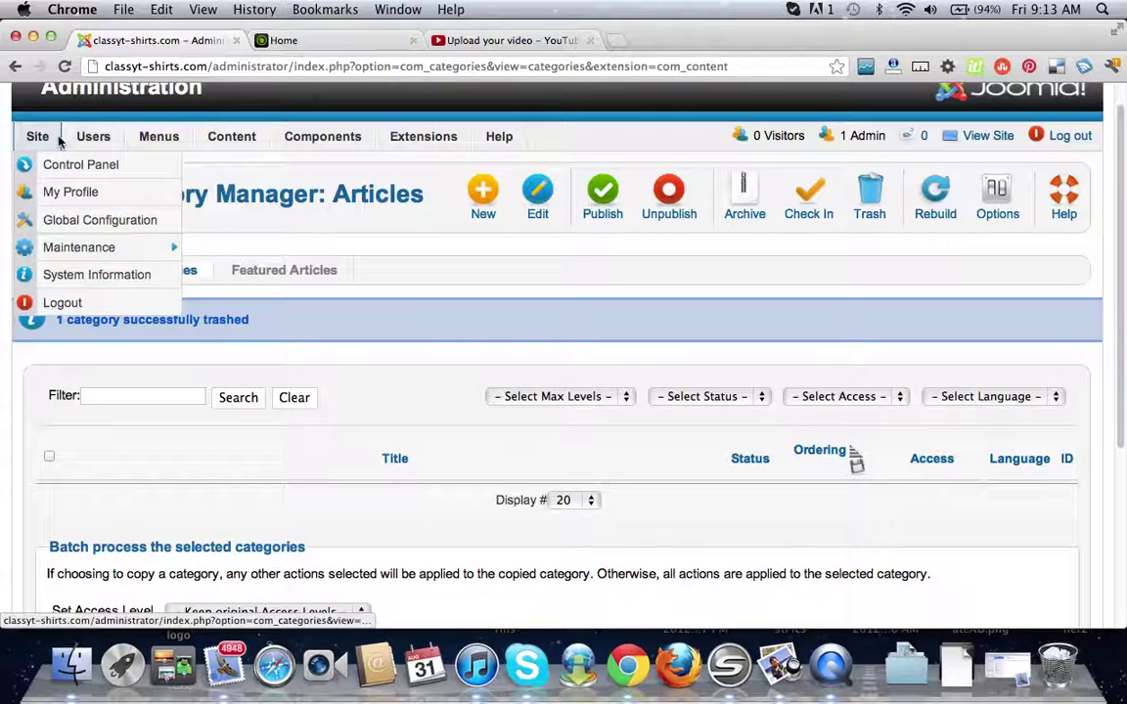
pyautogui.click(74, 171)
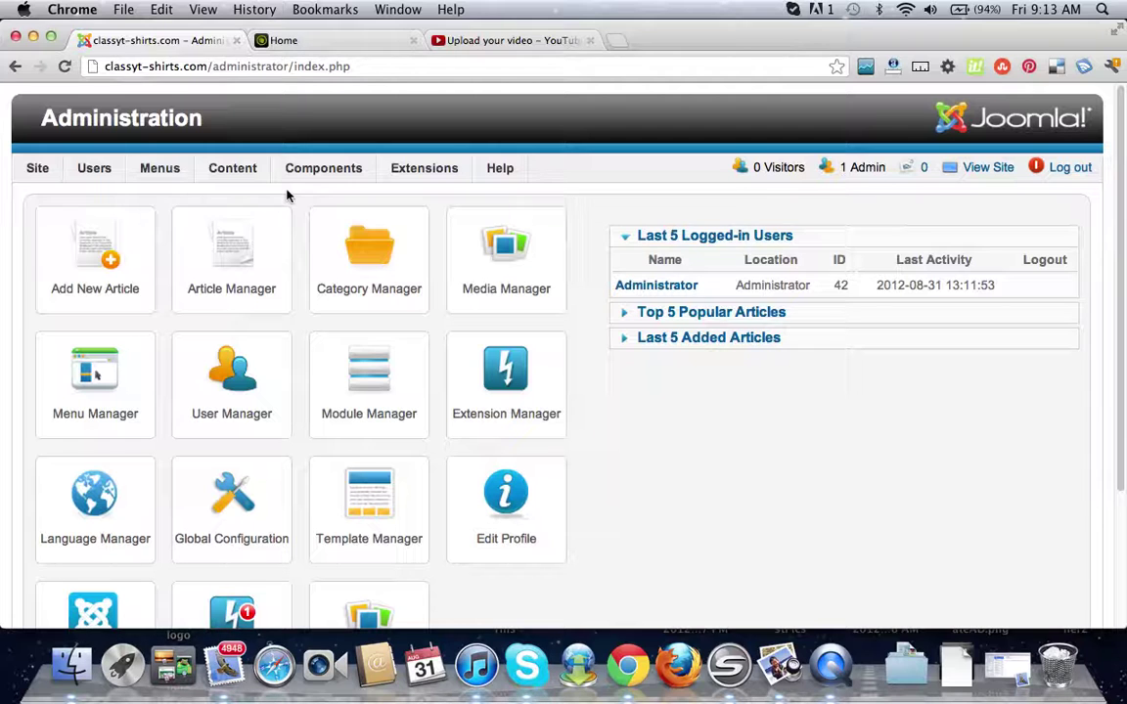
pyautogui.click(367, 265)
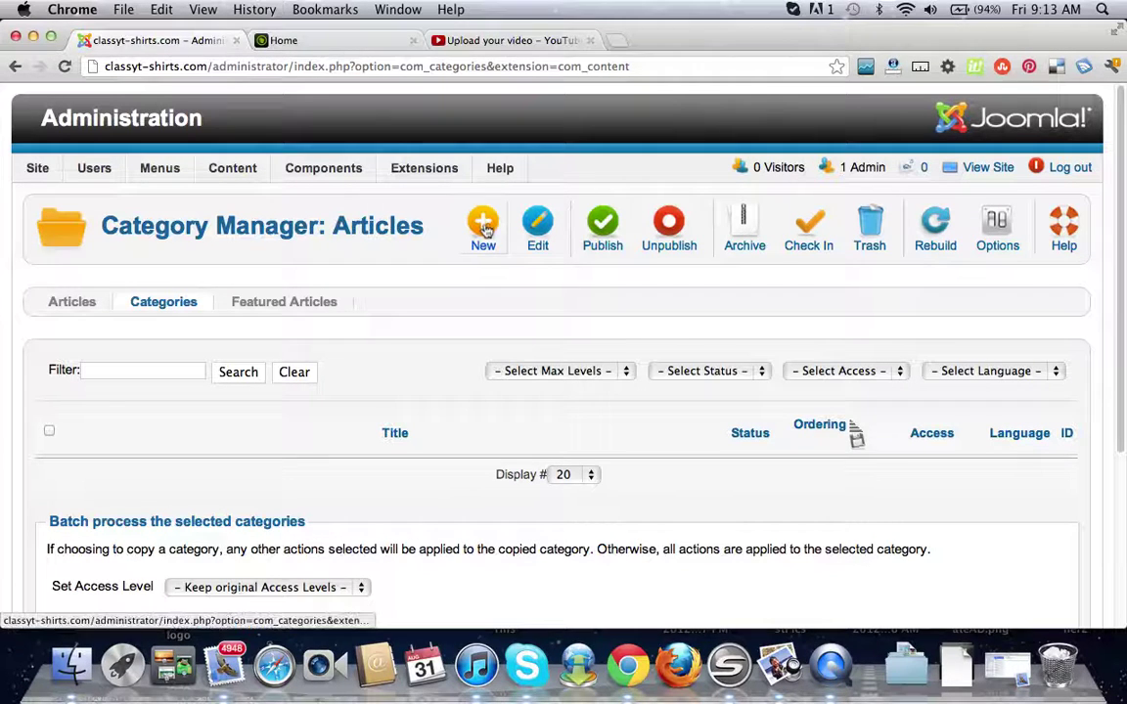
pyautogui.click(484, 227)
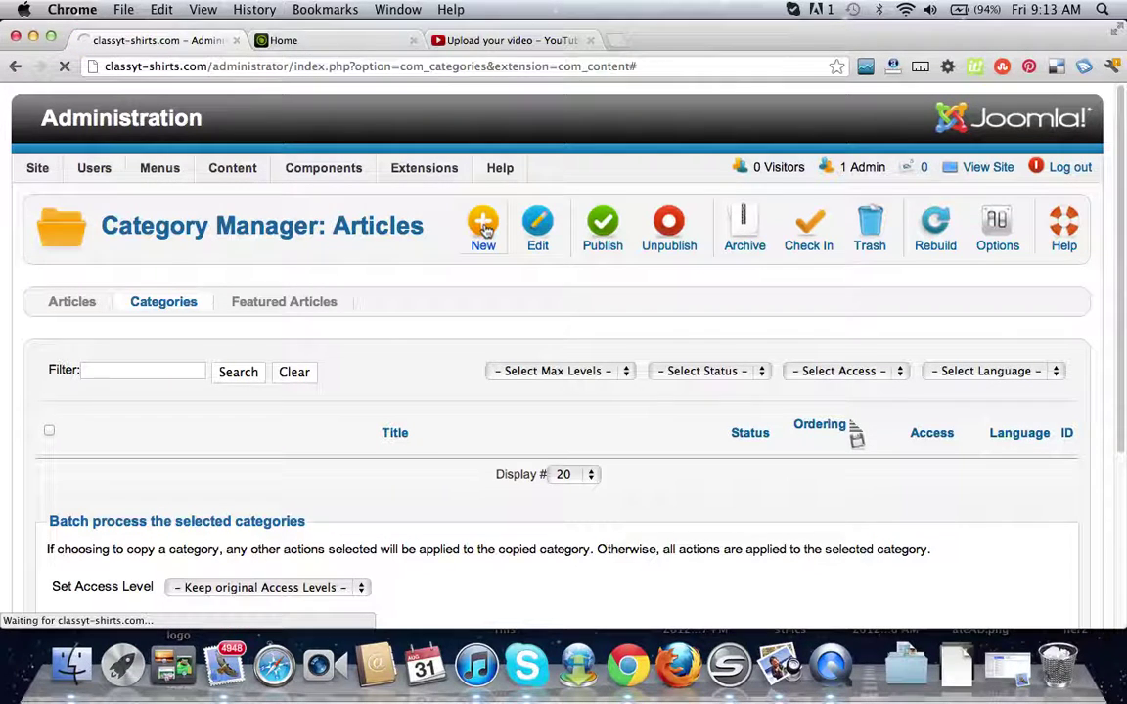
pyautogui.scroll(-2, 482, 223)
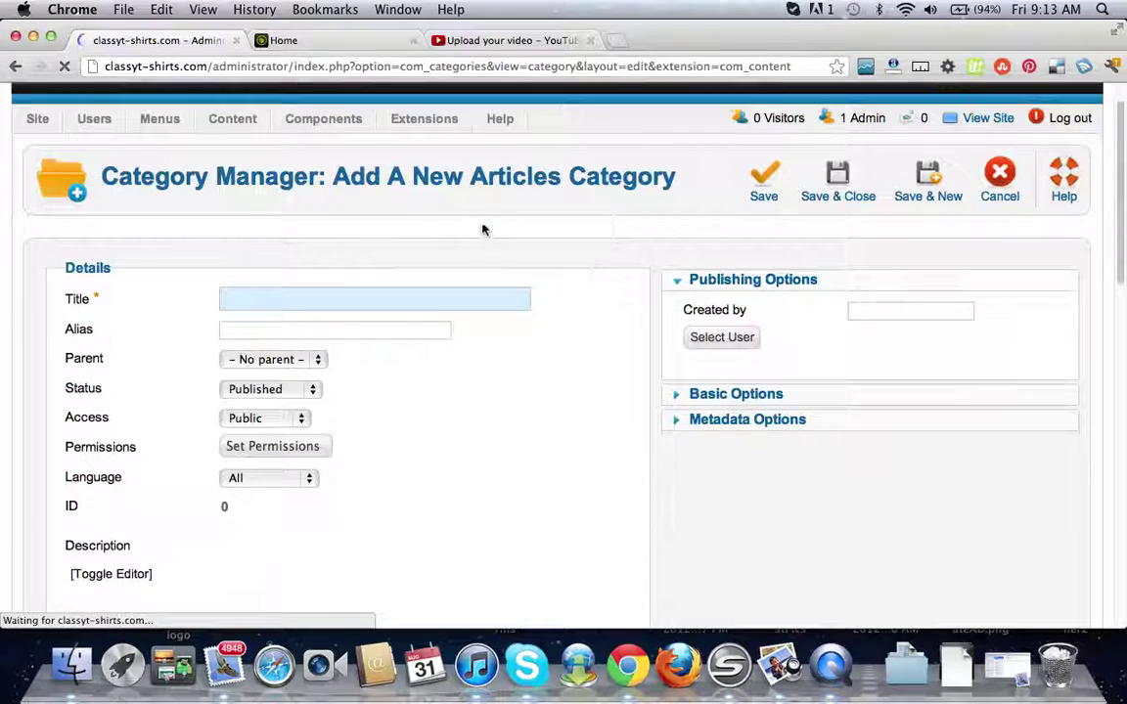
# Try to save and close the new category with the title Home Page Category
pyautogui.click(470, 263)
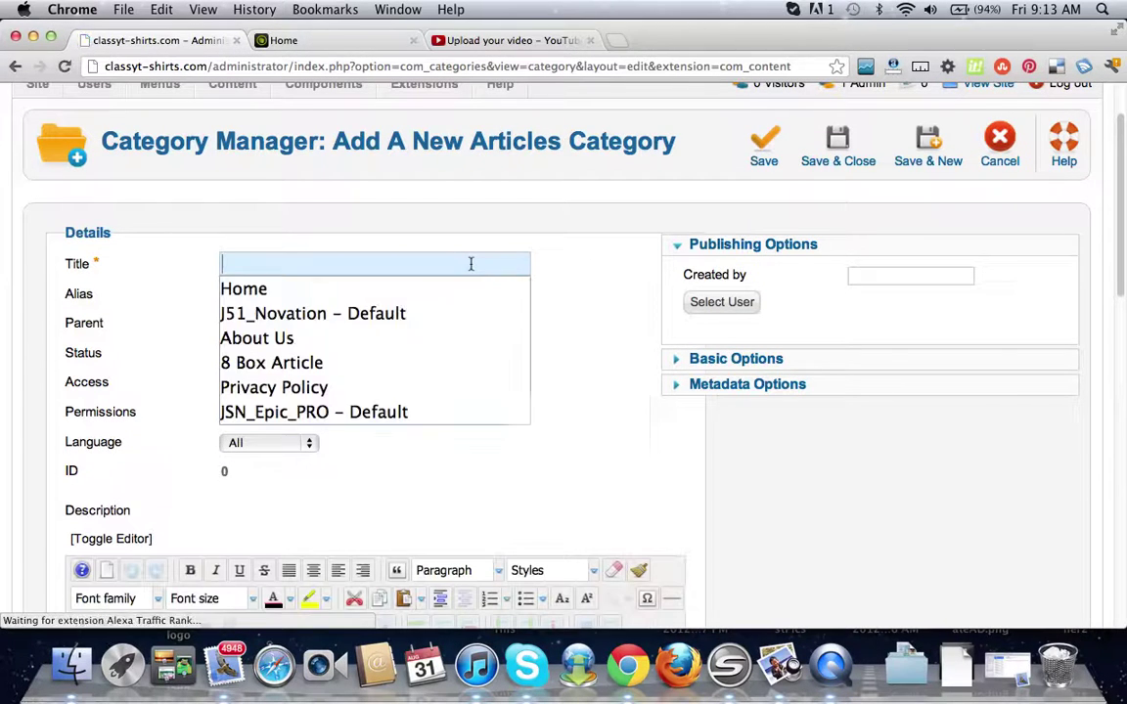
pyautogui.write('Hom')
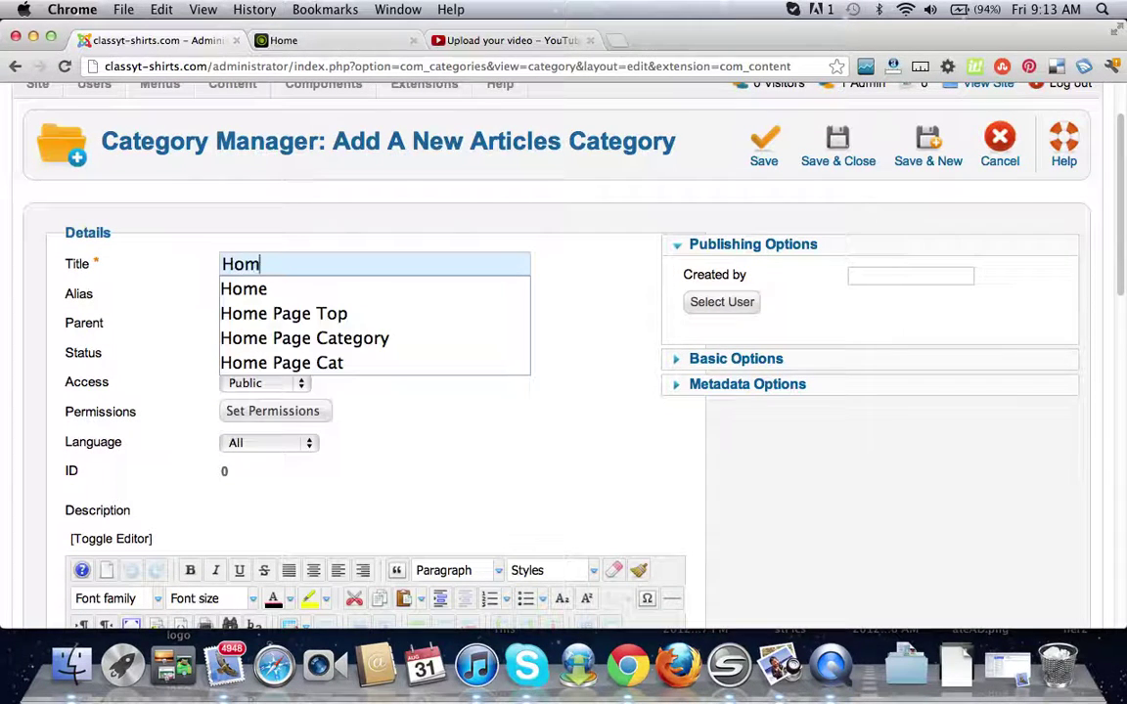
pyautogui.write('e Page ')
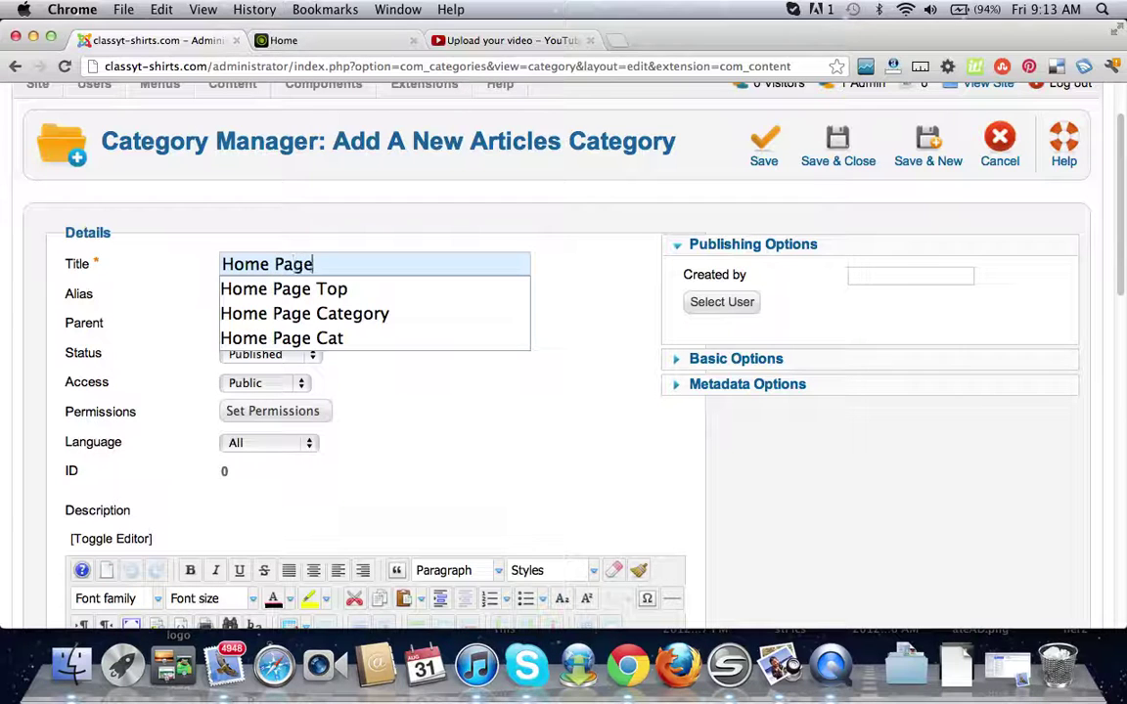
pyautogui.write('Page Category')
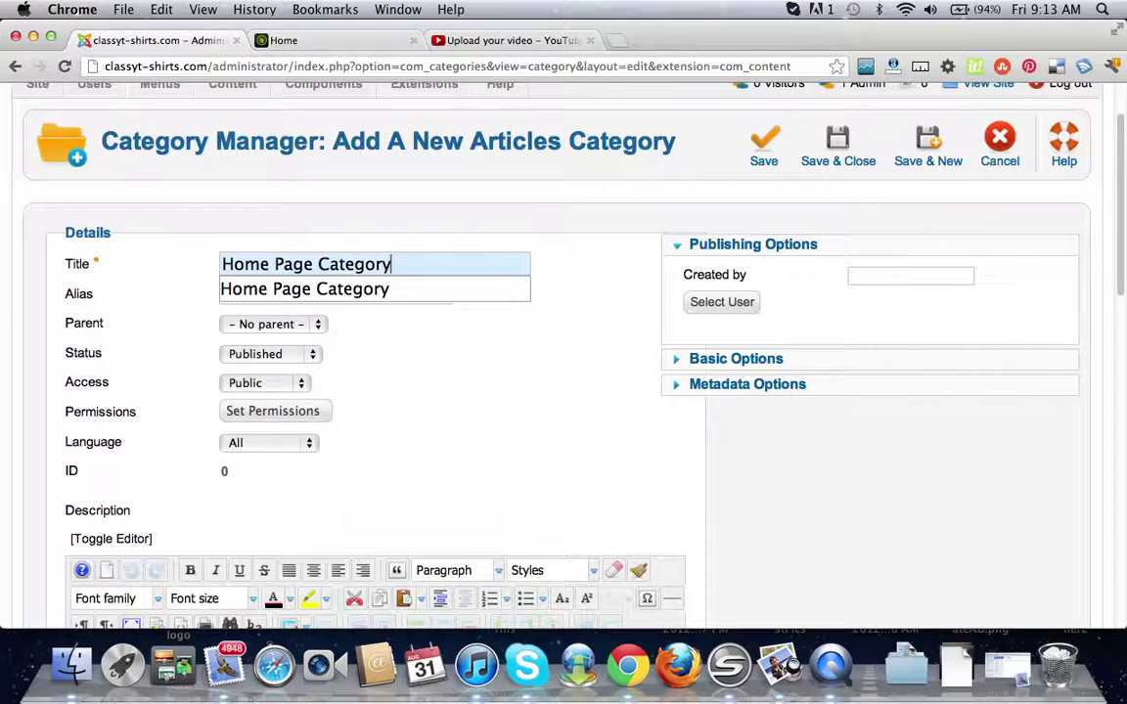
pyautogui.press('Return')
pyautogui.scroll(-5, 591, 356)
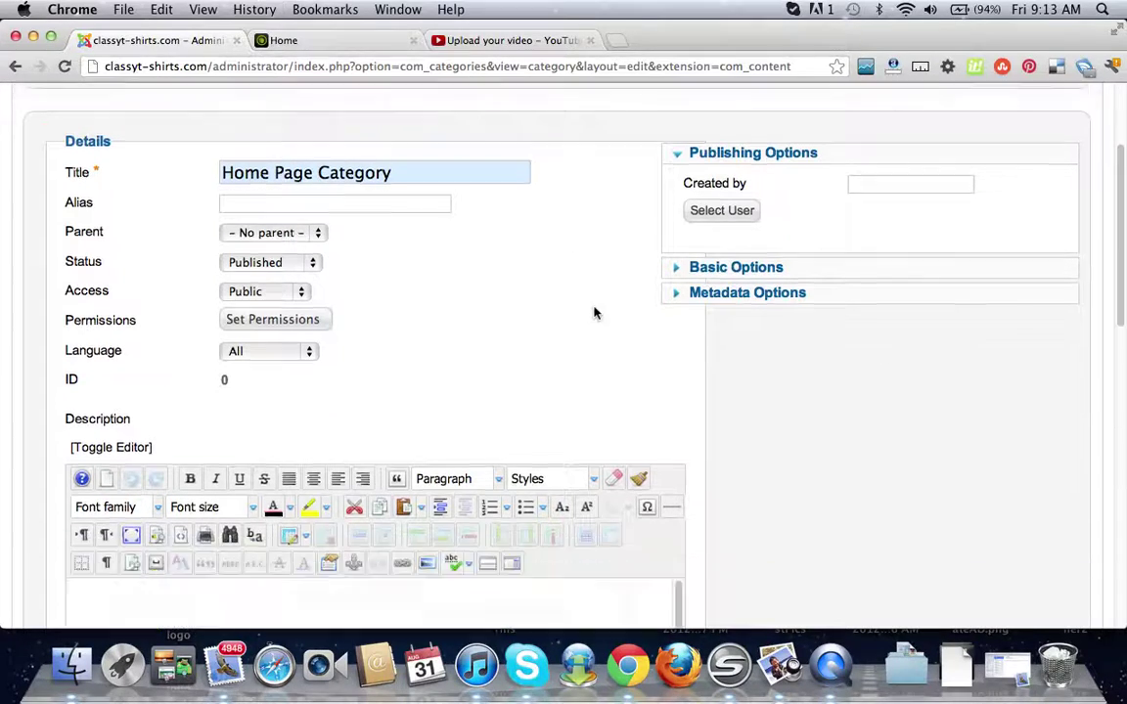
pyautogui.scroll(5, 599, 294)
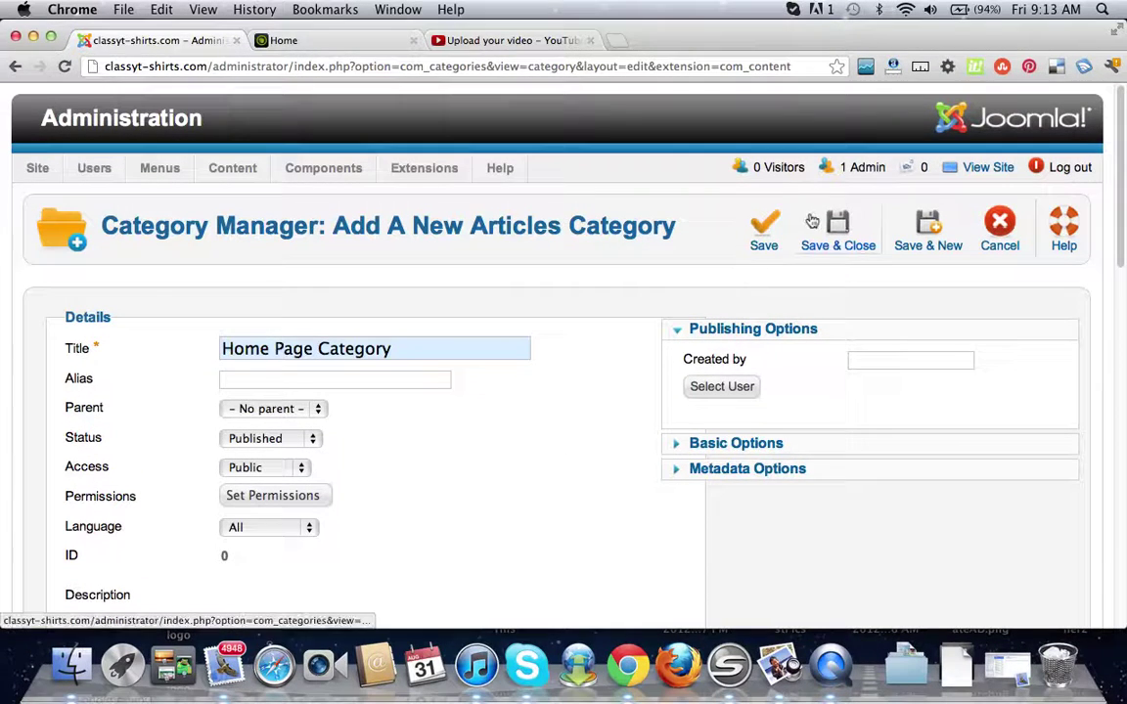
pyautogui.click(820, 228)
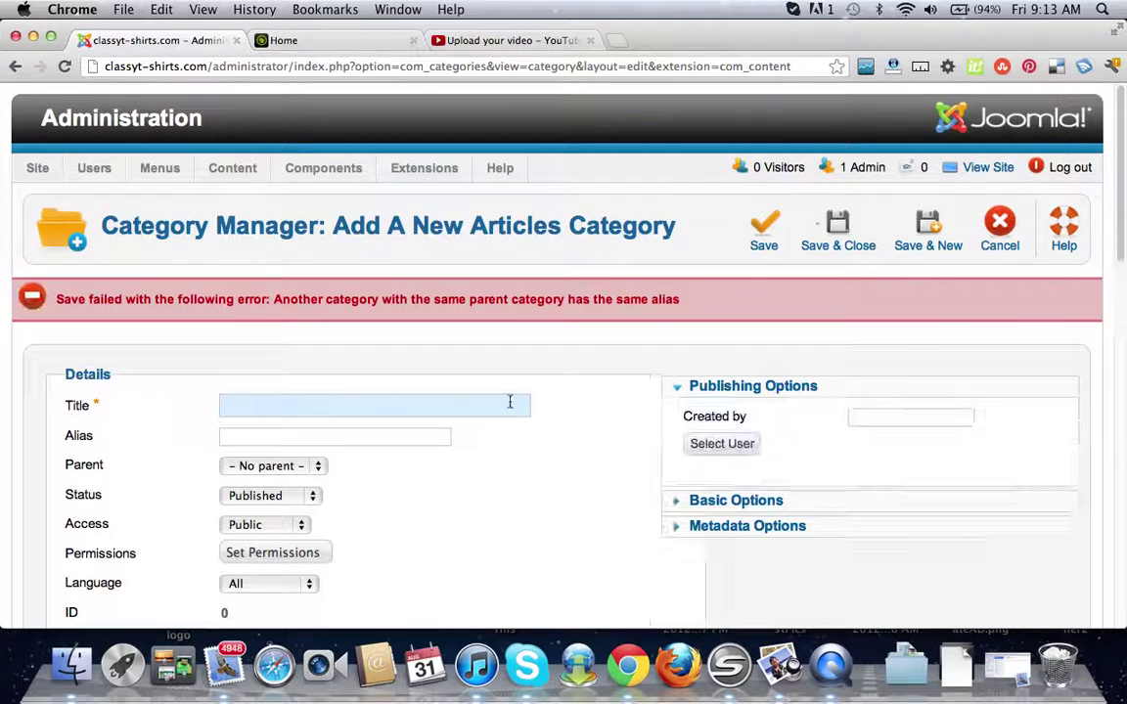
# Title the new category Home Page Original, then save and close it
pyautogui.click(509, 403)
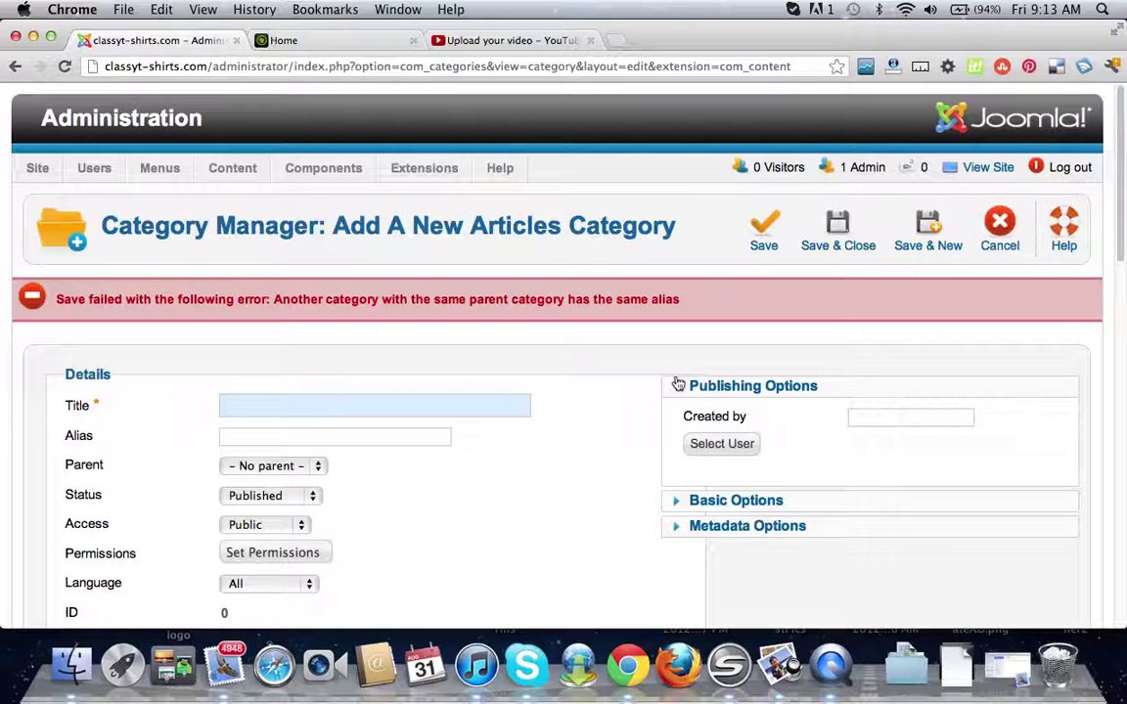
pyautogui.write('Home Page')
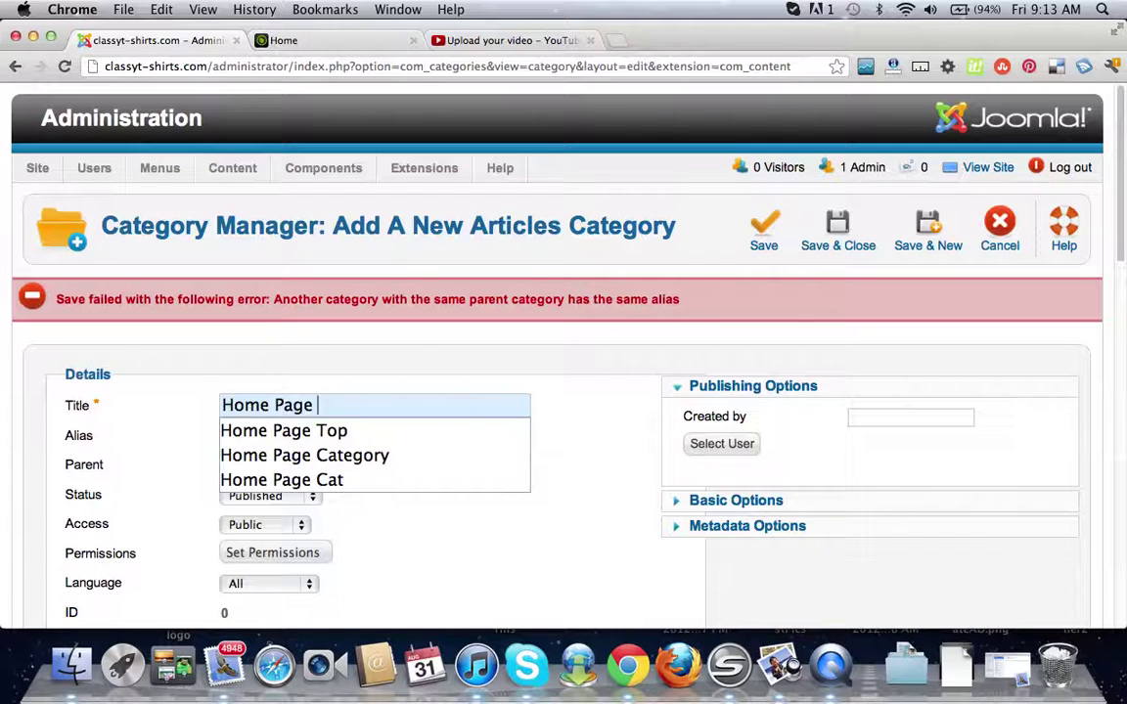
pyautogui.write('Original')
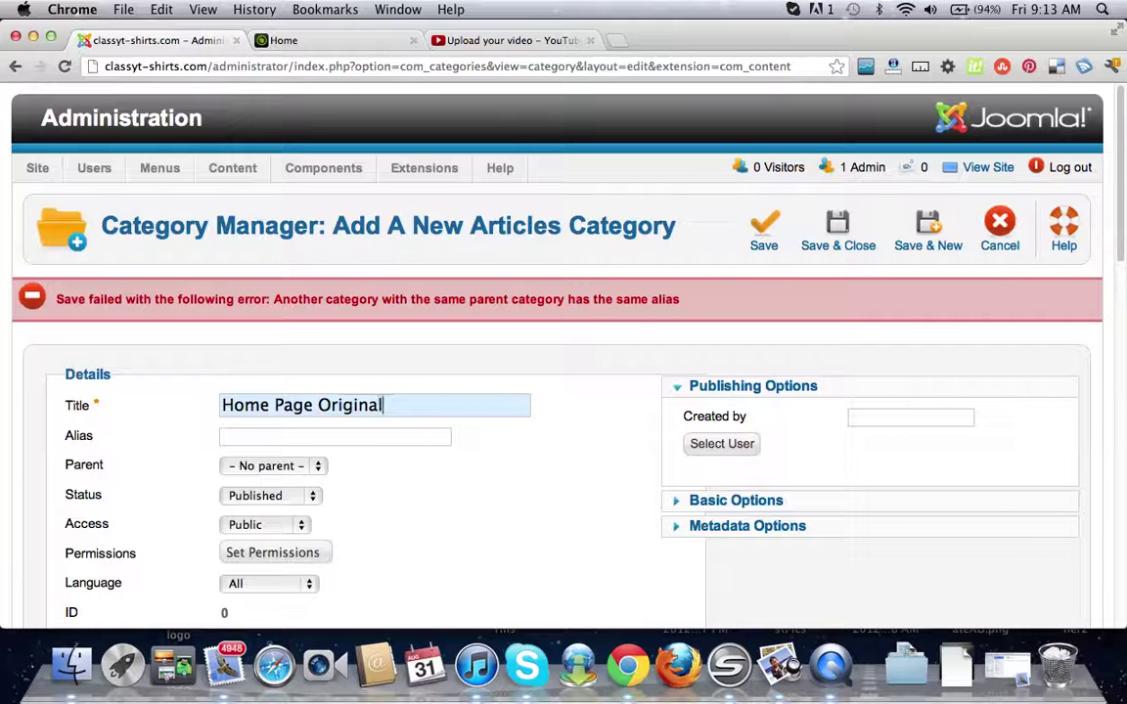
pyautogui.click(837, 243)
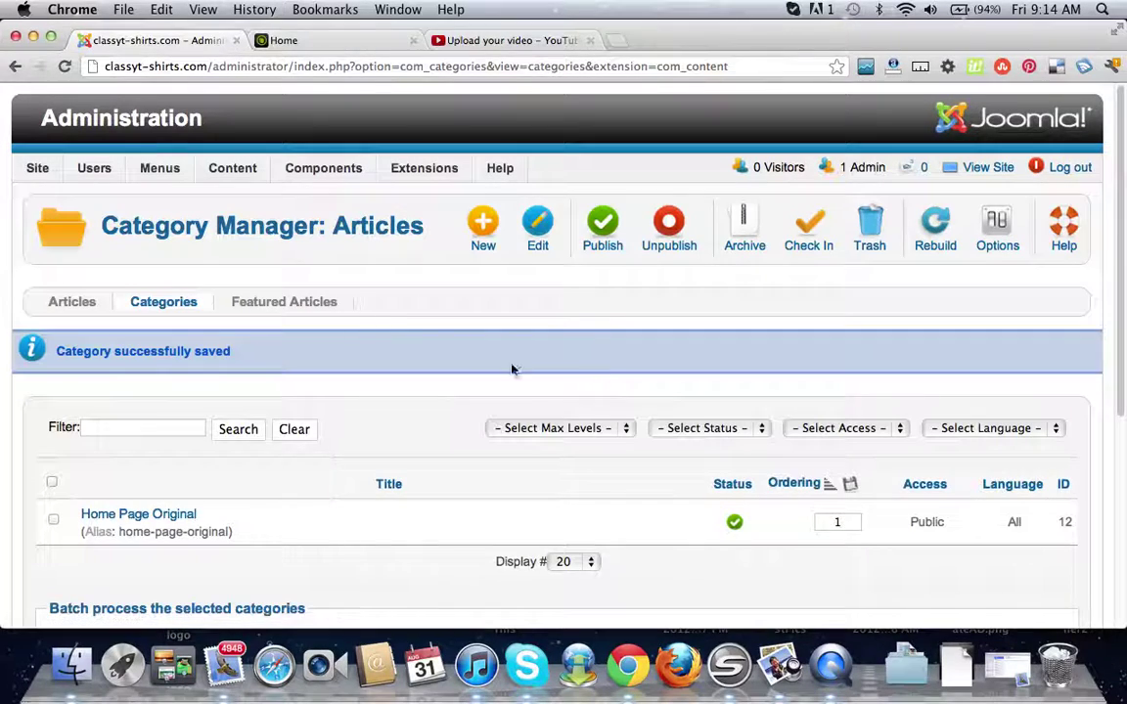
pyautogui.scroll(-3, 480, 344)
pyautogui.scroll(2, 480, 344)
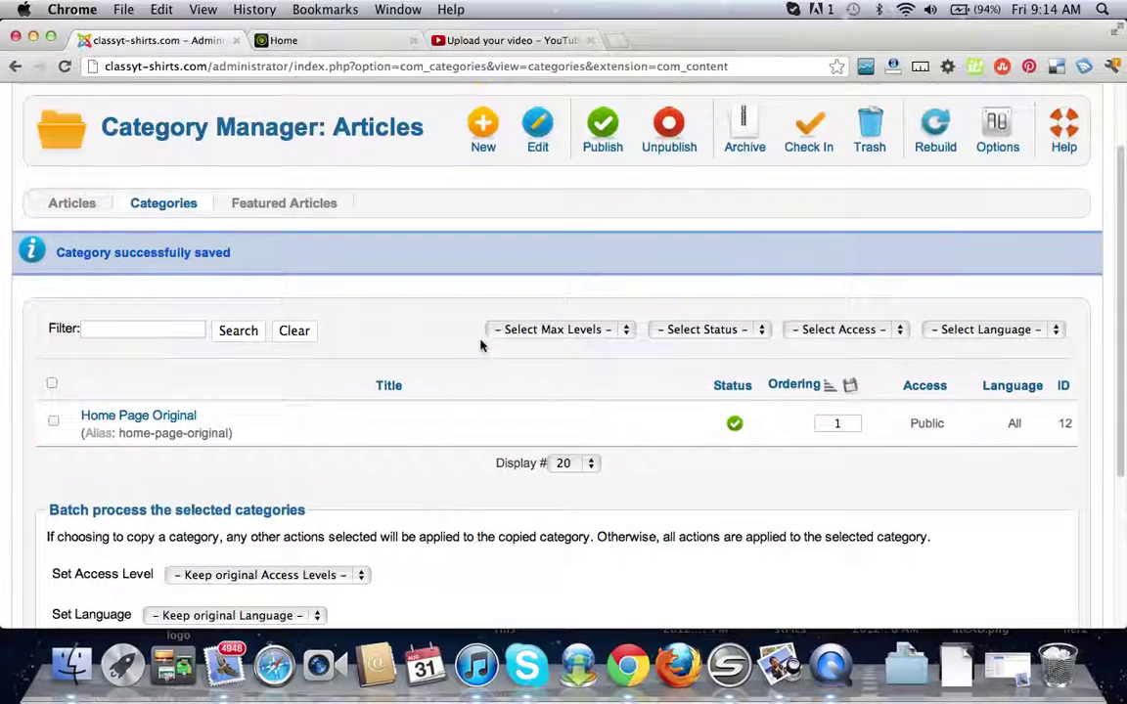
pyautogui.scroll(3, 413, 372)
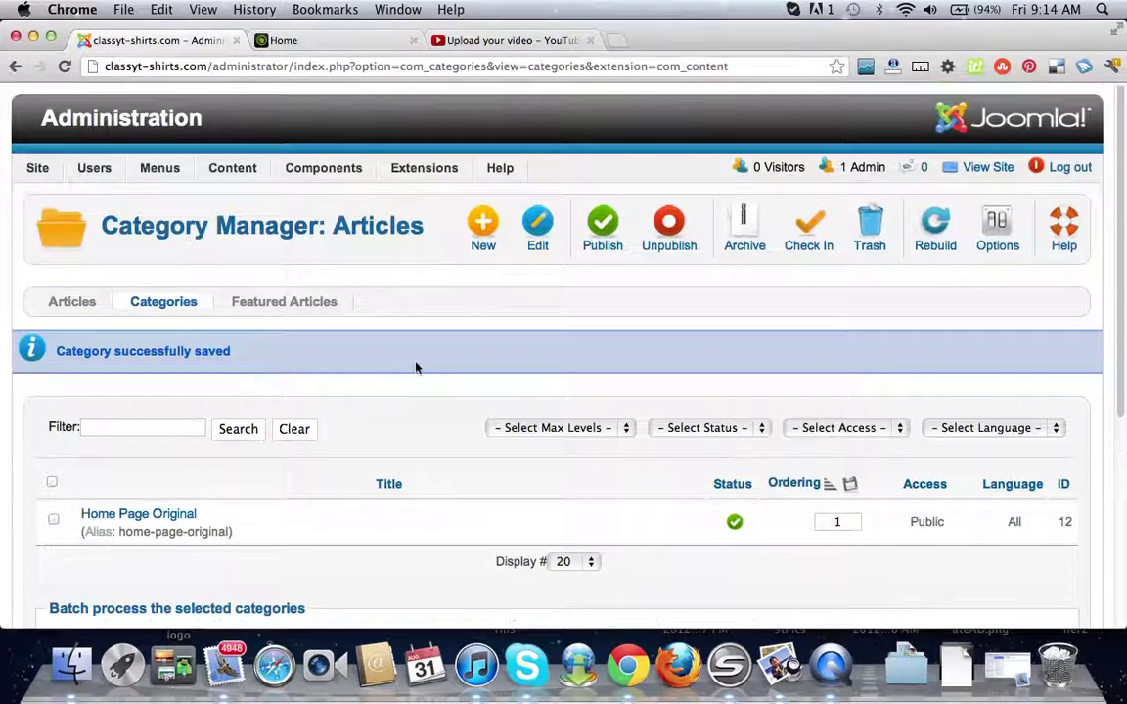
pyautogui.scroll(-2, 416, 368)
pyautogui.scroll(1, 415, 367)
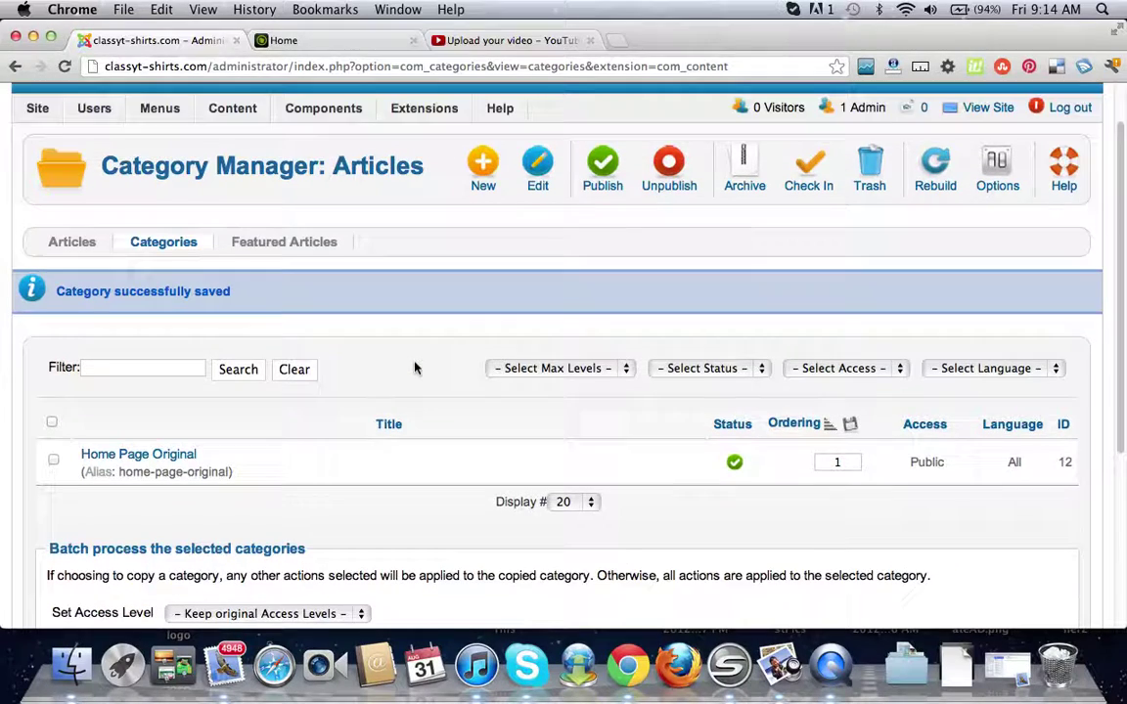
pyautogui.scroll(-2, 415, 367)
pyautogui.scroll(3, 414, 367)
pyautogui.scroll(-1, 414, 366)
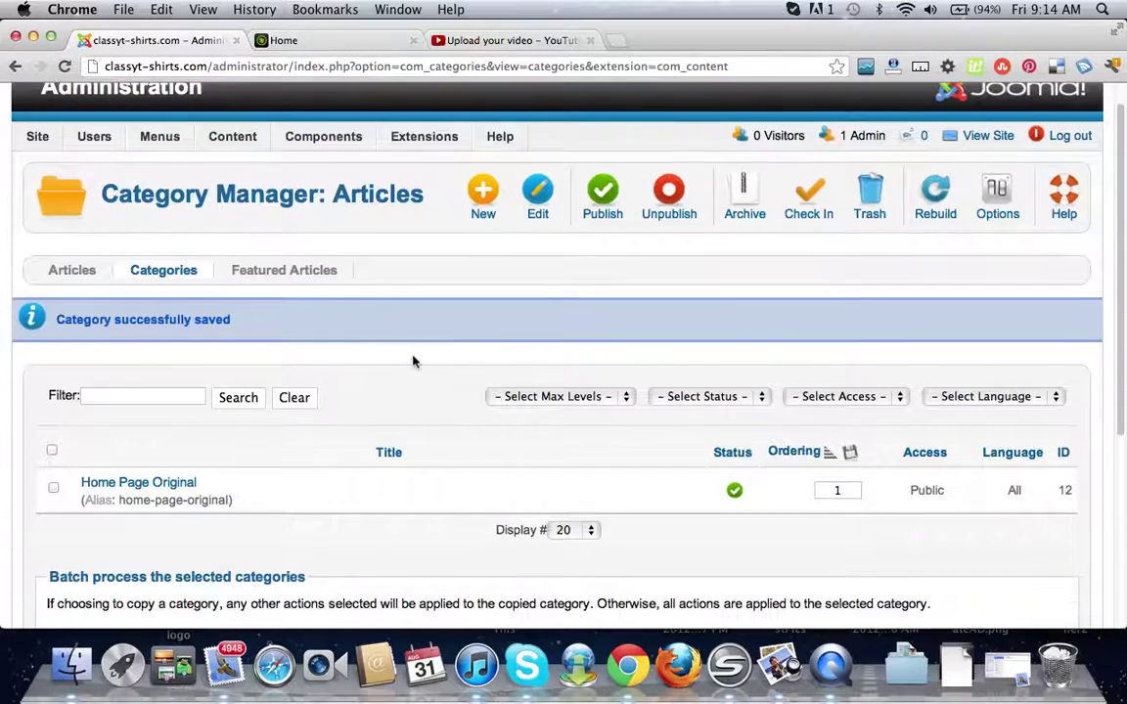
# Open the Article Manager and start a new article
pyautogui.moveTo(223, 137)
pyautogui.moveTo(266, 168)
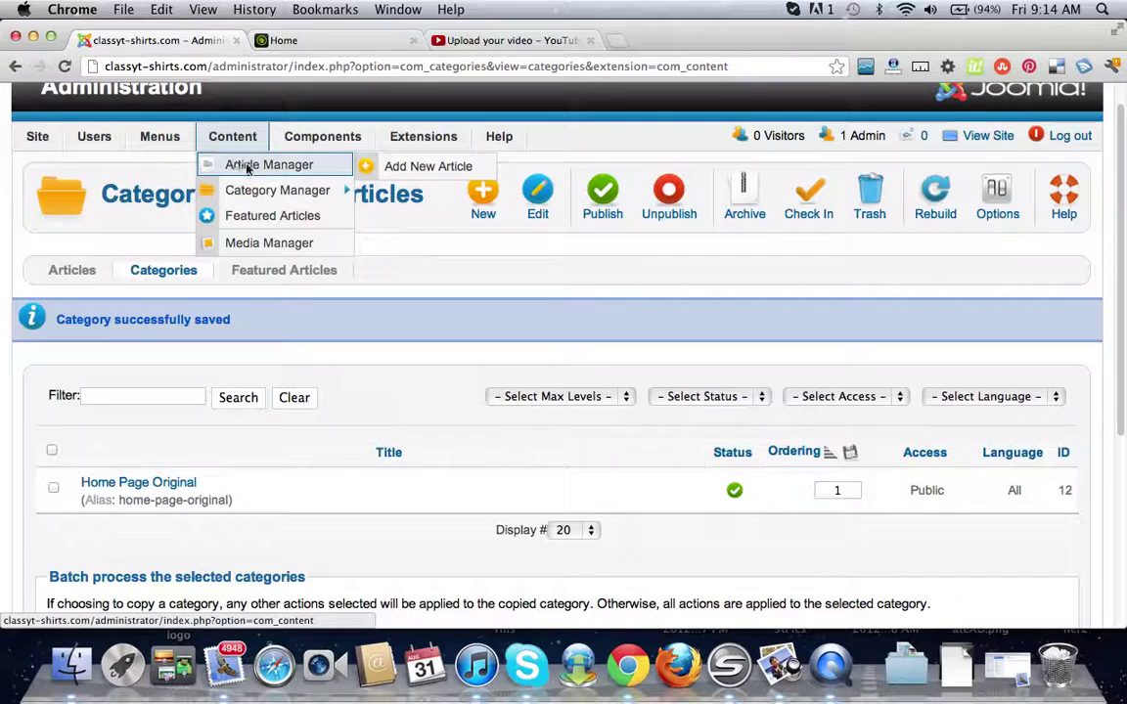
pyautogui.click(268, 166)
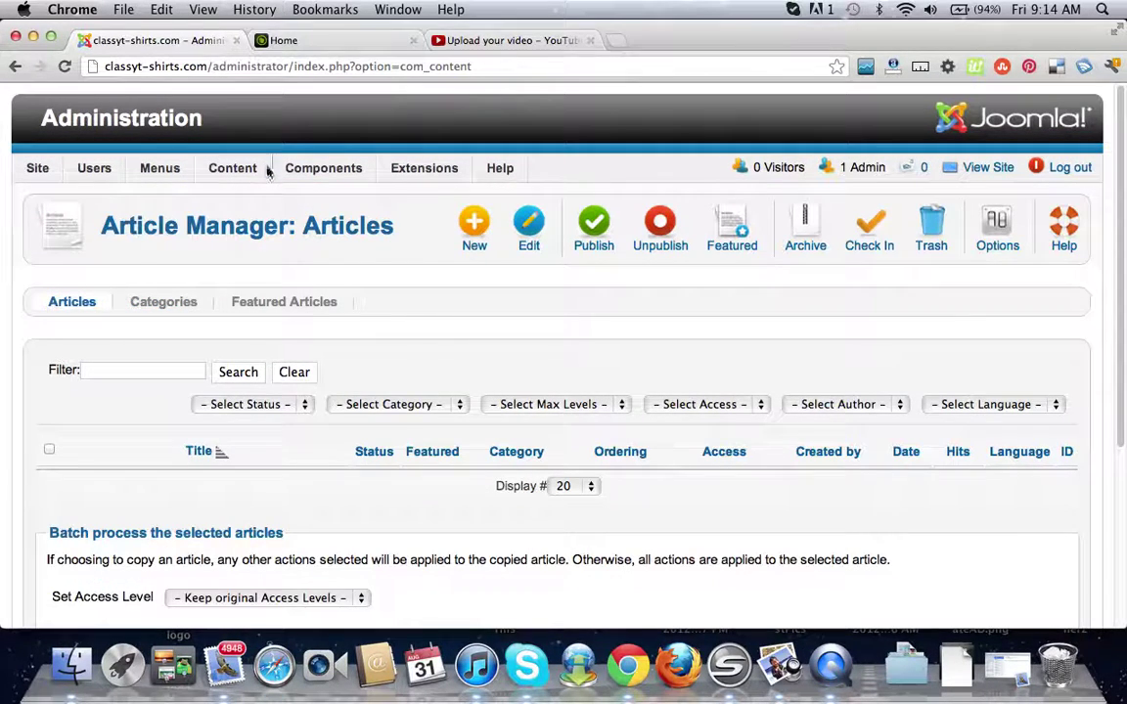
pyautogui.click(478, 224)
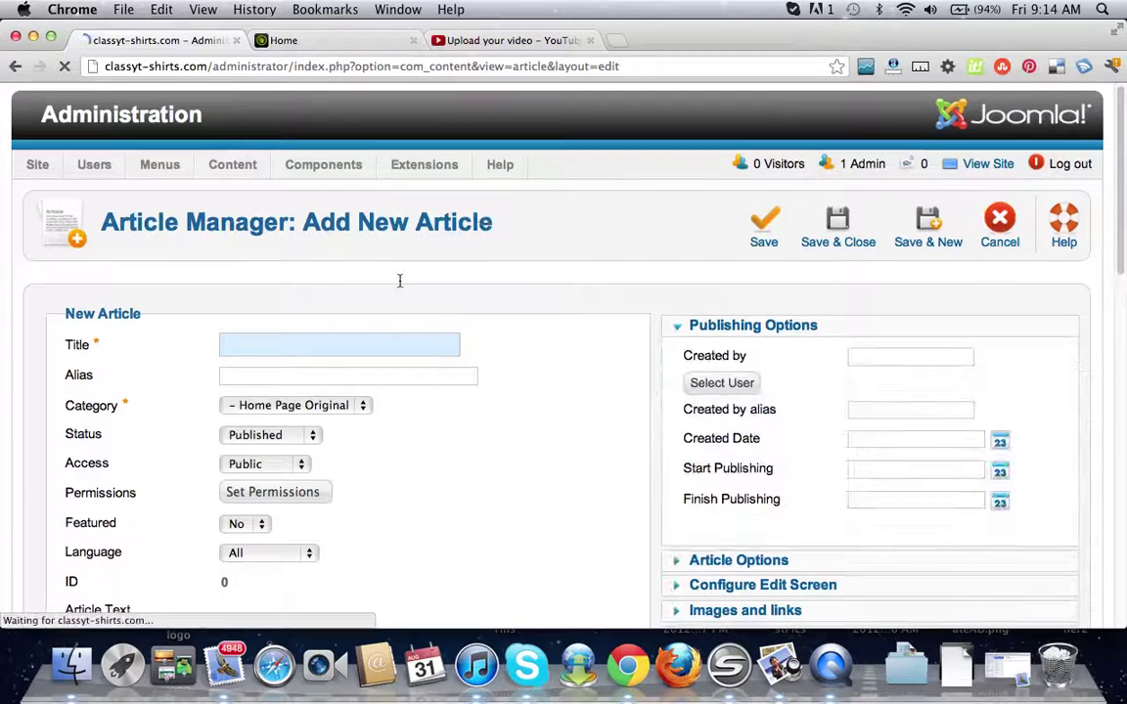
# Title the new article Home and assign it to the Home Page Original category
pyautogui.write('Home')
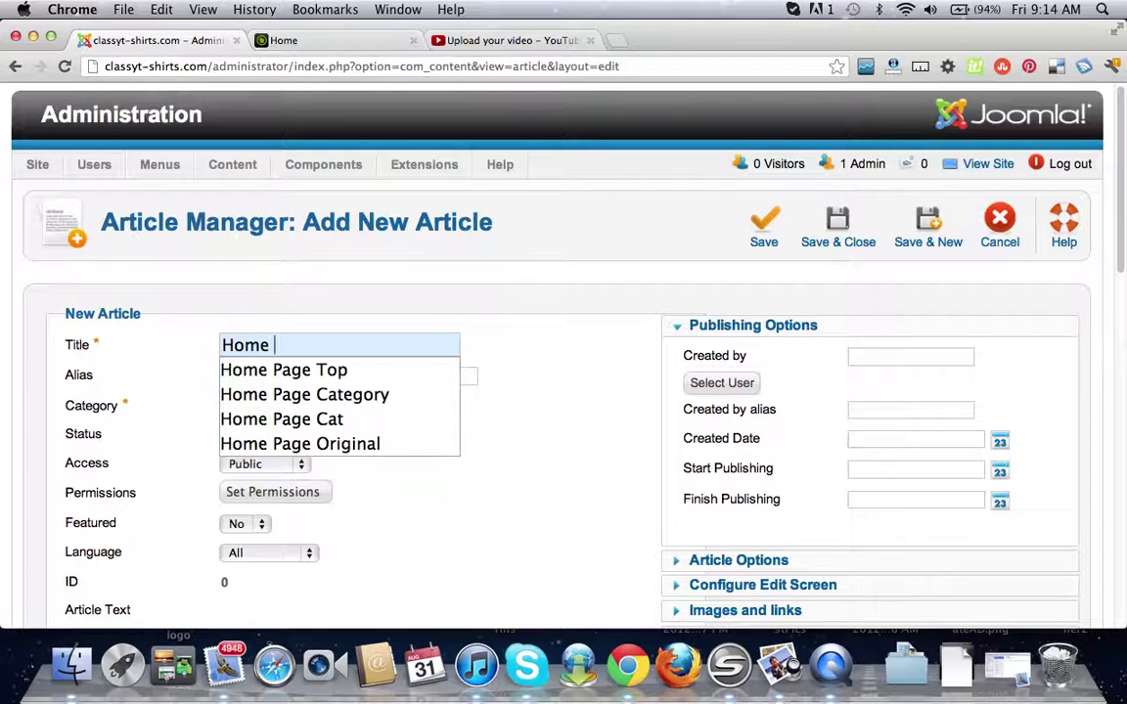
pyautogui.scroll(-3, 552, 319)
pyautogui.scroll(-2, 548, 320)
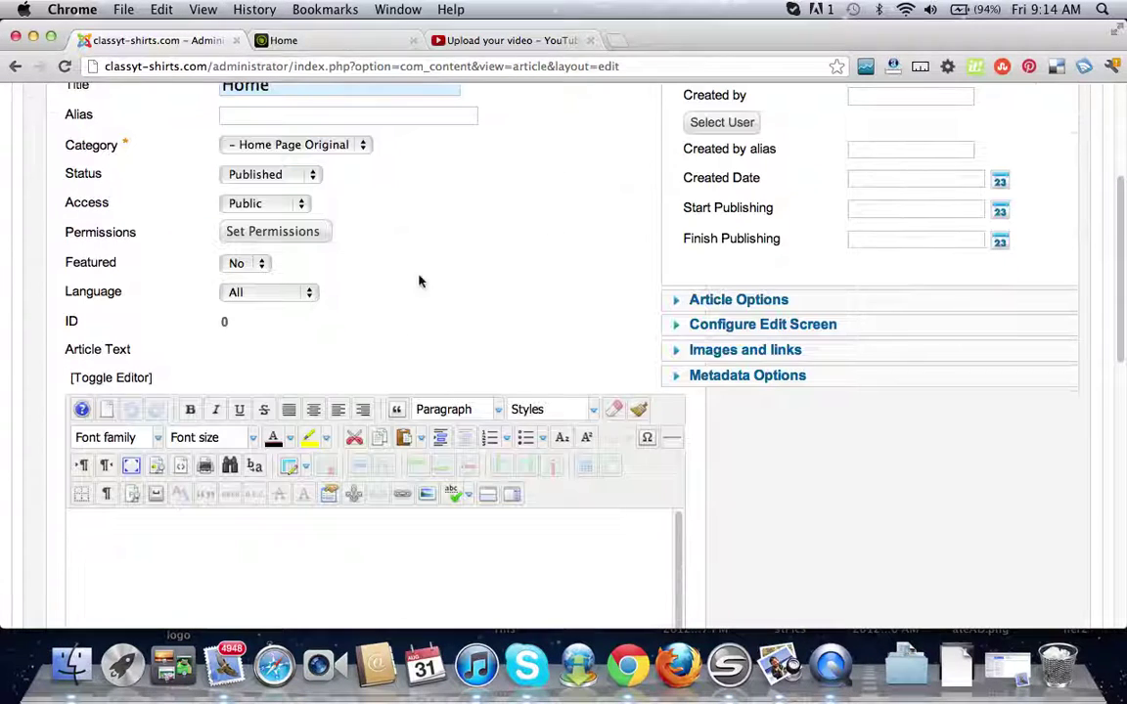
pyautogui.click(357, 147)
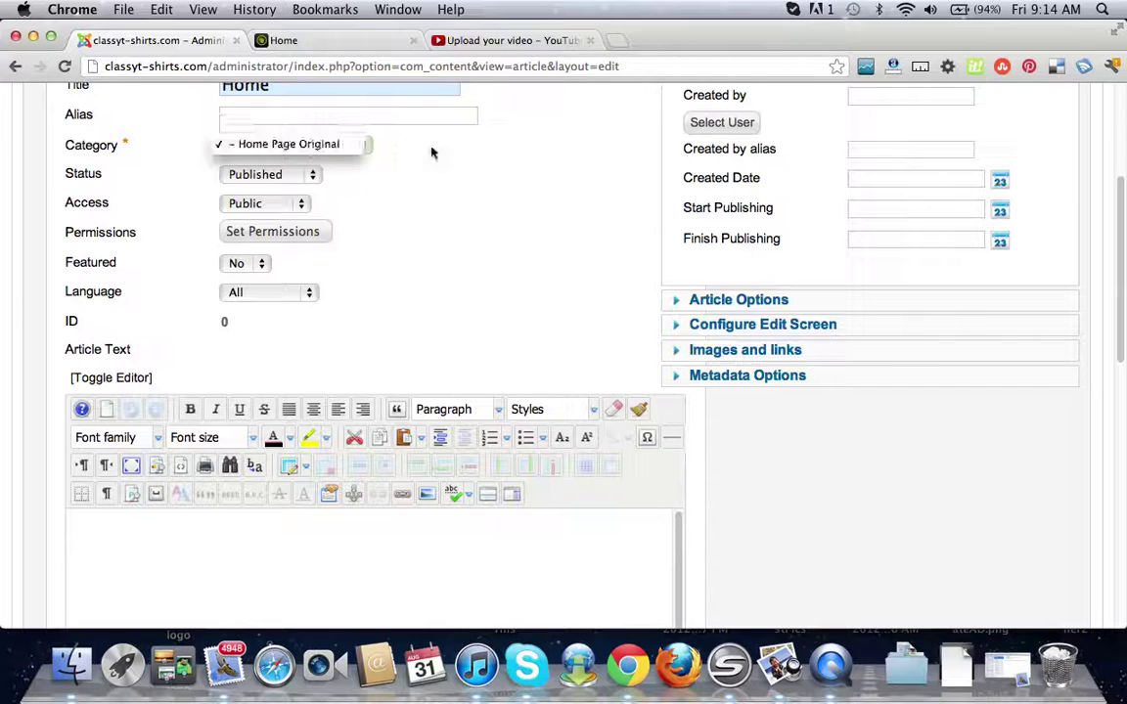
pyautogui.click(319, 146)
pyautogui.scroll(5, 664, 245)
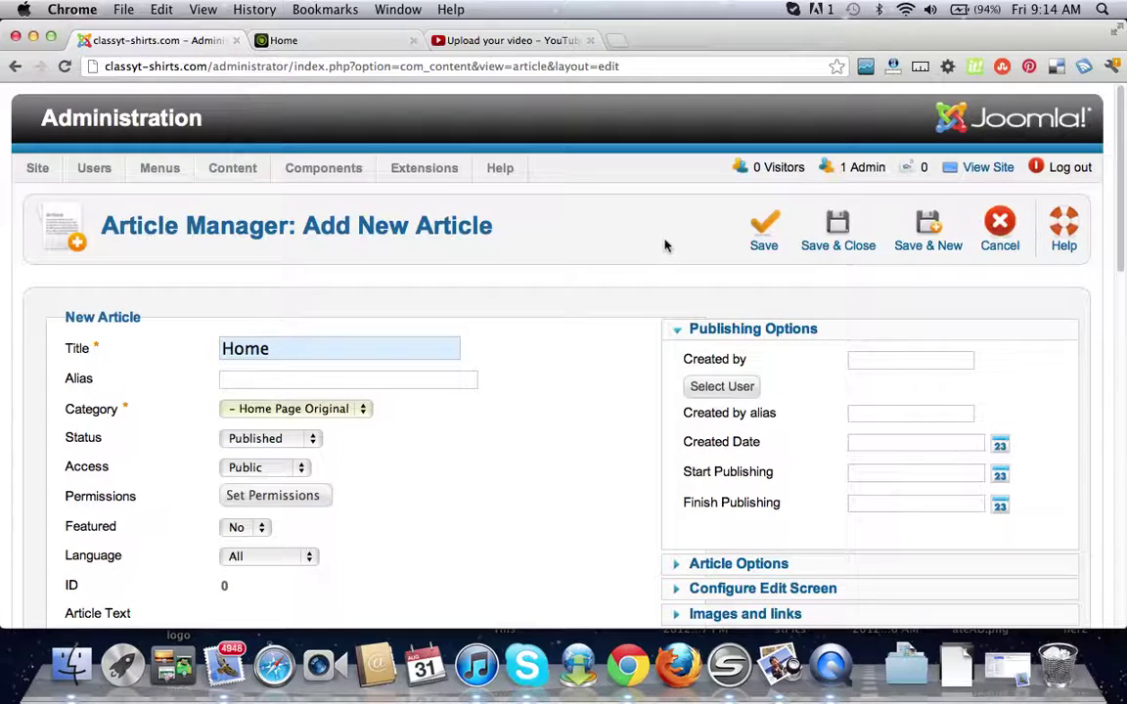
# Try to save the Home article with its article text left empty
pyautogui.scroll(-8, 661, 249)
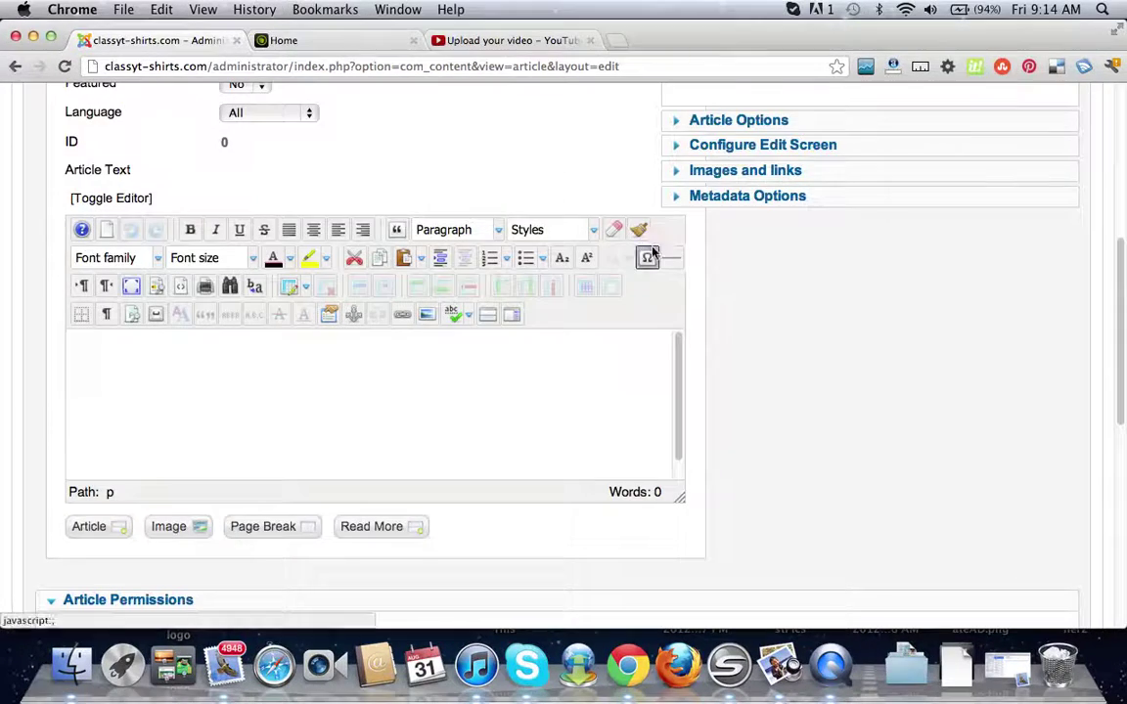
pyautogui.scroll(5, 645, 245)
pyautogui.scroll(3, 645, 245)
pyautogui.click(753, 217)
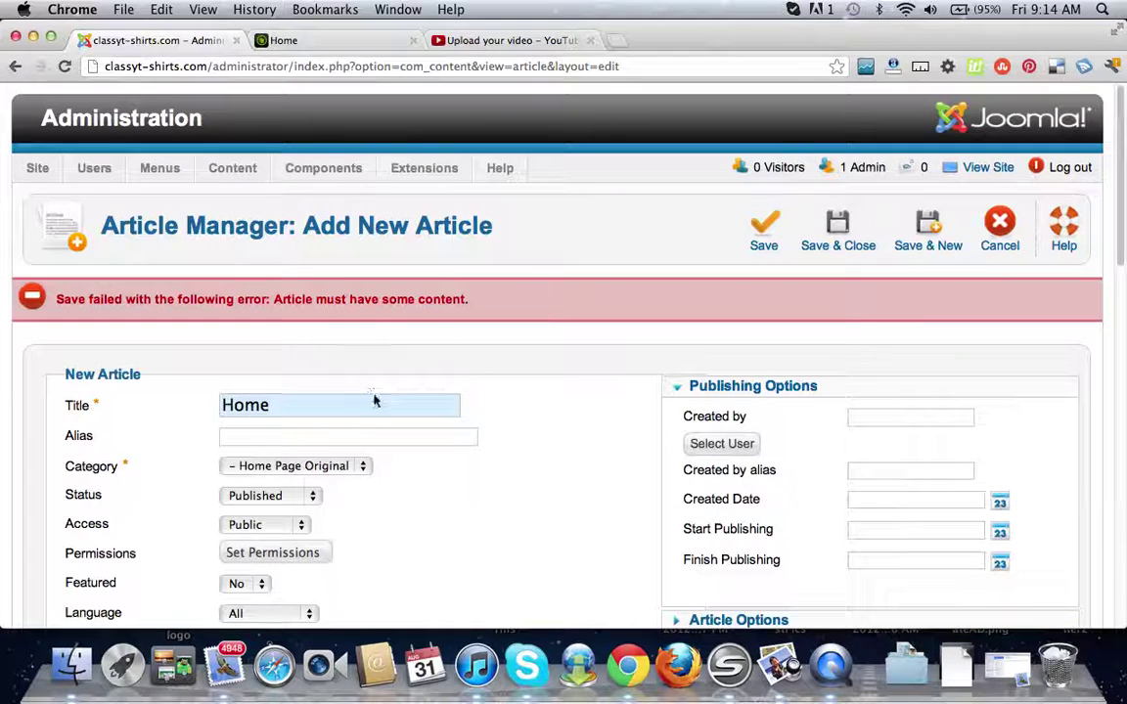
pyautogui.scroll(-5, 587, 352)
pyautogui.scroll(-3, 550, 297)
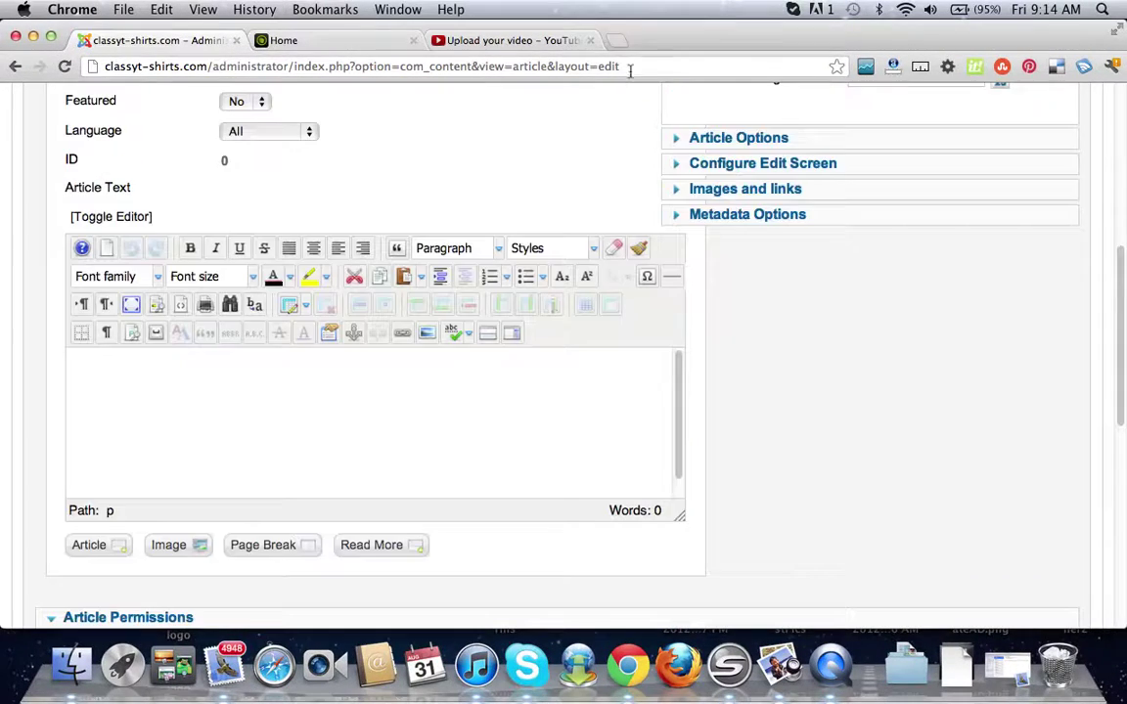
pyautogui.click(618, 42)
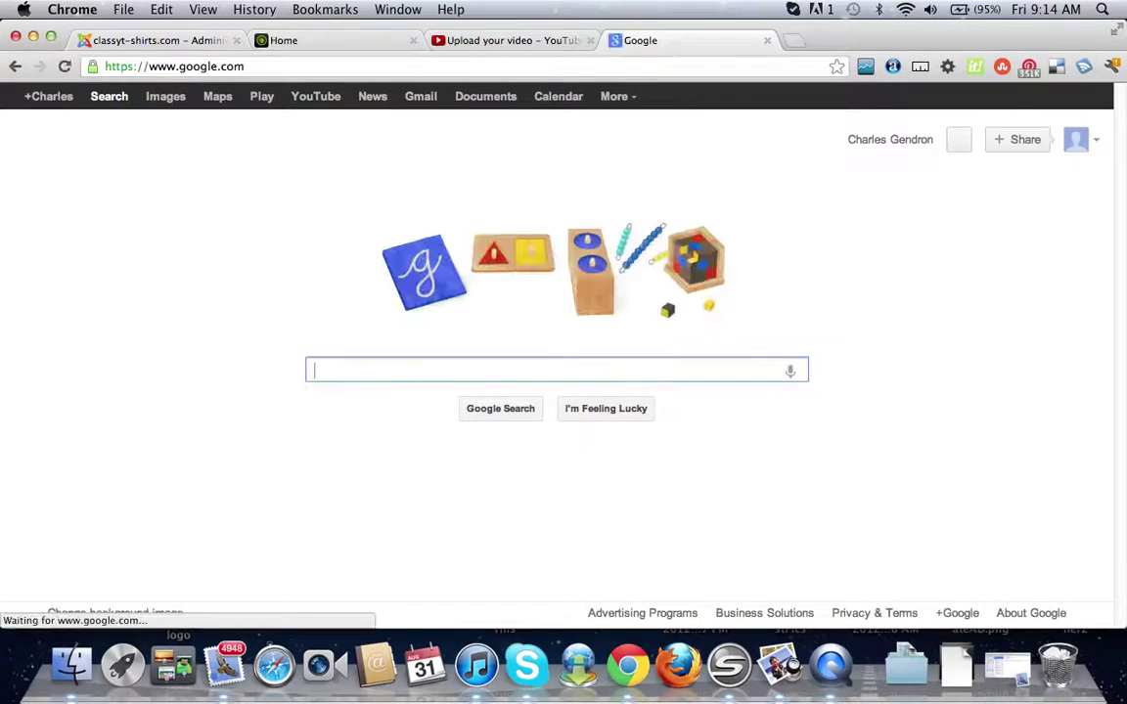
pyautogui.write('lorem')
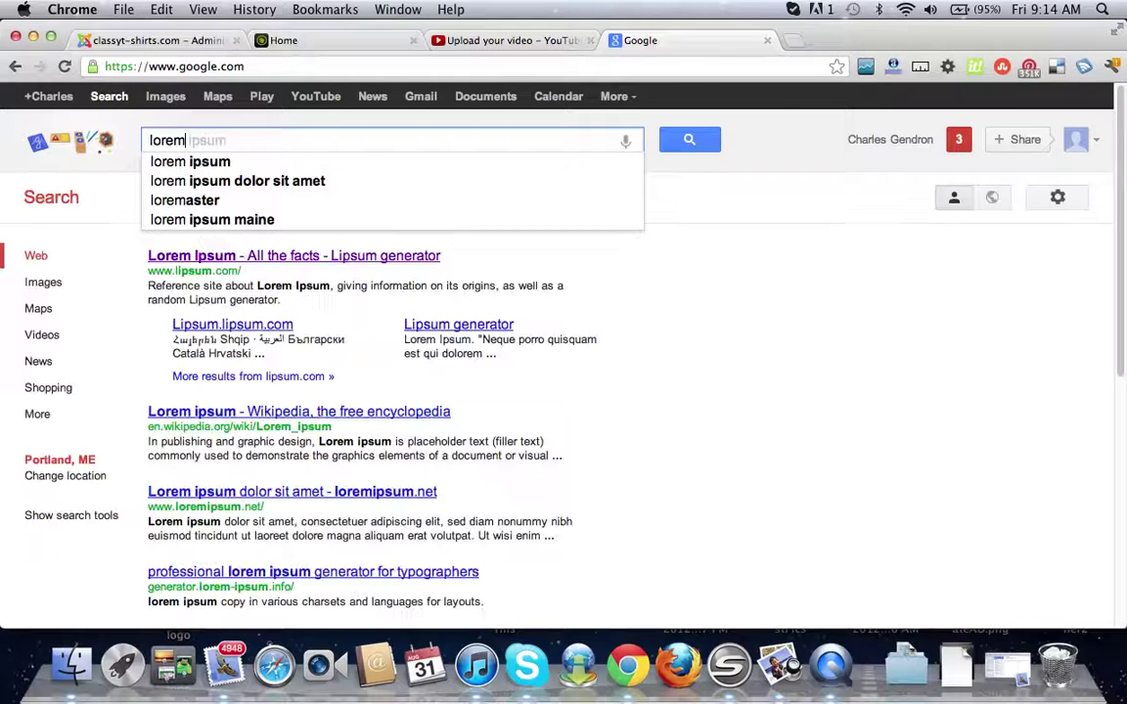
pyautogui.write(' ipsum')
pyautogui.press('Return')
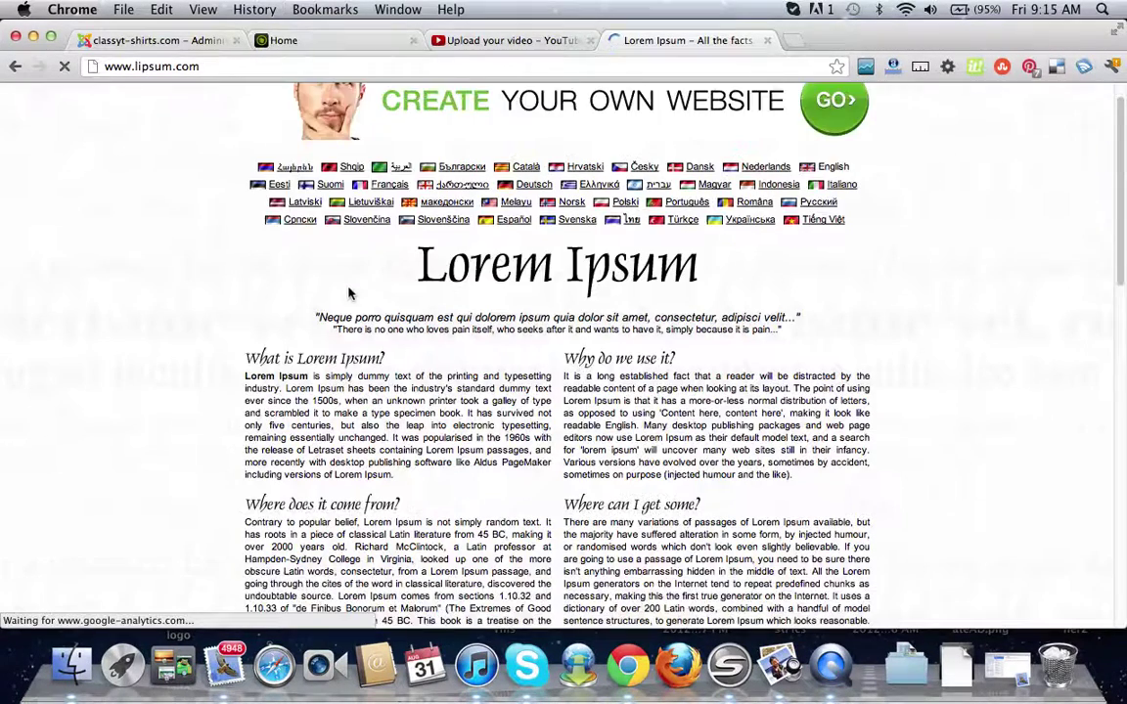
# Copy the standard Lorem Ipsum passage used since the 1500s from the page
pyautogui.scroll(-20, 343, 292)
pyautogui.scroll(3, 334, 294)
pyautogui.moveTo(246, 184); pyautogui.dragTo(323, 222)
pyautogui.press('super+c')
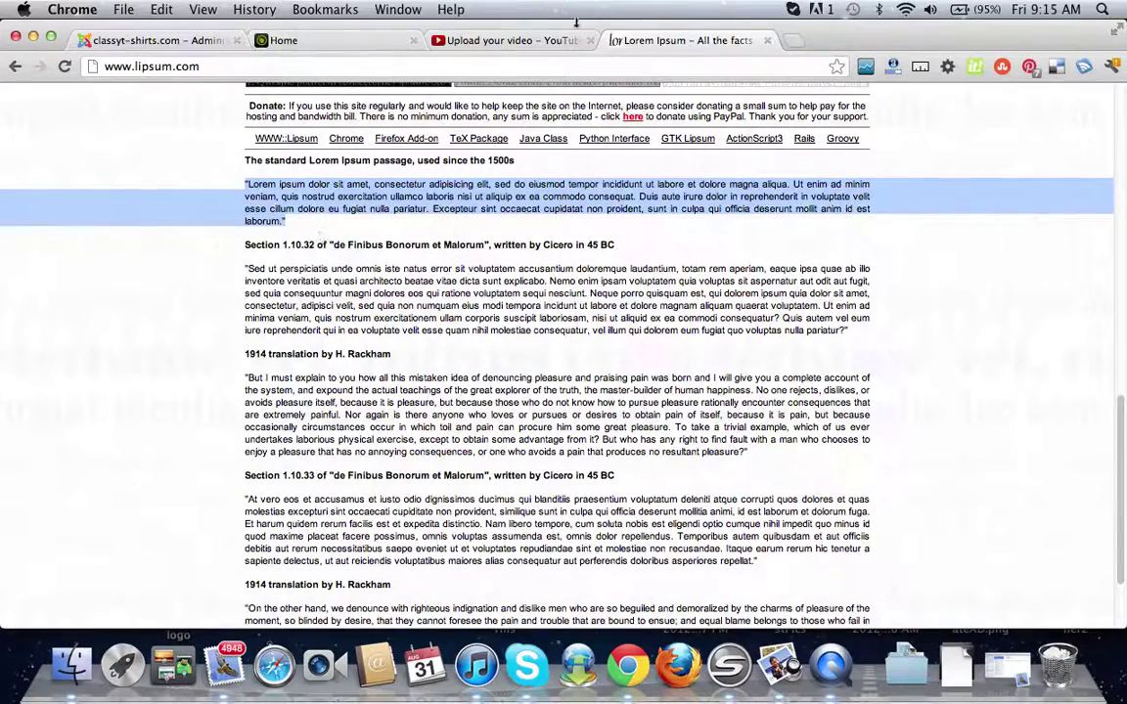
# Paste the copied Lorem Ipsum passage into the Home article's text, then save and close the article
pyautogui.click(506, 42)
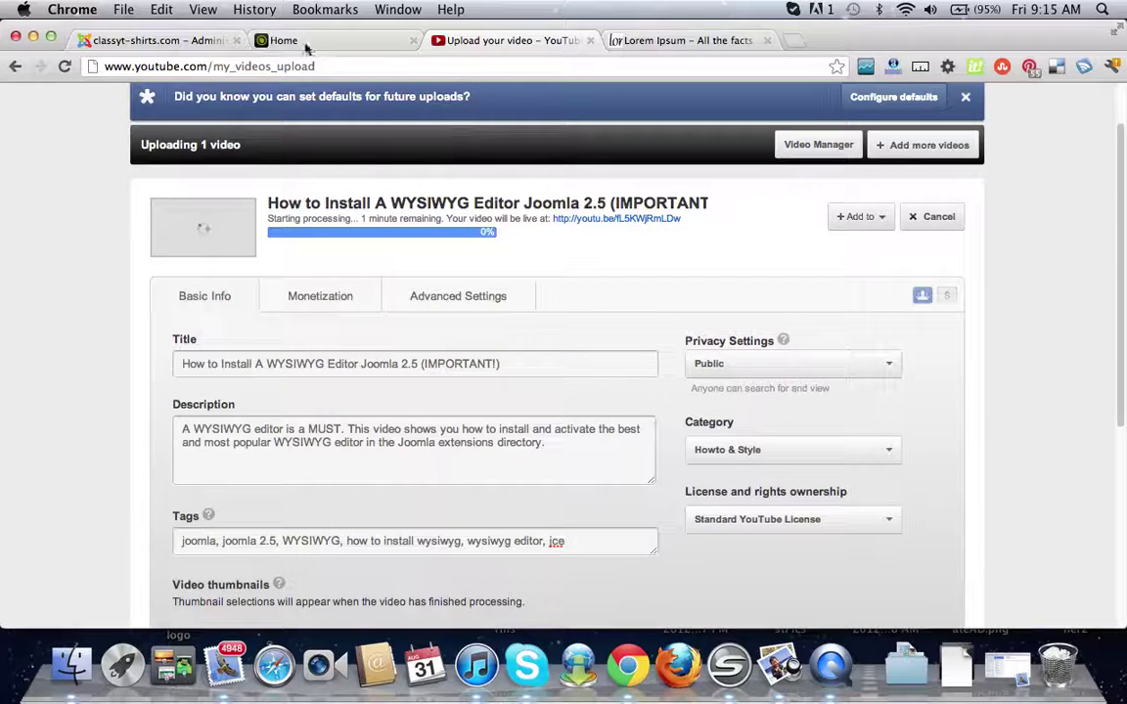
pyautogui.click(181, 40)
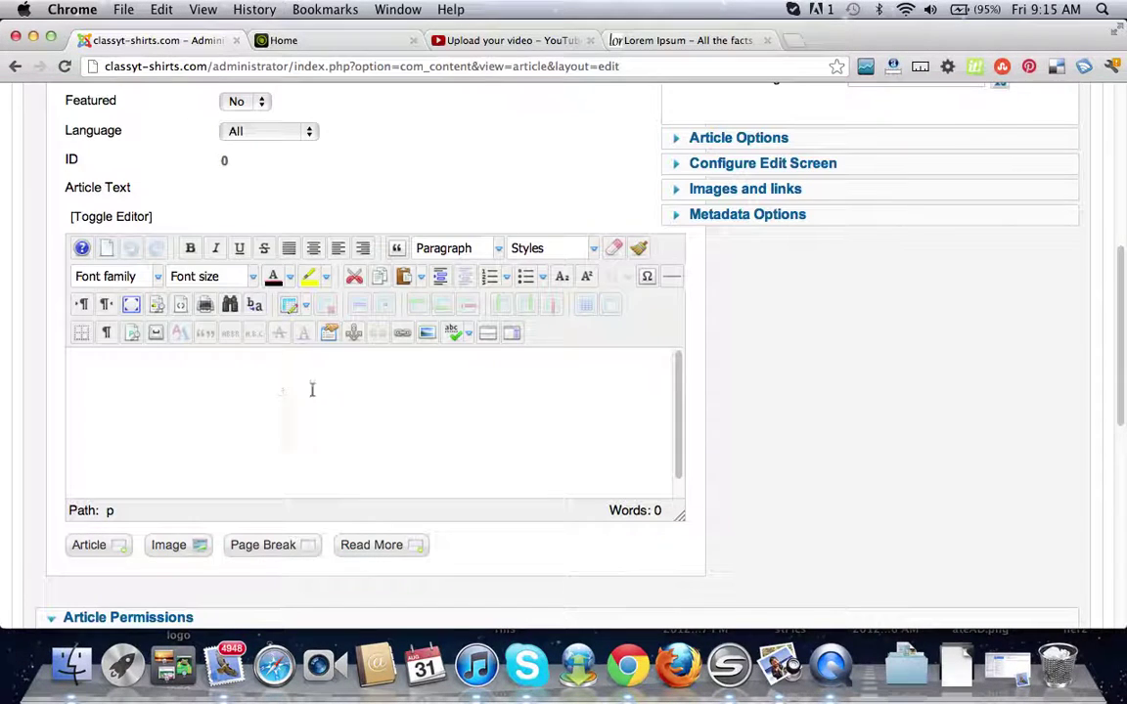
pyautogui.press('super+v')
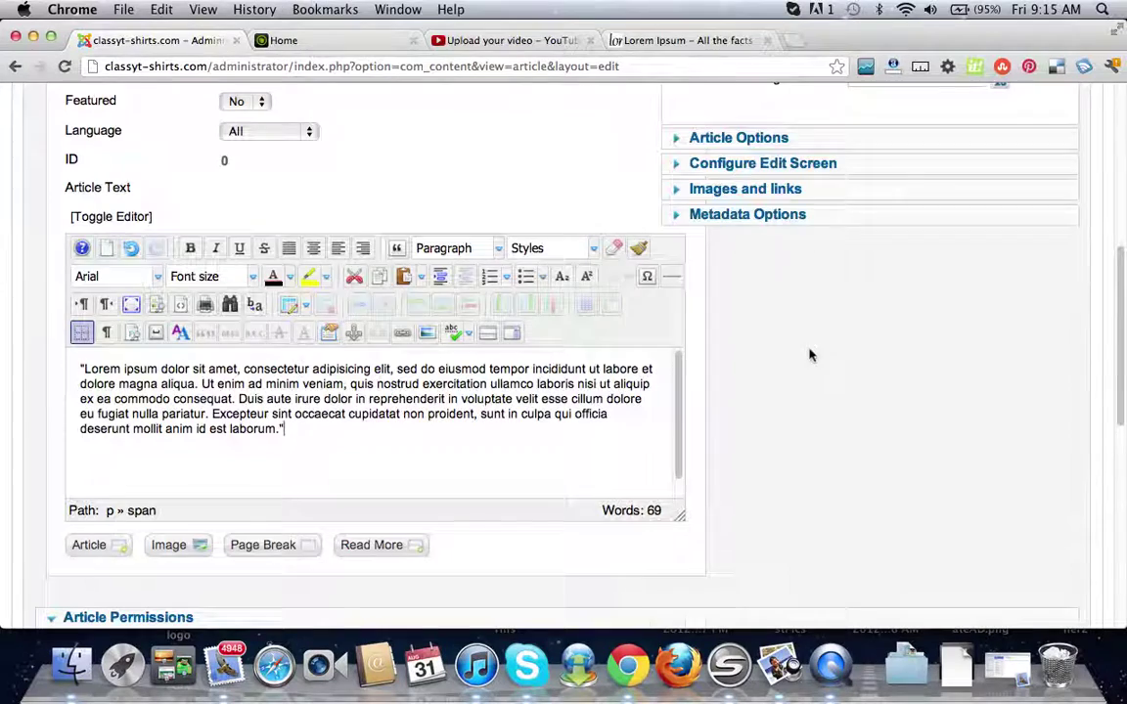
pyautogui.scroll(4, 812, 354)
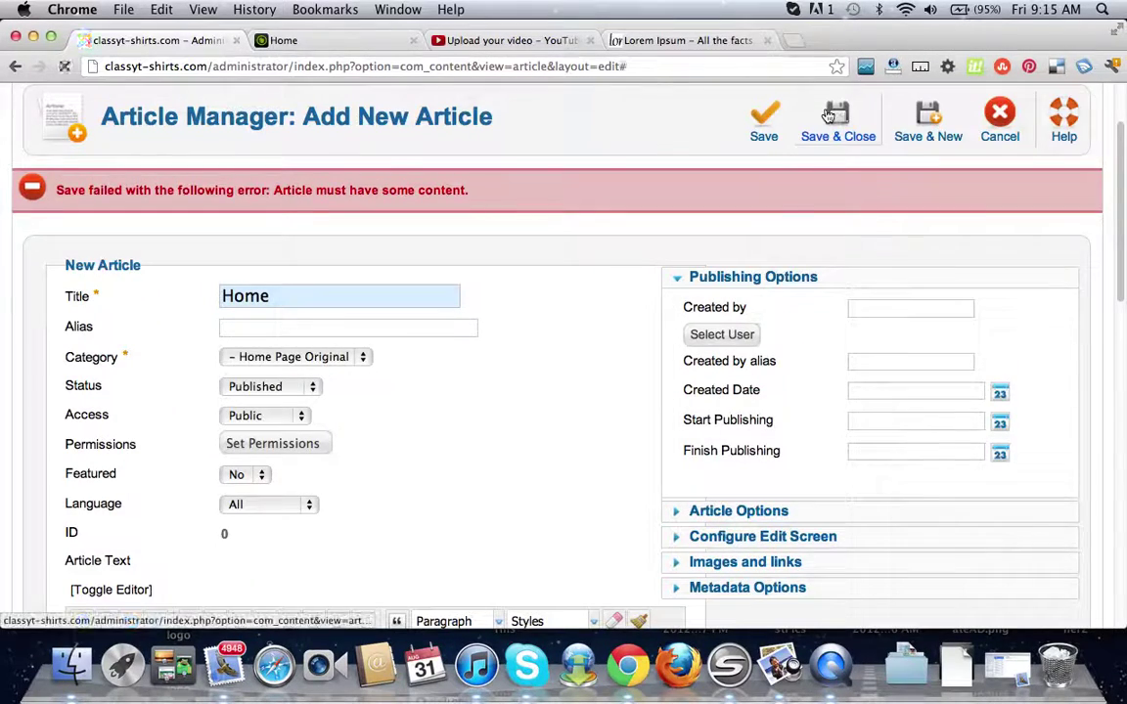
pyautogui.click(764, 122)
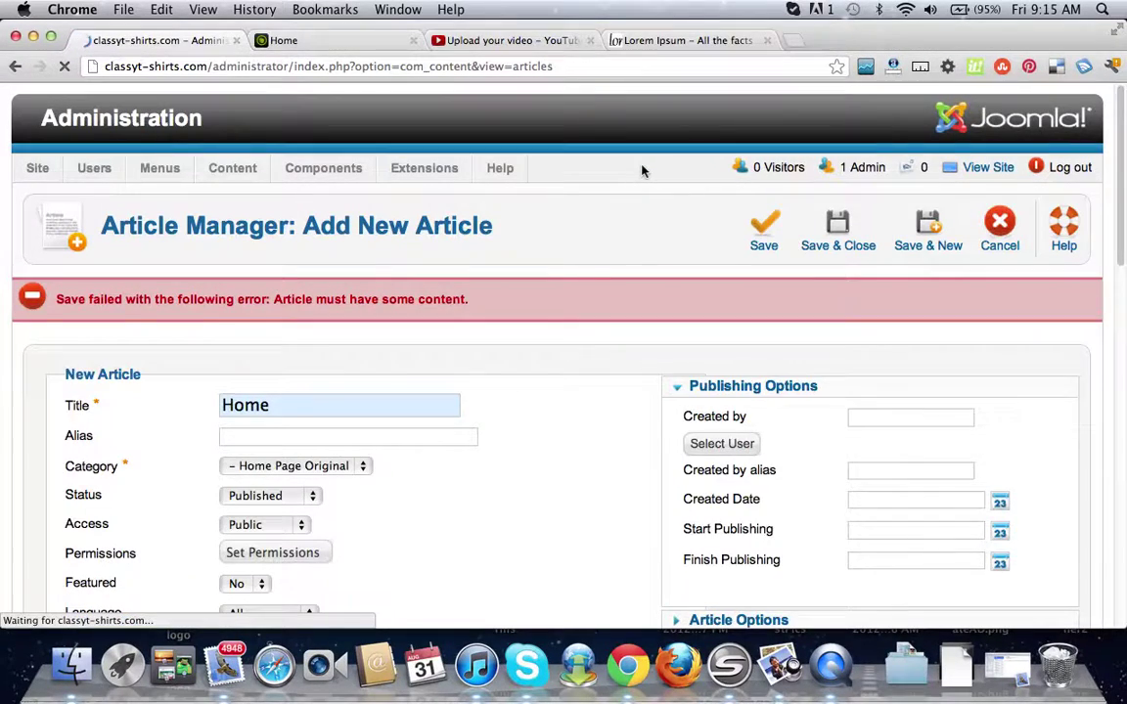
pyautogui.scroll(-1, 408, 368)
pyautogui.scroll(-3, 408, 368)
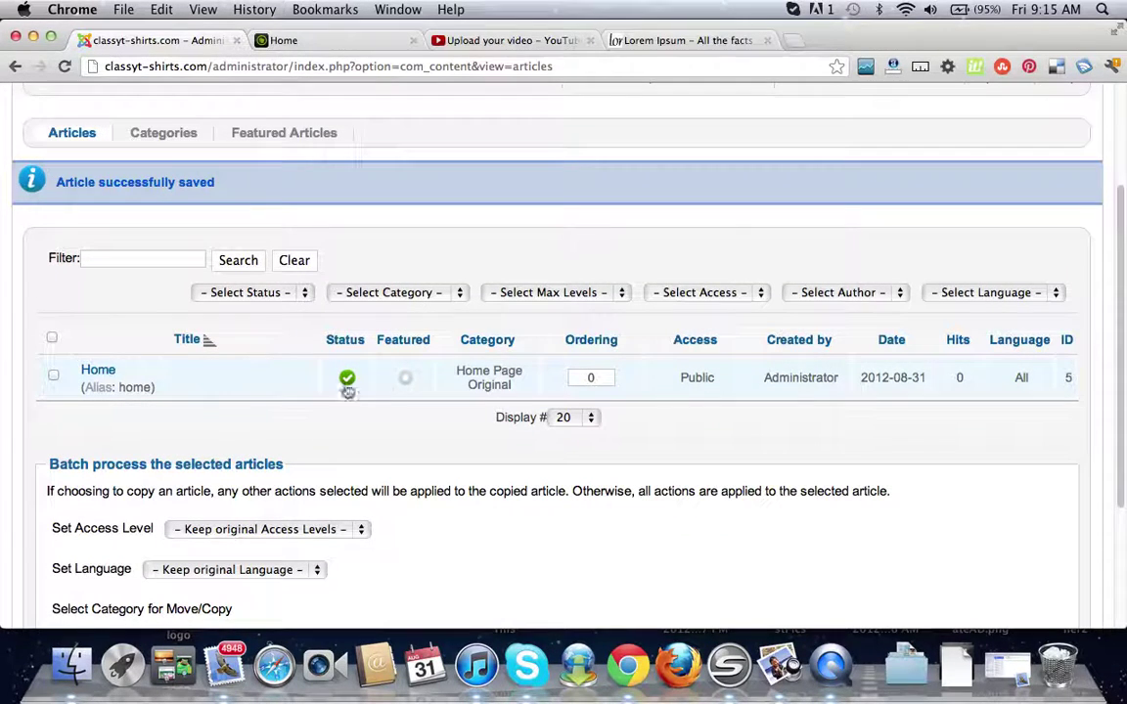
pyautogui.scroll(1, 314, 360)
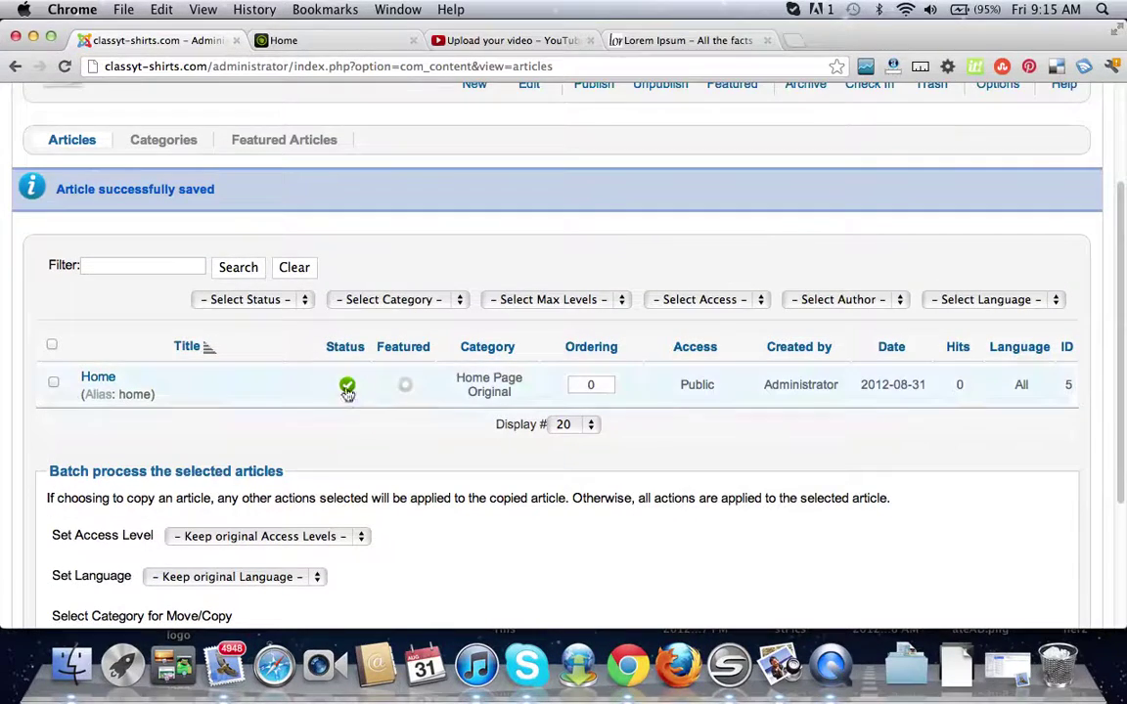
# Reload the site's front page to check its content, then return to the Joomla administration
pyautogui.click(332, 40)
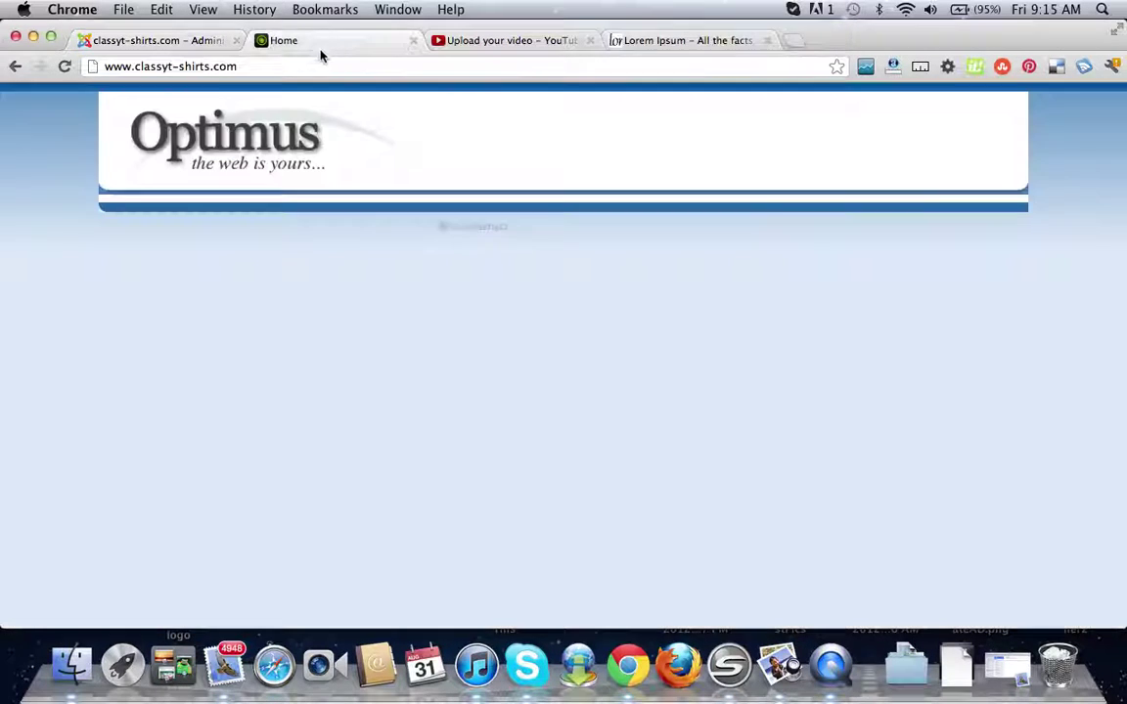
pyautogui.click(64, 66)
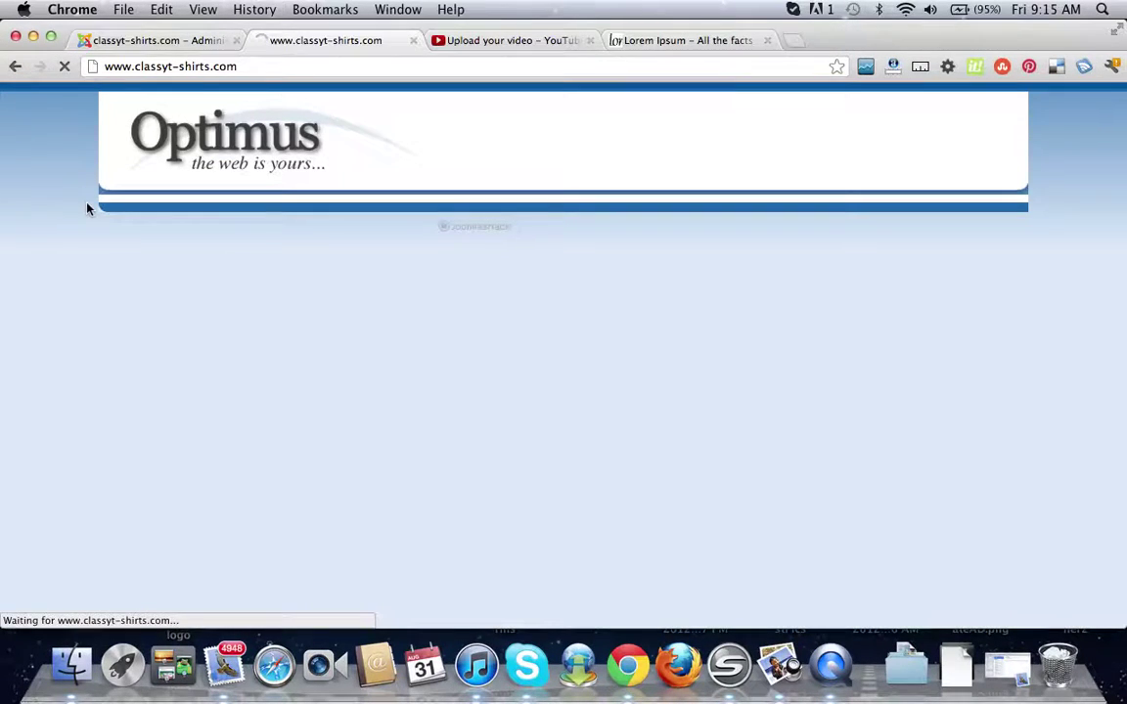
pyautogui.click(137, 41)
pyautogui.scroll(3, 365, 226)
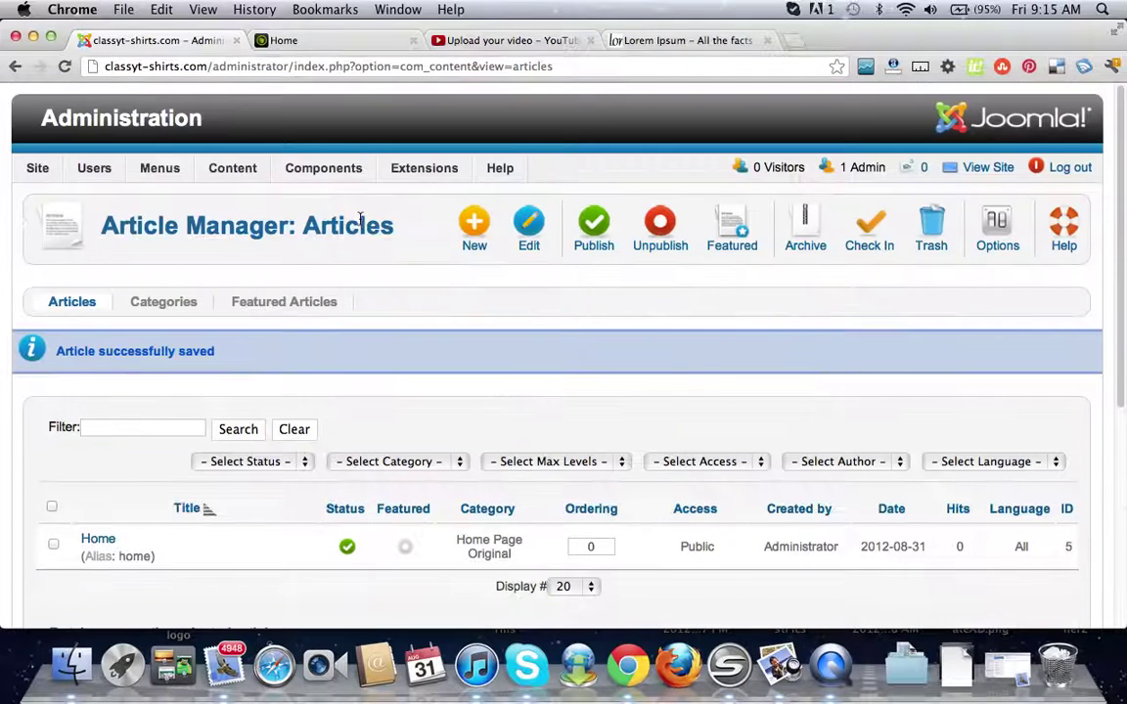
# Open the Menu Manager and start a new menu
pyautogui.moveTo(320, 171)
pyautogui.moveTo(151, 171)
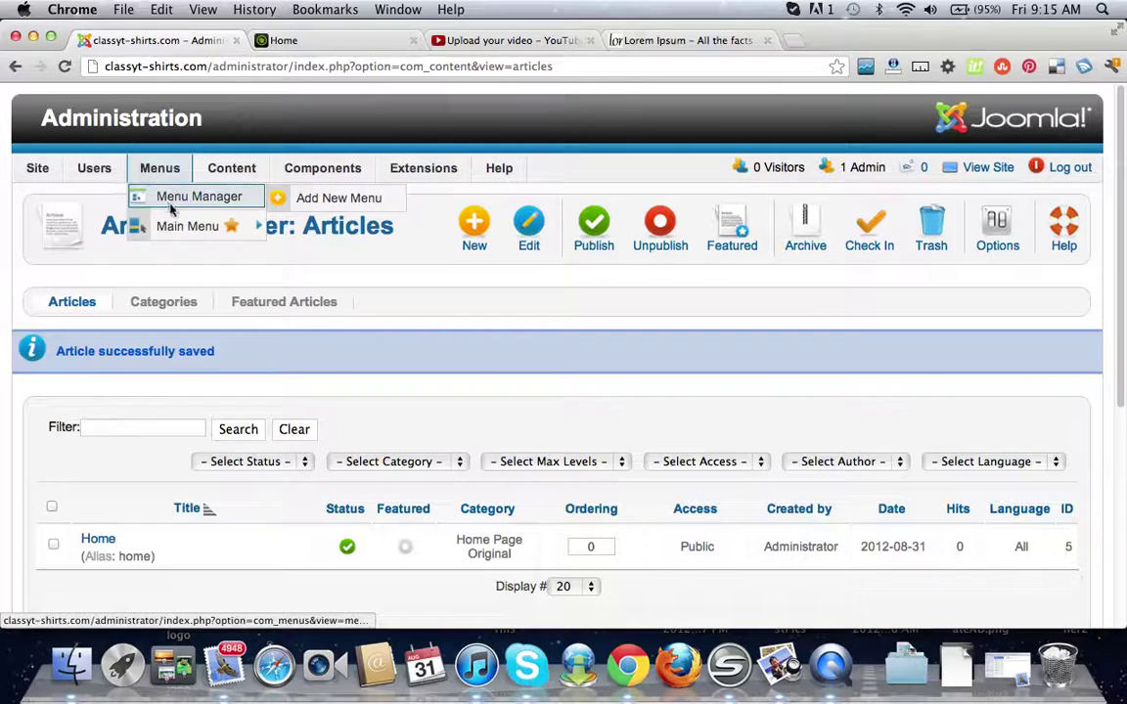
pyautogui.click(172, 198)
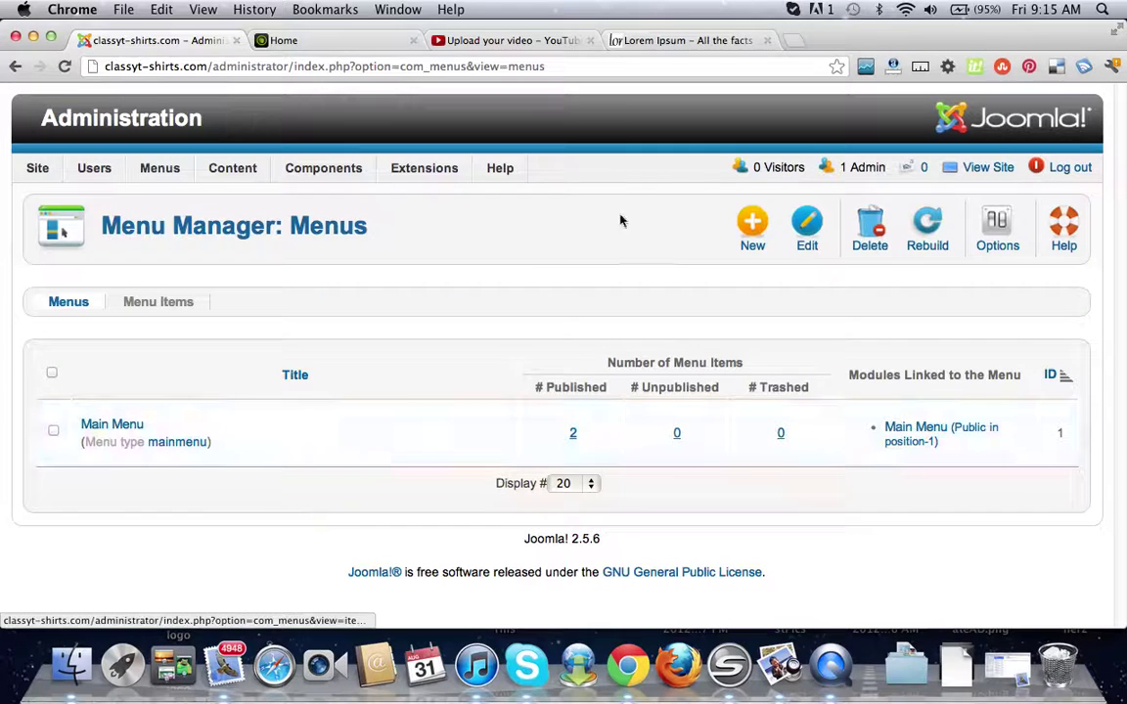
pyautogui.click(750, 225)
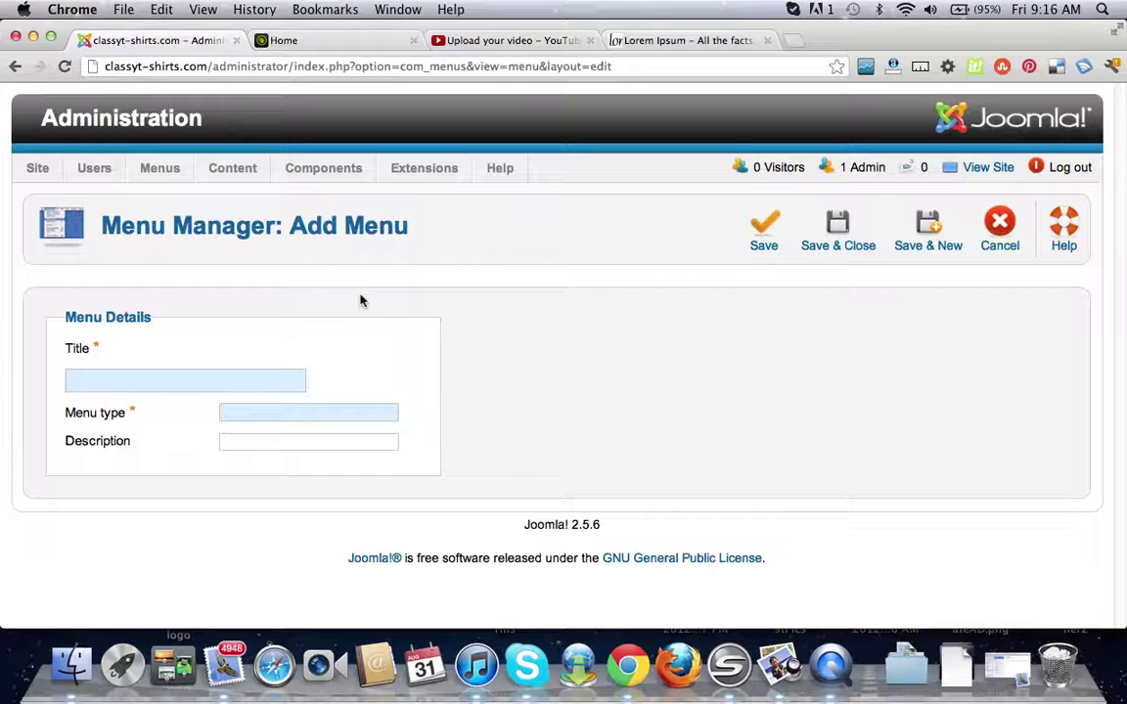
# Title the new menu Side Menu with menu type sidemenu, then save and close it
pyautogui.write('Side Menu')
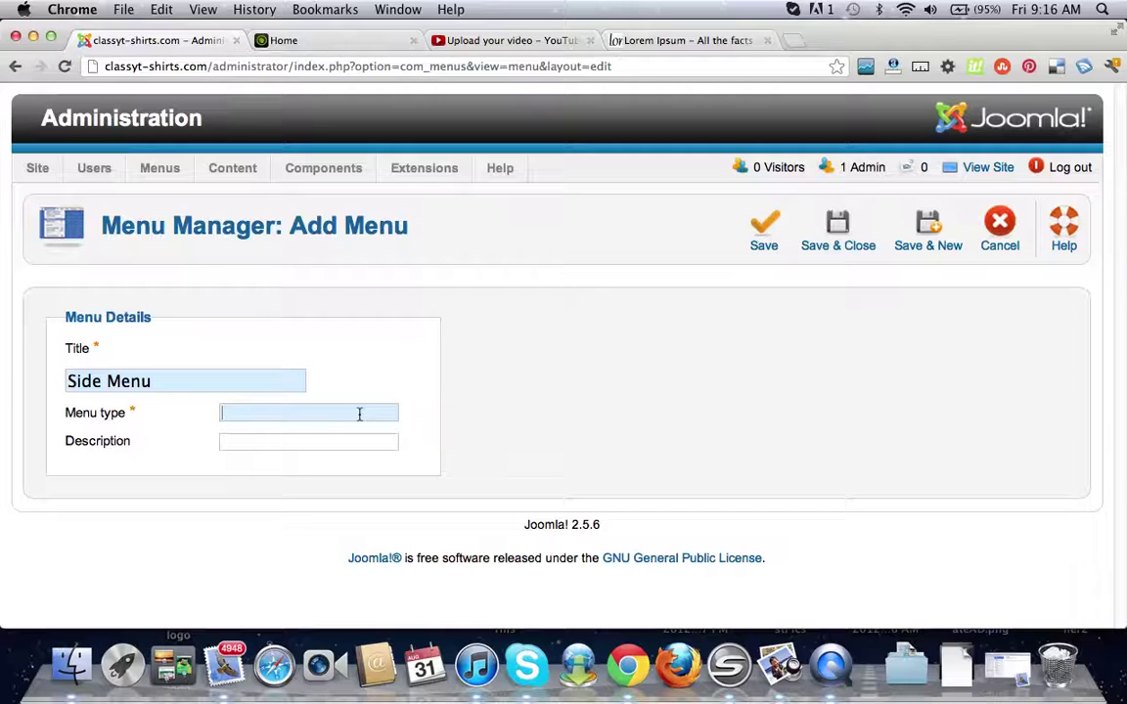
pyautogui.write('sidemenu')
pyautogui.click(808, 235)
pyautogui.scroll(-2, 315, 345)
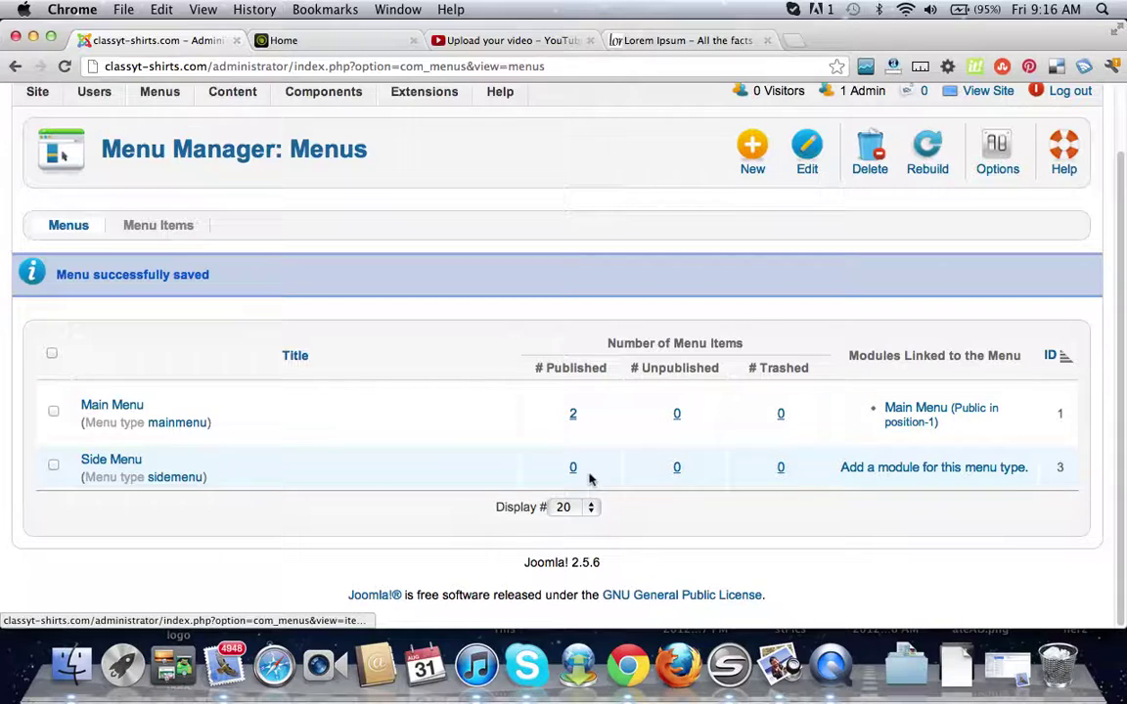
# Examine the menu items of the Main Menu and of the Side Menu, then return to the list of menus
pyautogui.click(94, 413)
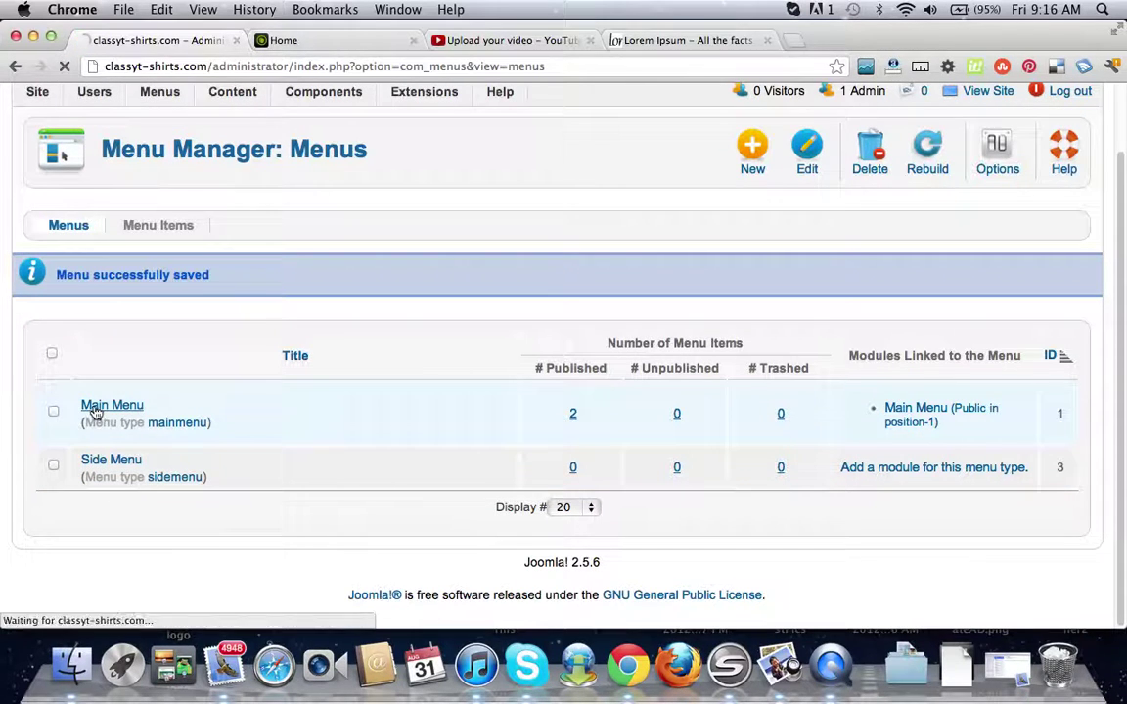
pyautogui.scroll(-2, 209, 344)
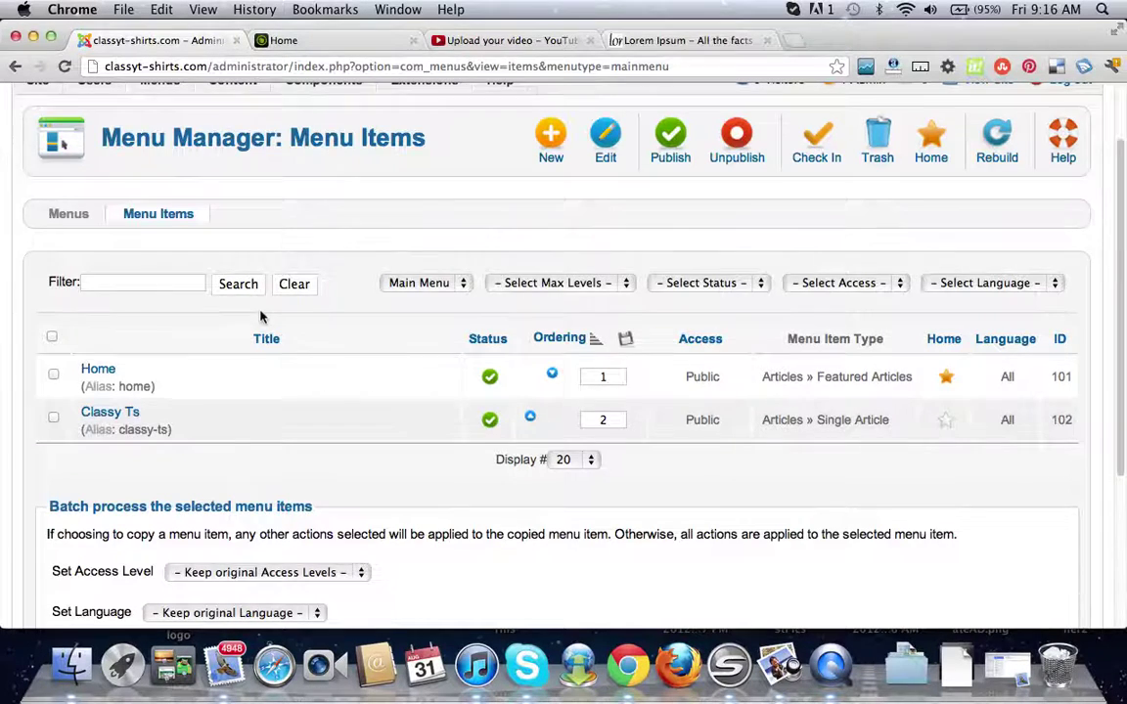
pyautogui.scroll(2, 259, 314)
pyautogui.scroll(-2, 242, 303)
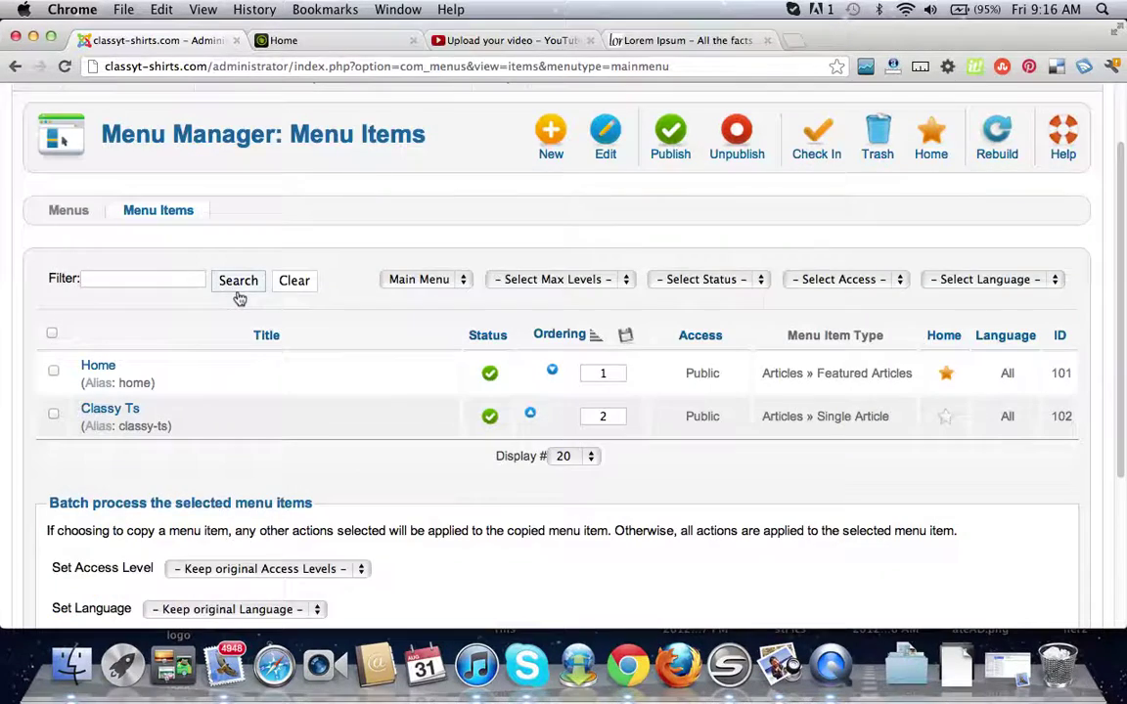
pyautogui.scroll(2, 240, 299)
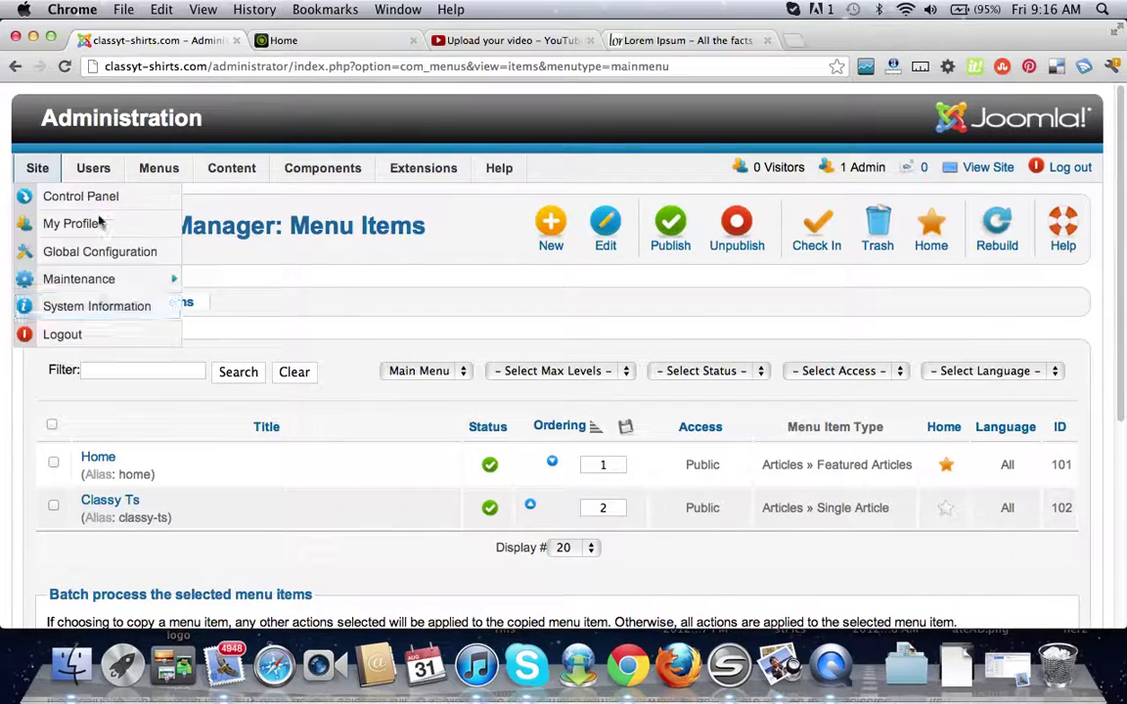
pyautogui.click(60, 304)
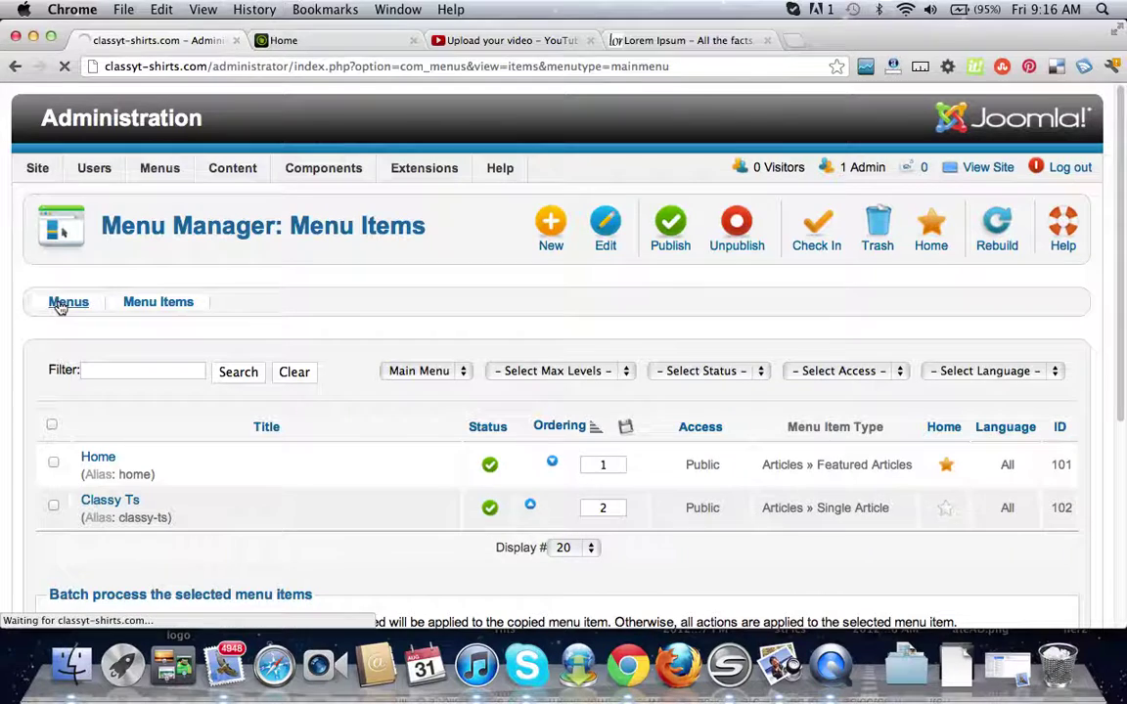
pyautogui.scroll(-1, 176, 423)
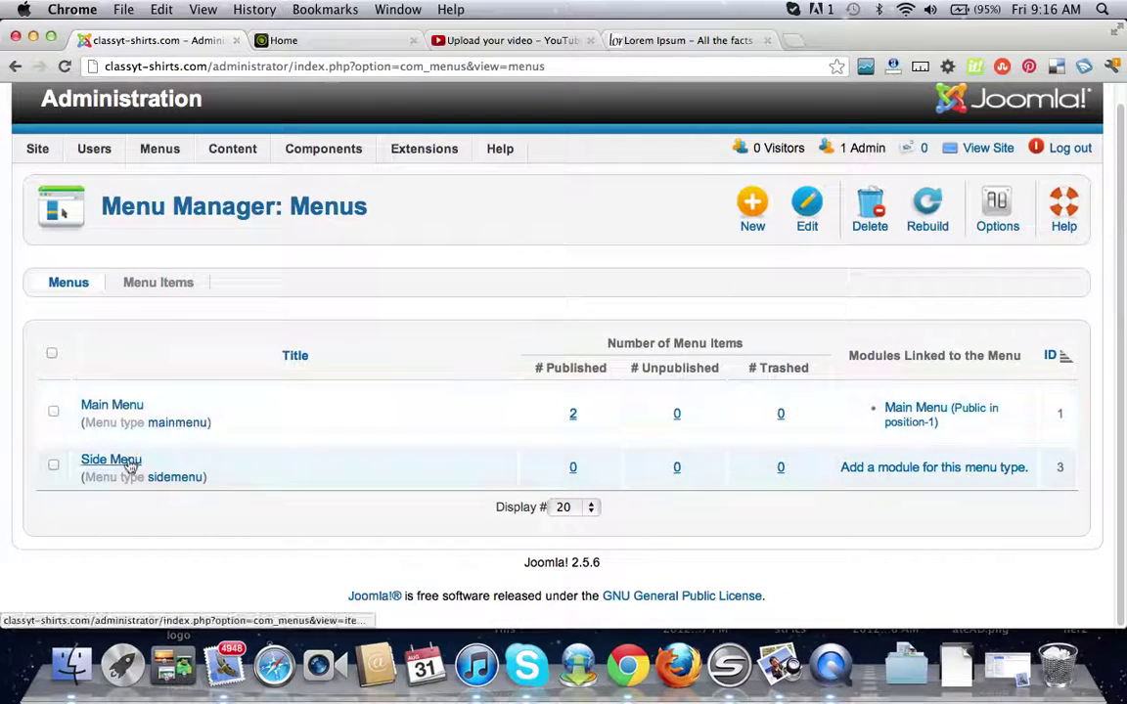
pyautogui.click(130, 465)
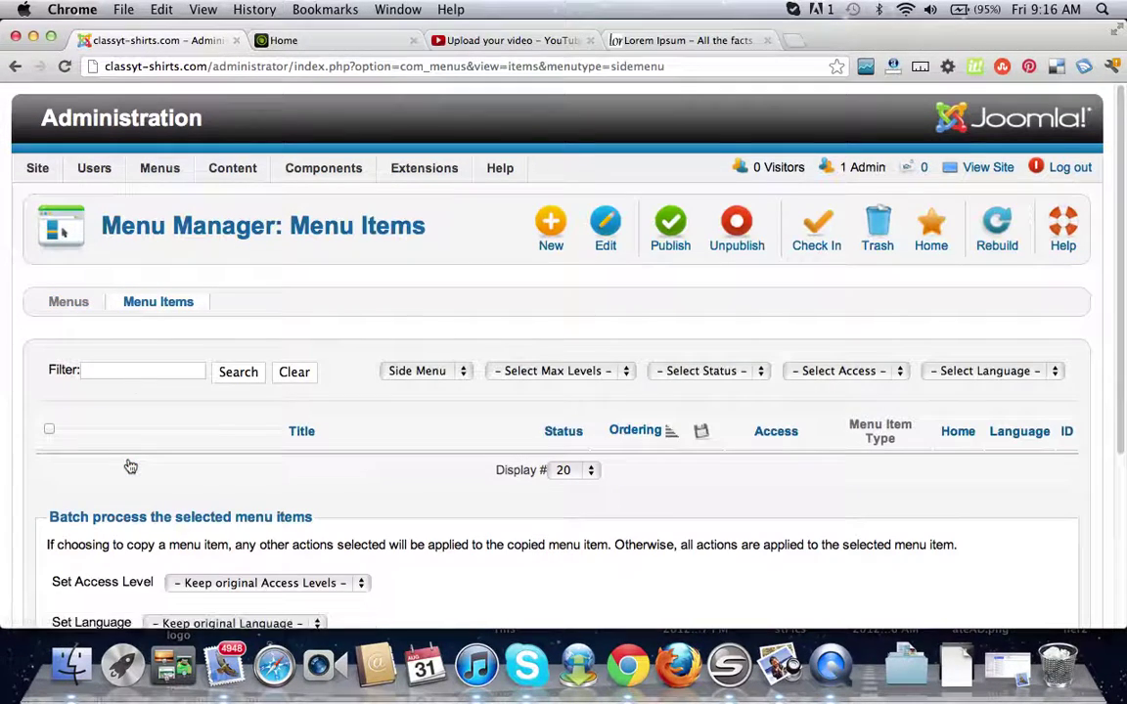
pyautogui.scroll(-2, 68, 125)
pyautogui.click(17, 69)
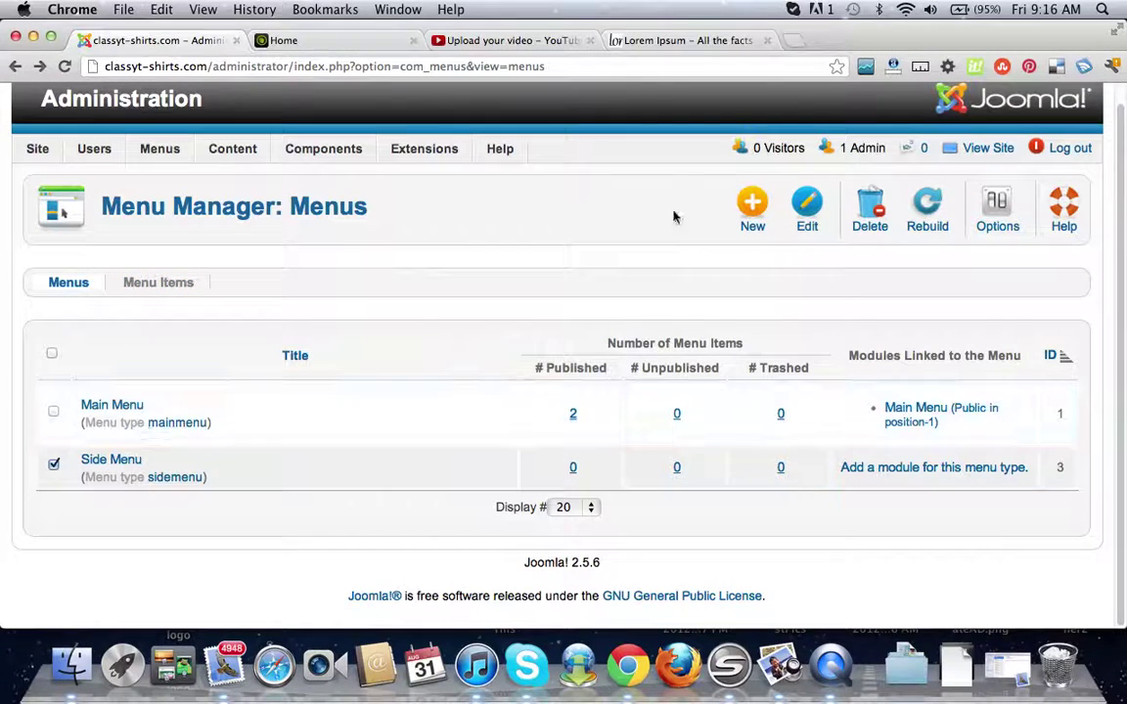
# Retitle the Side Menu as Top Menu, change its menu type to topmenu, then save and close it
pyautogui.click(755, 196)
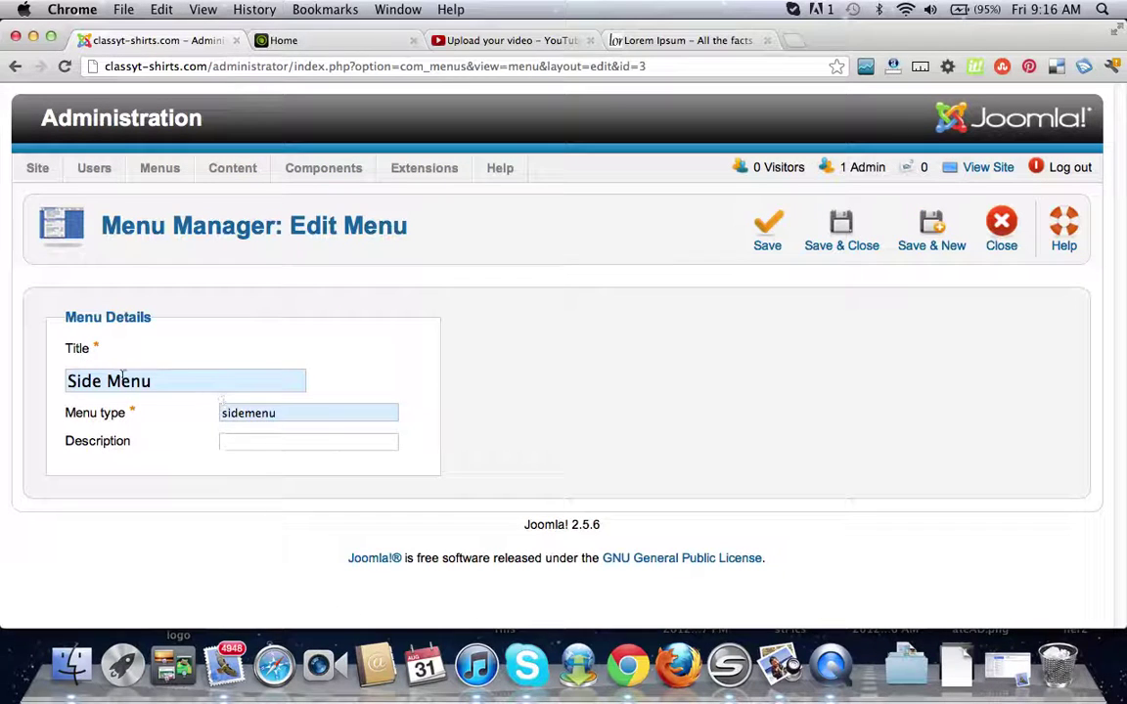
pyautogui.doubleClick(102, 383)
pyautogui.write('T')
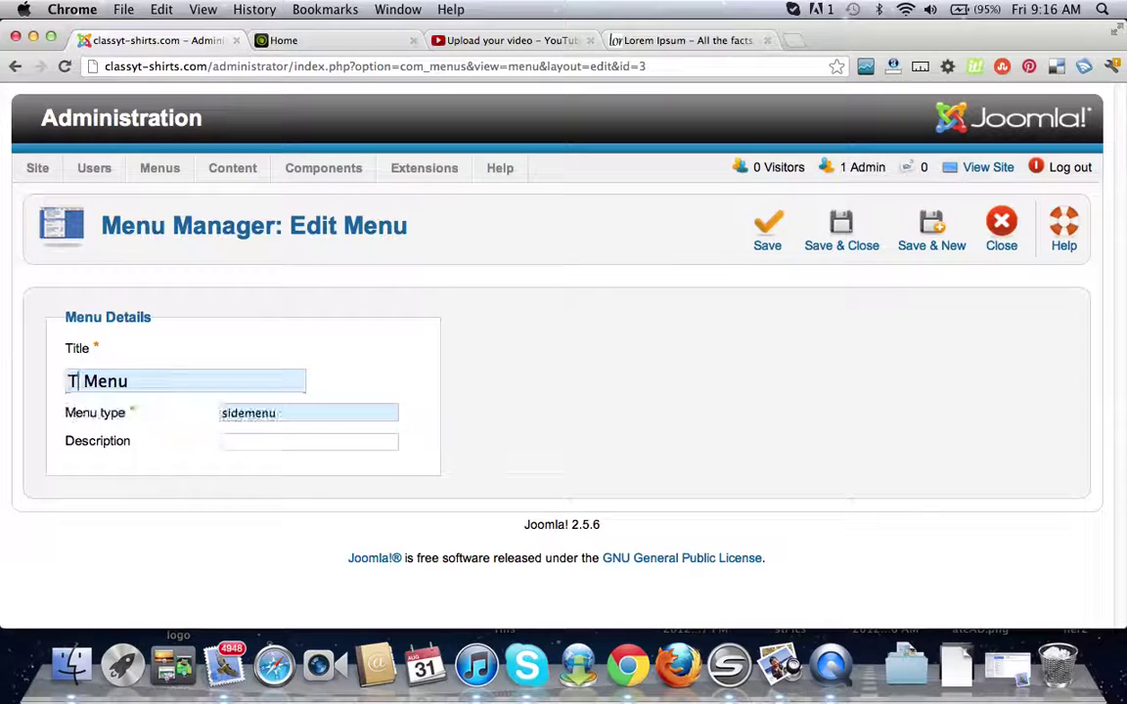
pyautogui.write('op')
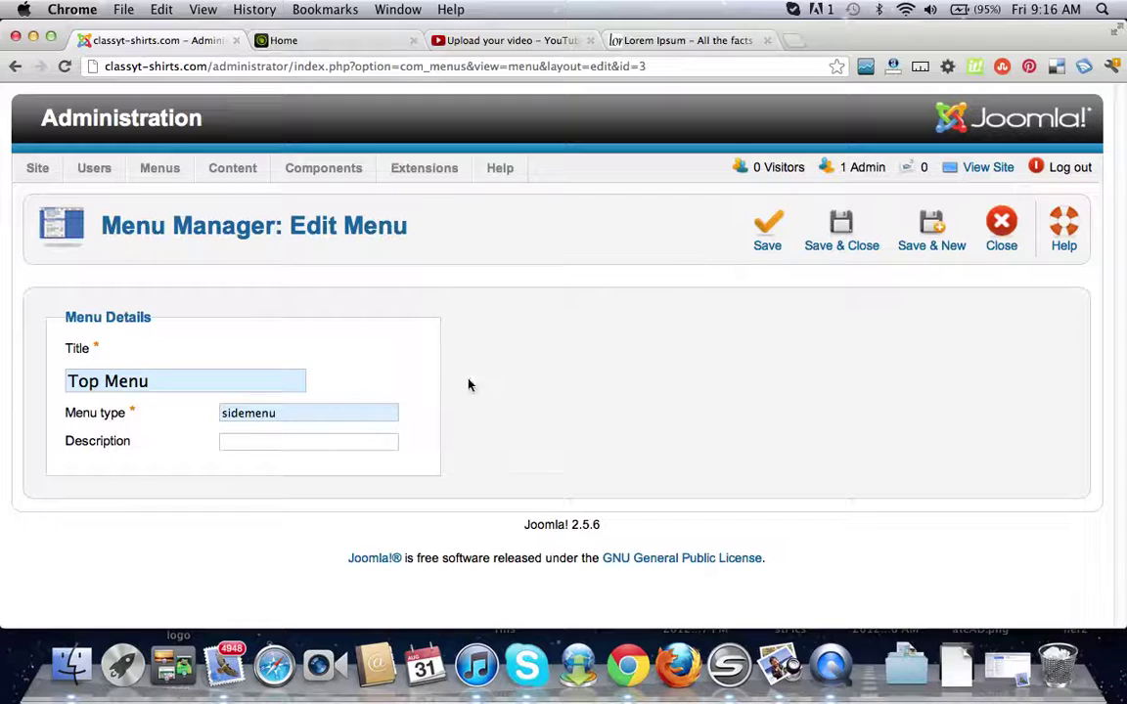
pyautogui.doubleClick(224, 414)
pyautogui.write('t')
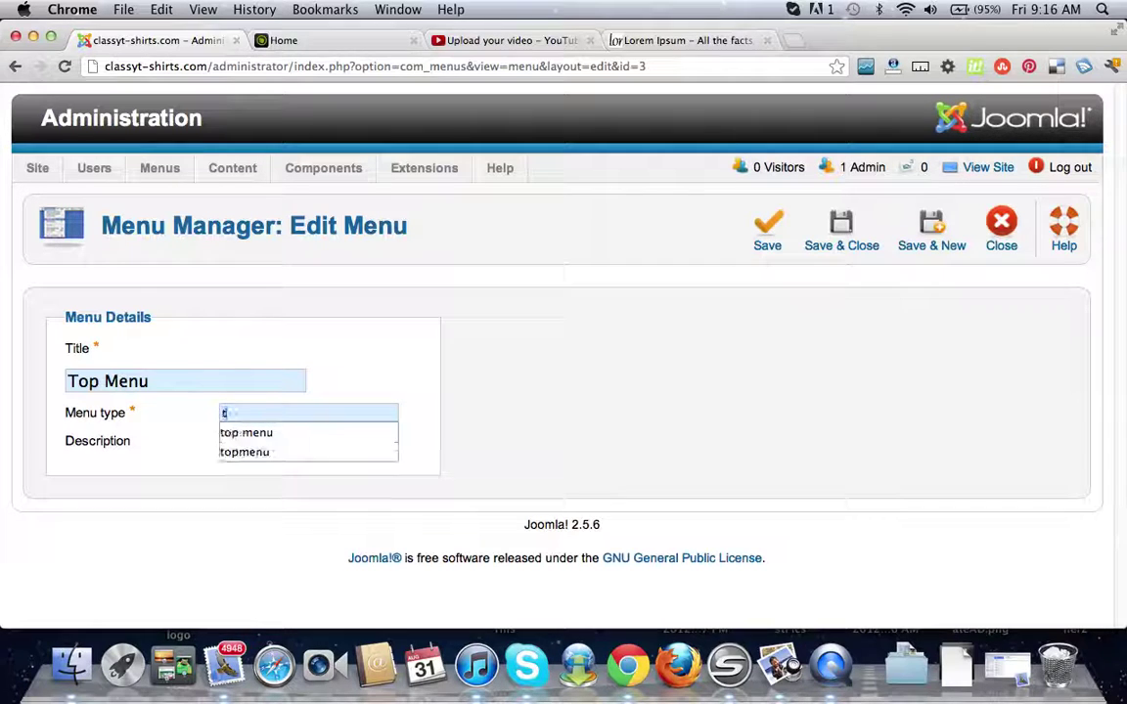
pyautogui.write('opmenu')
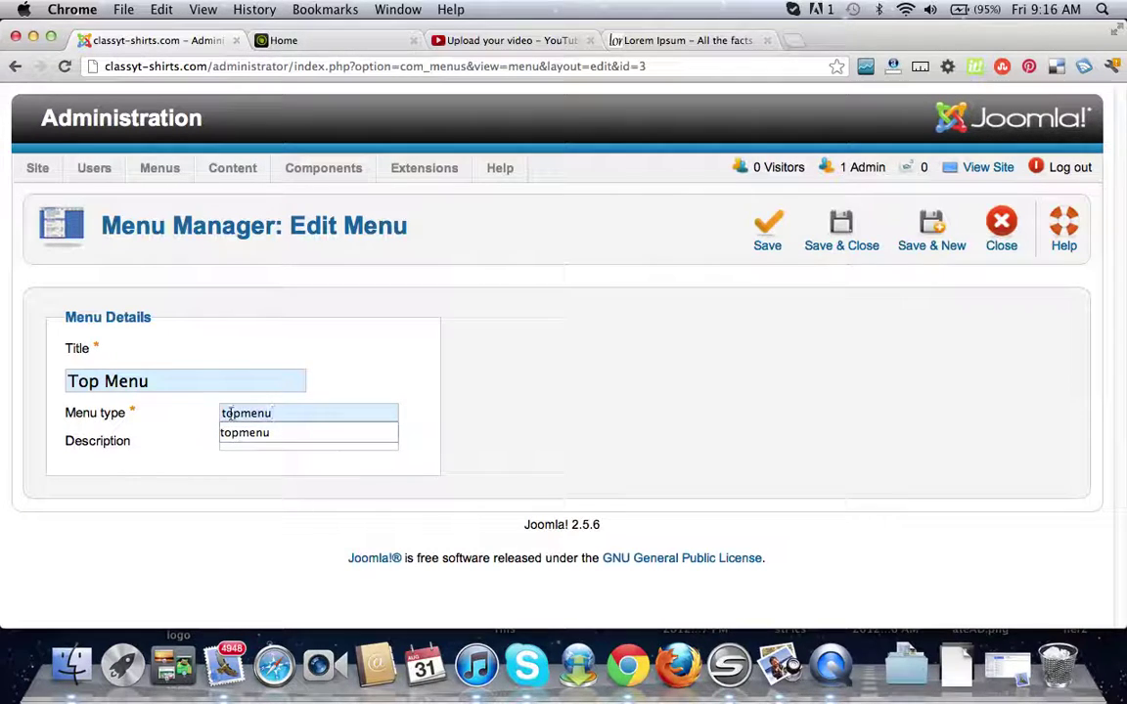
pyautogui.click(827, 225)
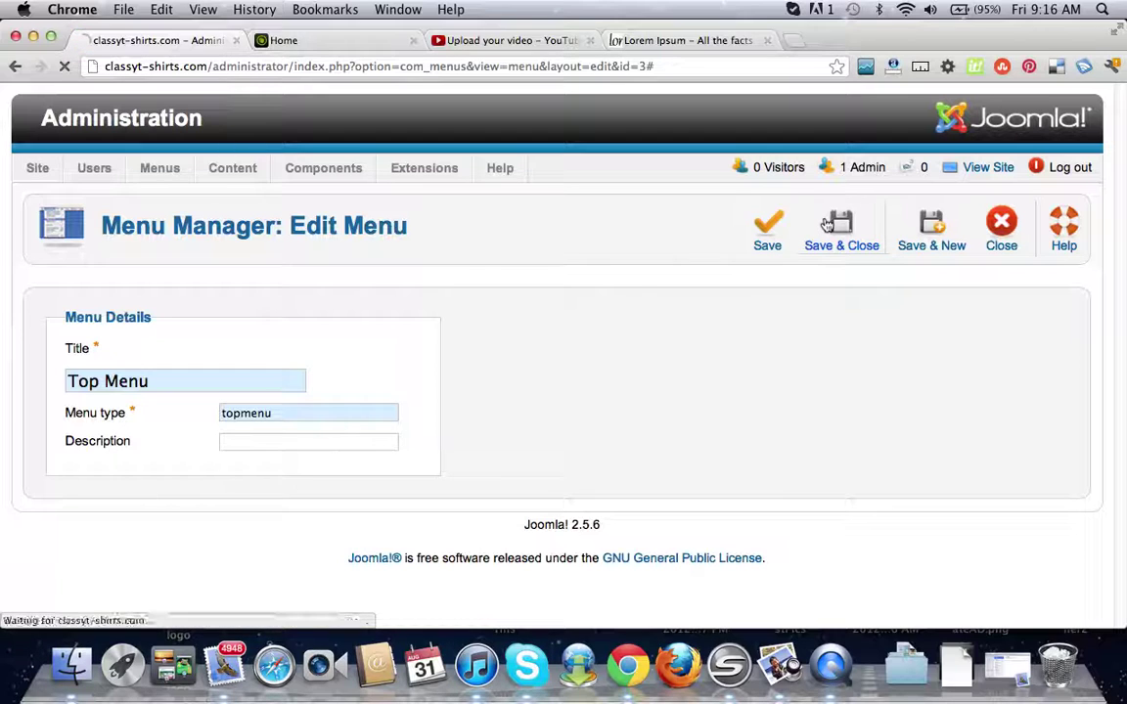
pyautogui.scroll(-2, 360, 384)
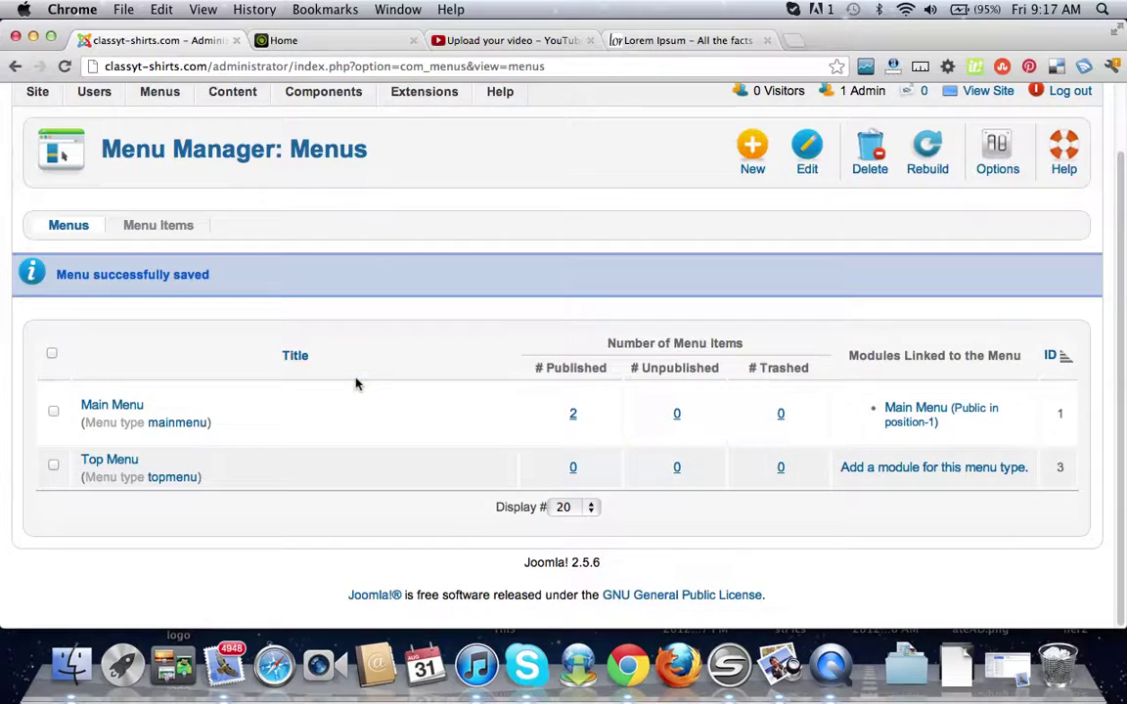
# Start a new menu item in the Top Menu and set its menu item type to Single Article
pyautogui.click(109, 459)
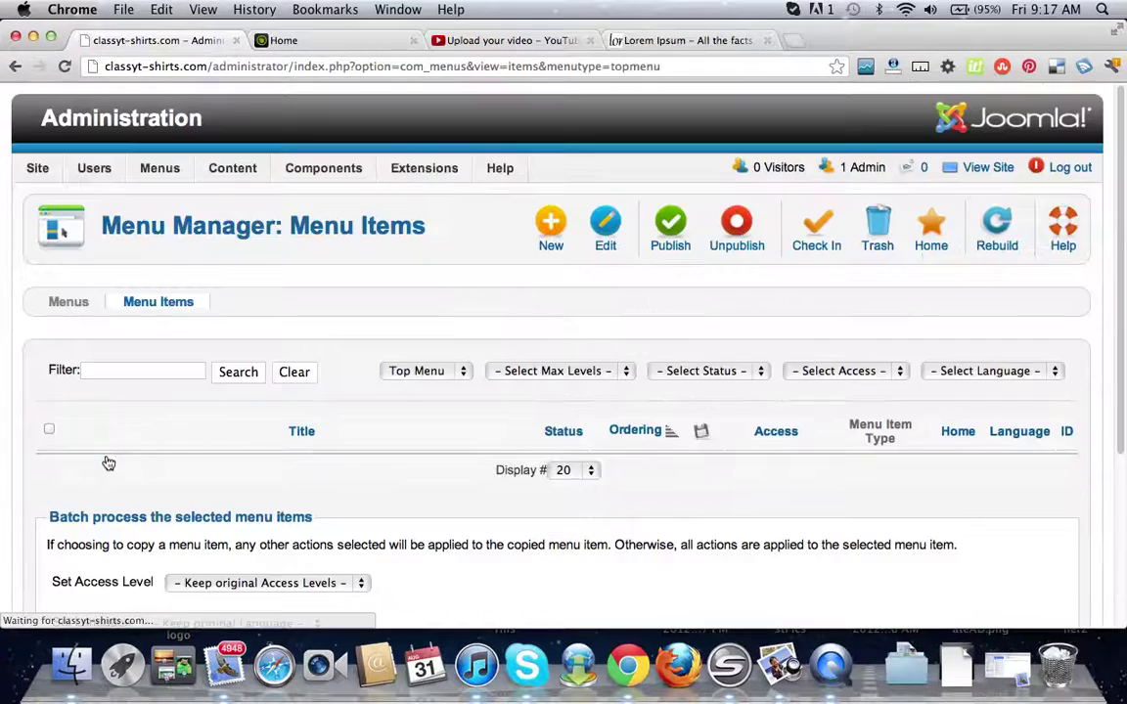
pyautogui.scroll(-3, 186, 395)
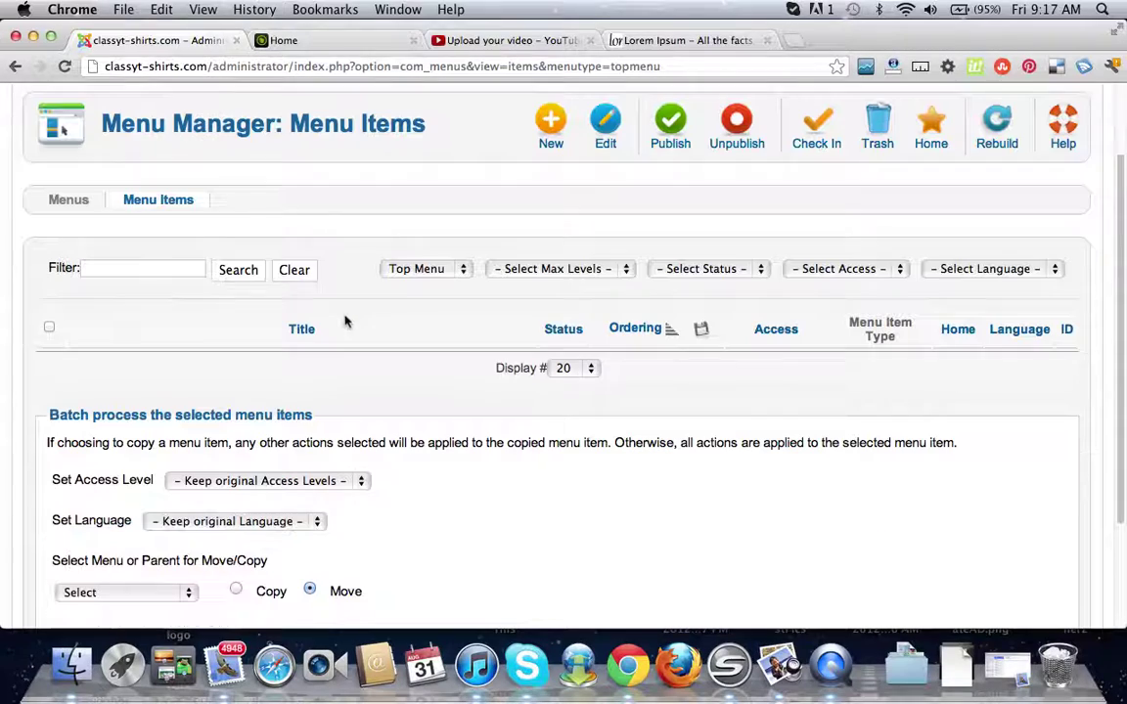
pyautogui.click(551, 117)
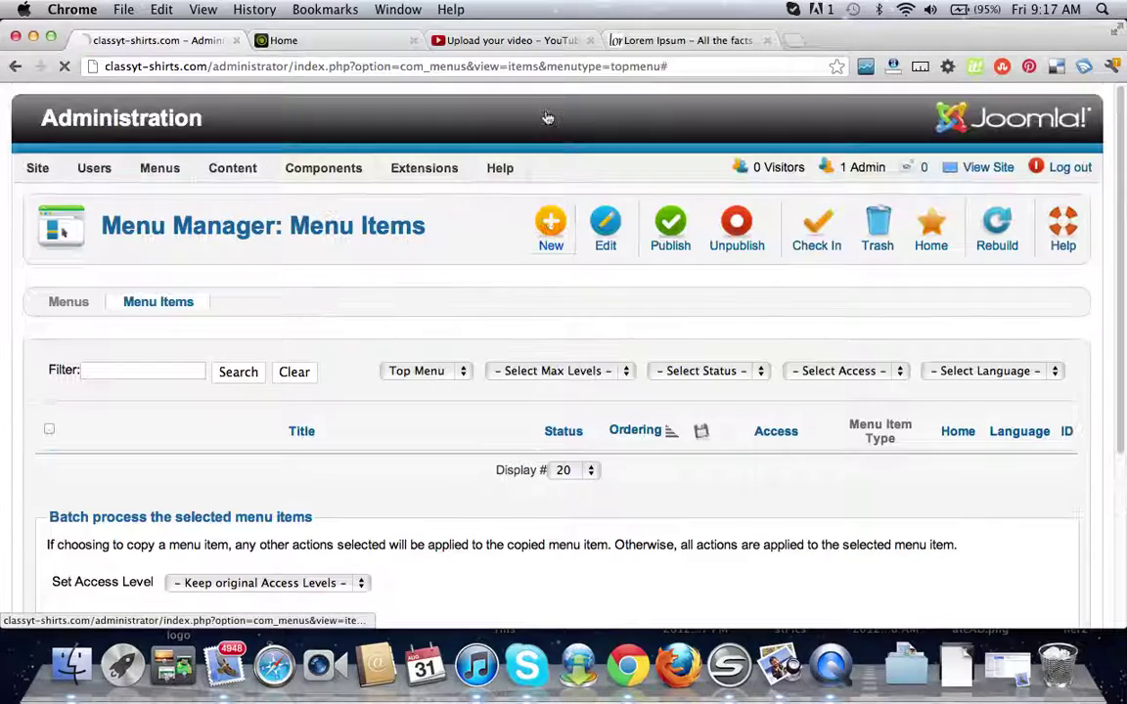
pyautogui.scroll(-2, 465, 159)
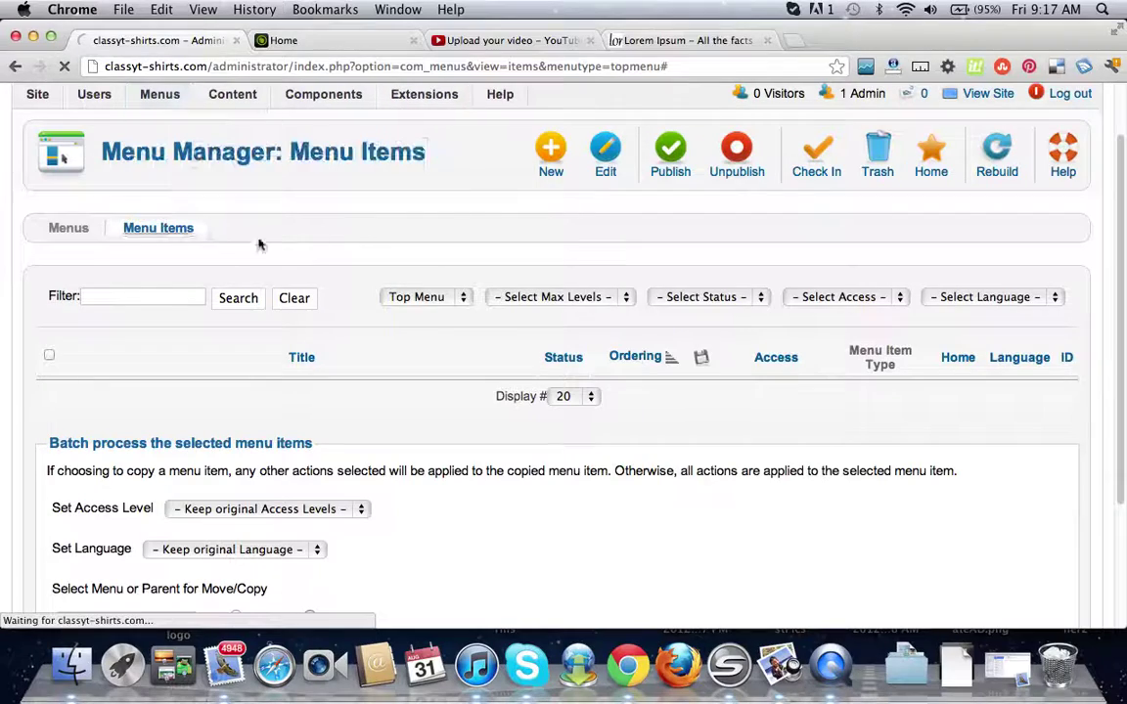
pyautogui.click(547, 168)
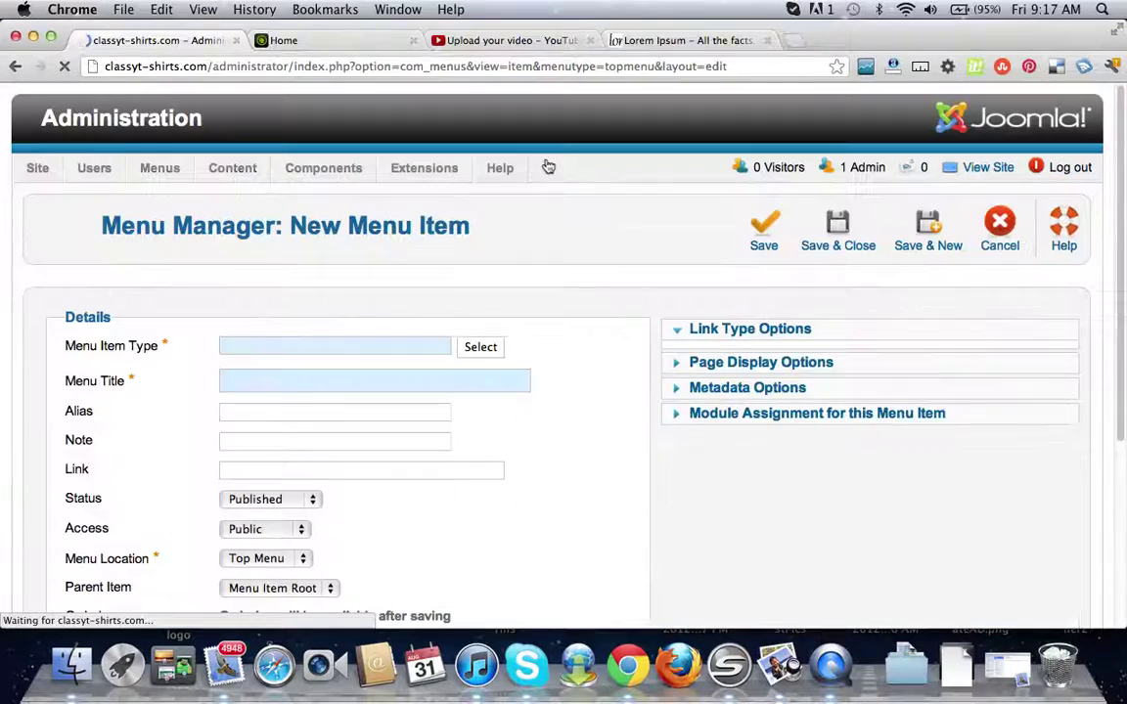
pyautogui.scroll(-5, 523, 254)
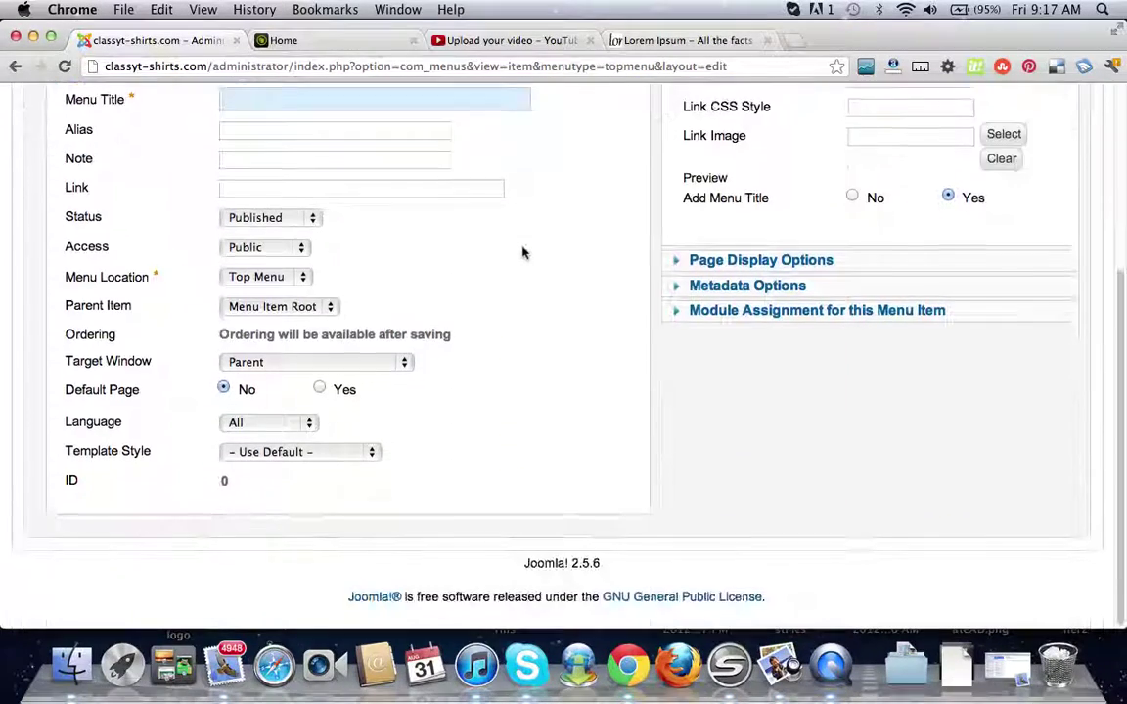
pyautogui.scroll(3, 523, 254)
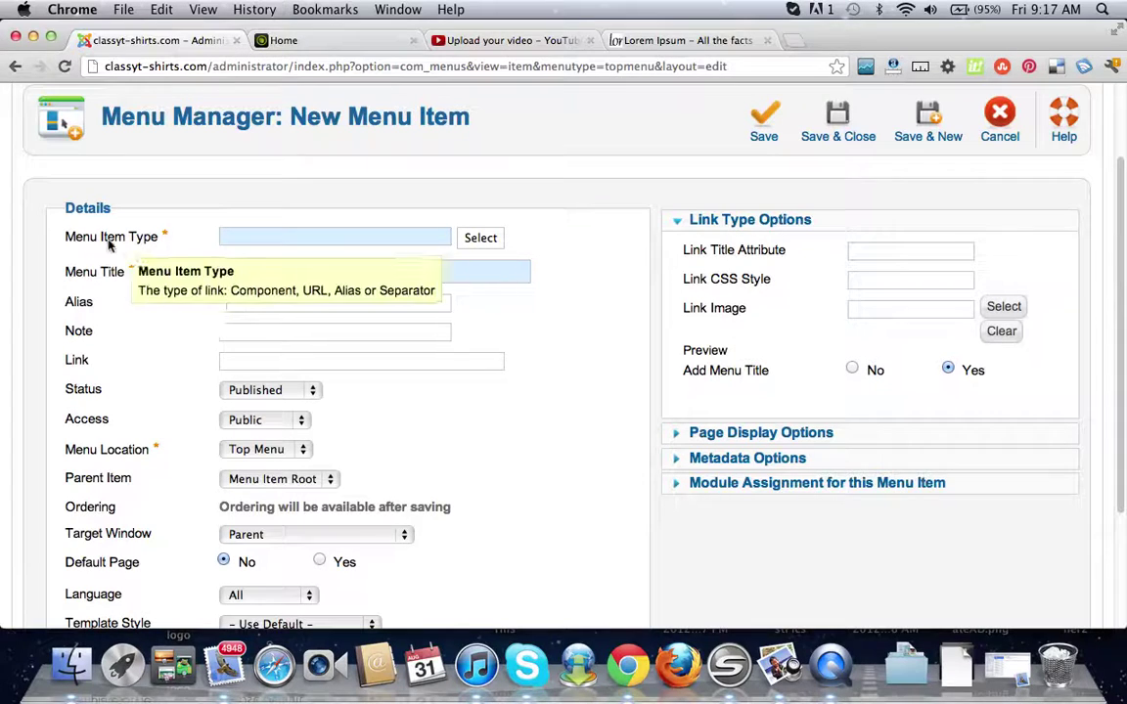
pyautogui.click(481, 239)
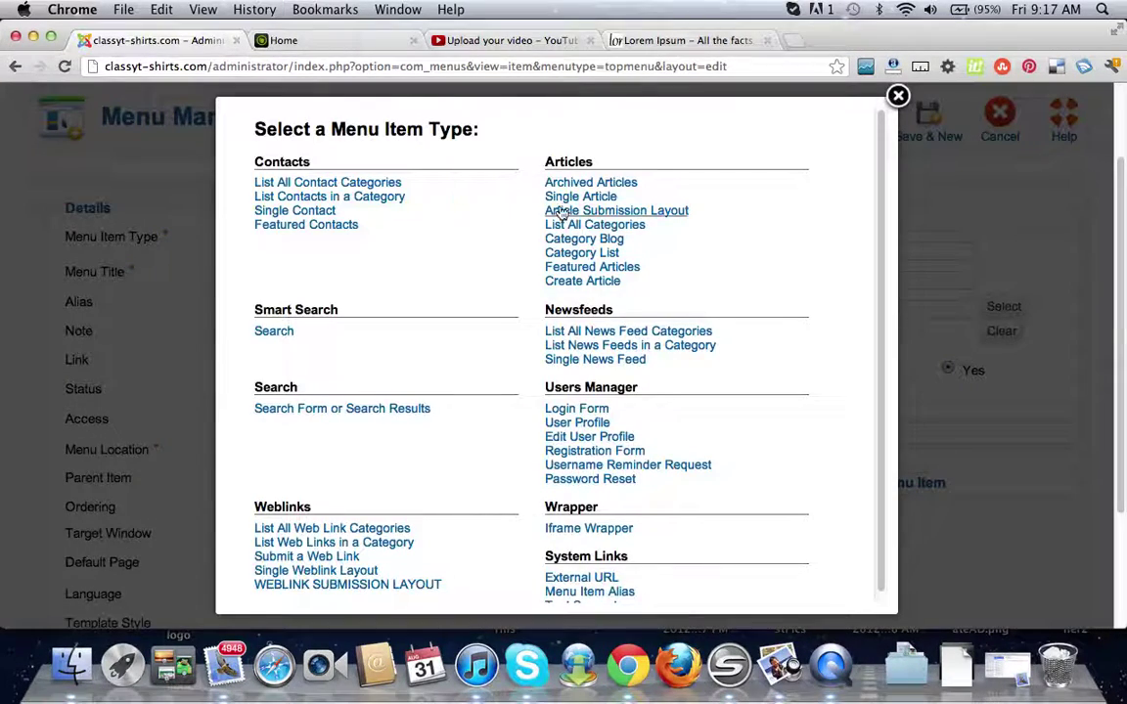
pyautogui.click(572, 203)
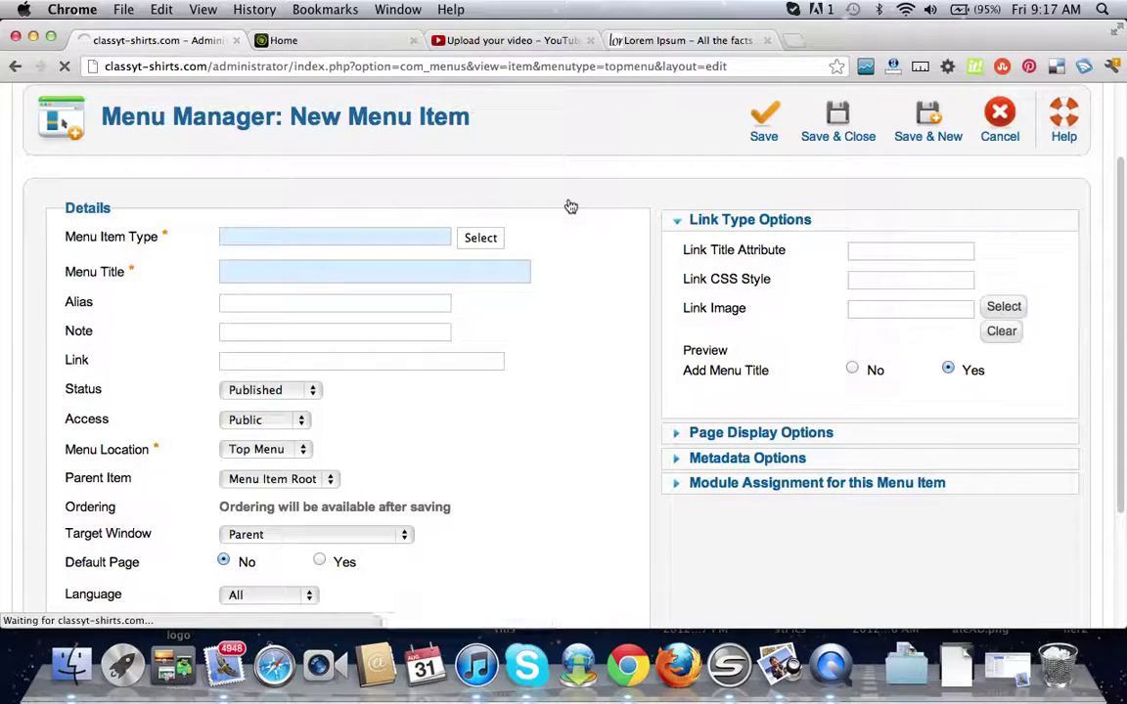
# Enter Home Page as the title of the new menu item
pyautogui.scroll(-2, 572, 204)
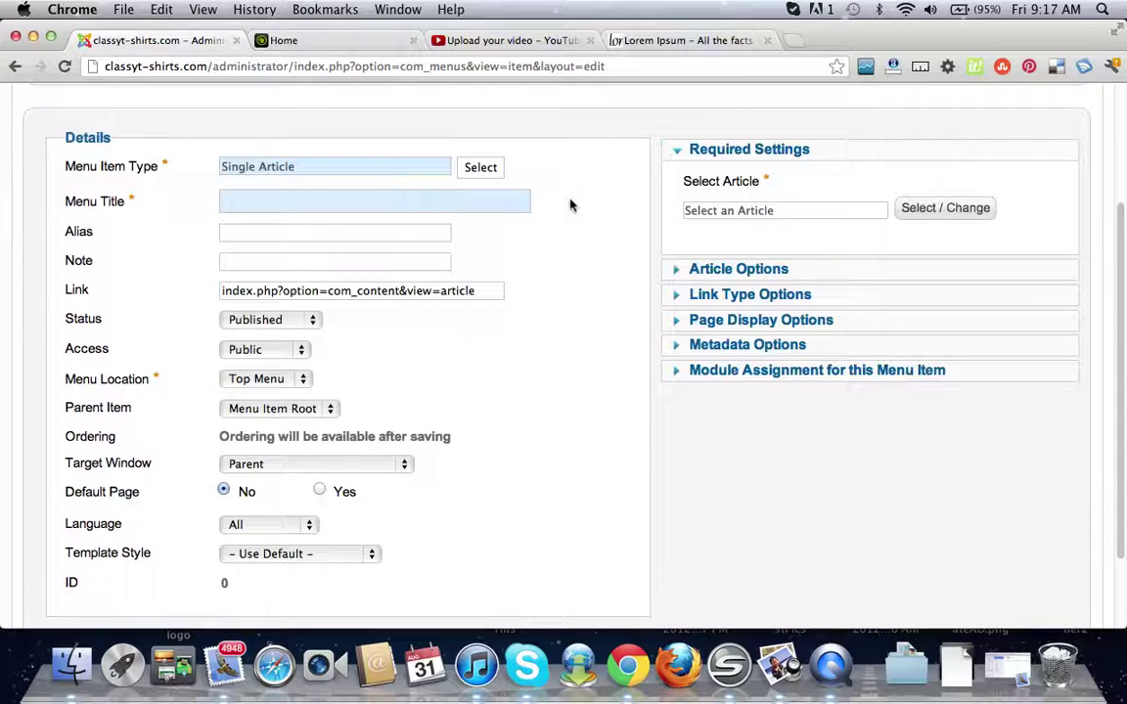
pyautogui.click(492, 196)
pyautogui.write('Home')
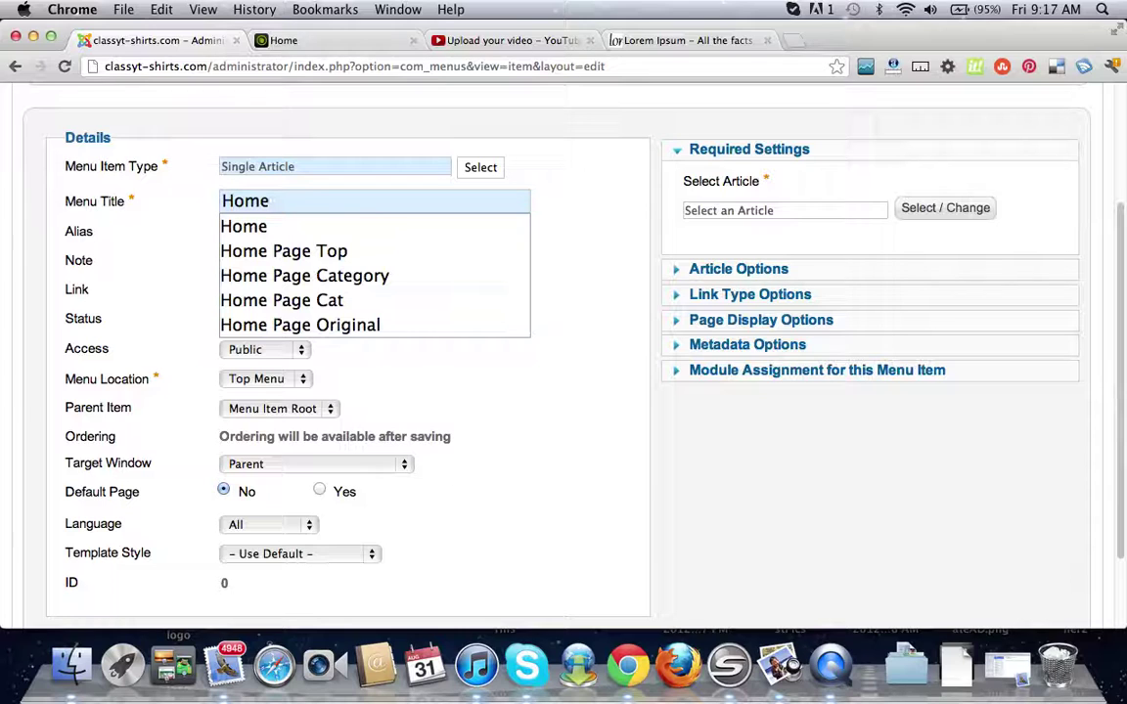
pyautogui.write('p')
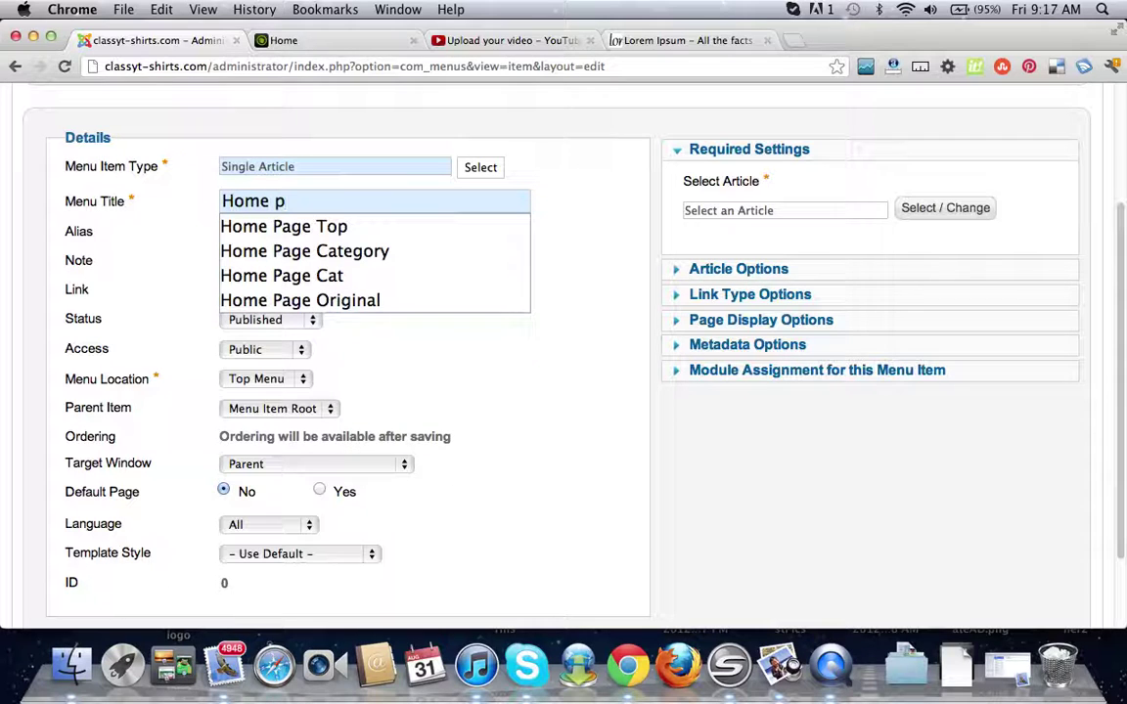
pyautogui.press('BackSpace')
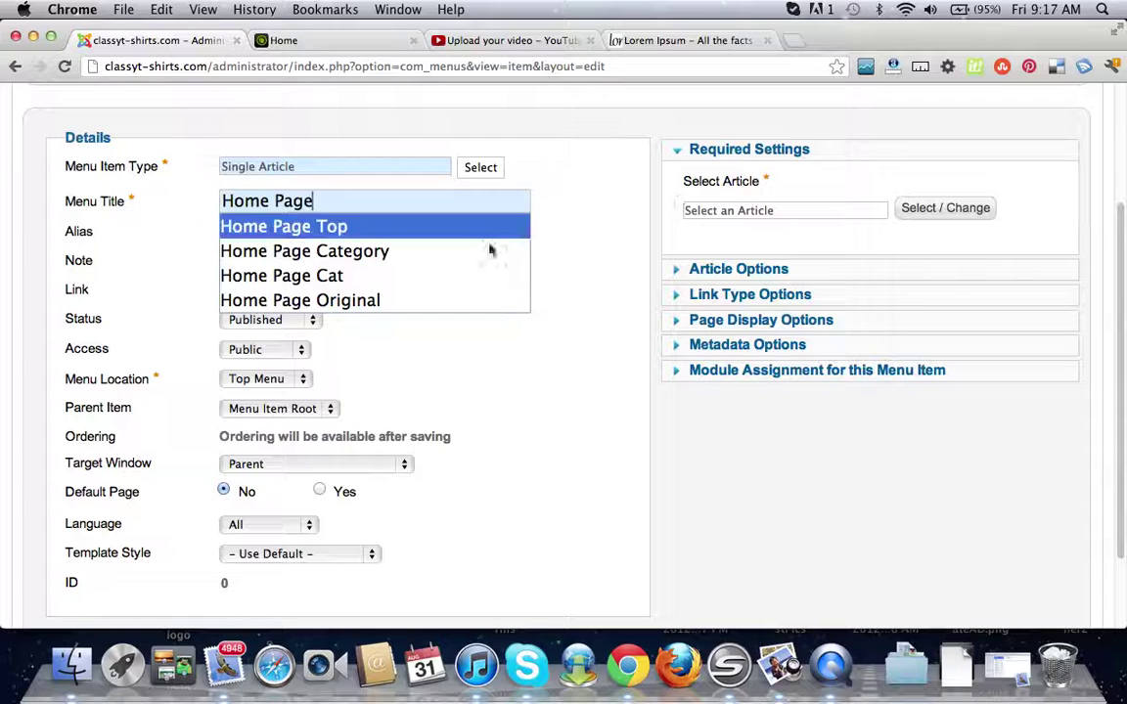
pyautogui.press('Escape')
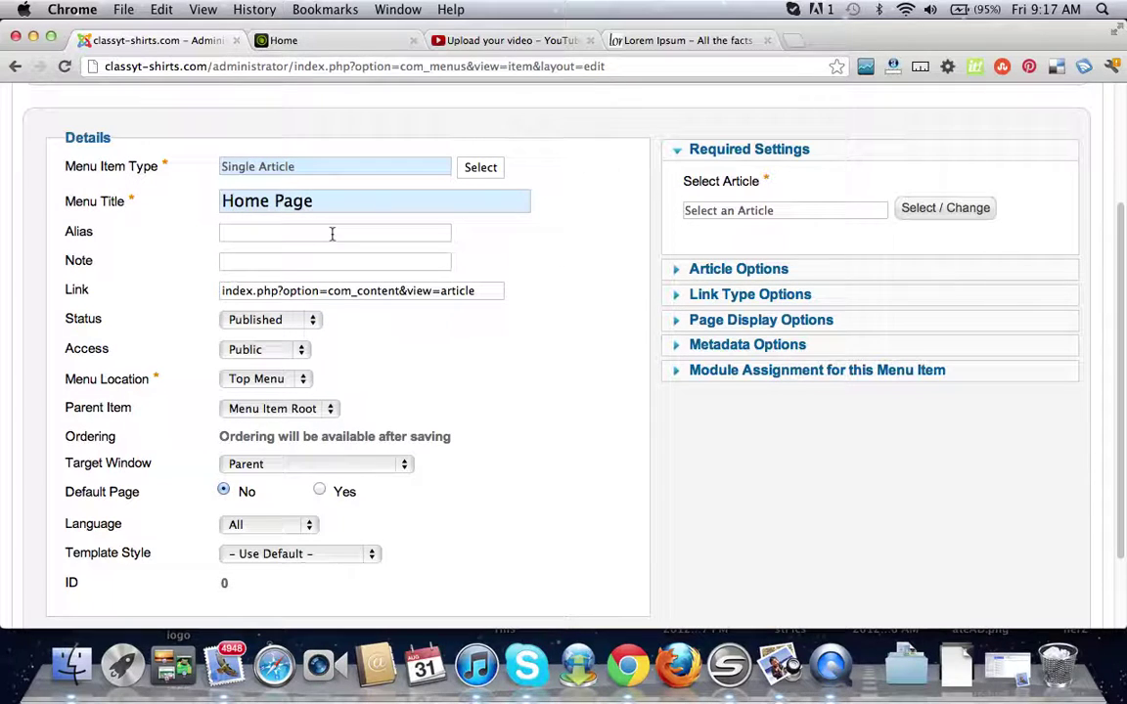
# Assign the Home article to the menu item and review its page display options
pyautogui.scroll(-3, 572, 245)
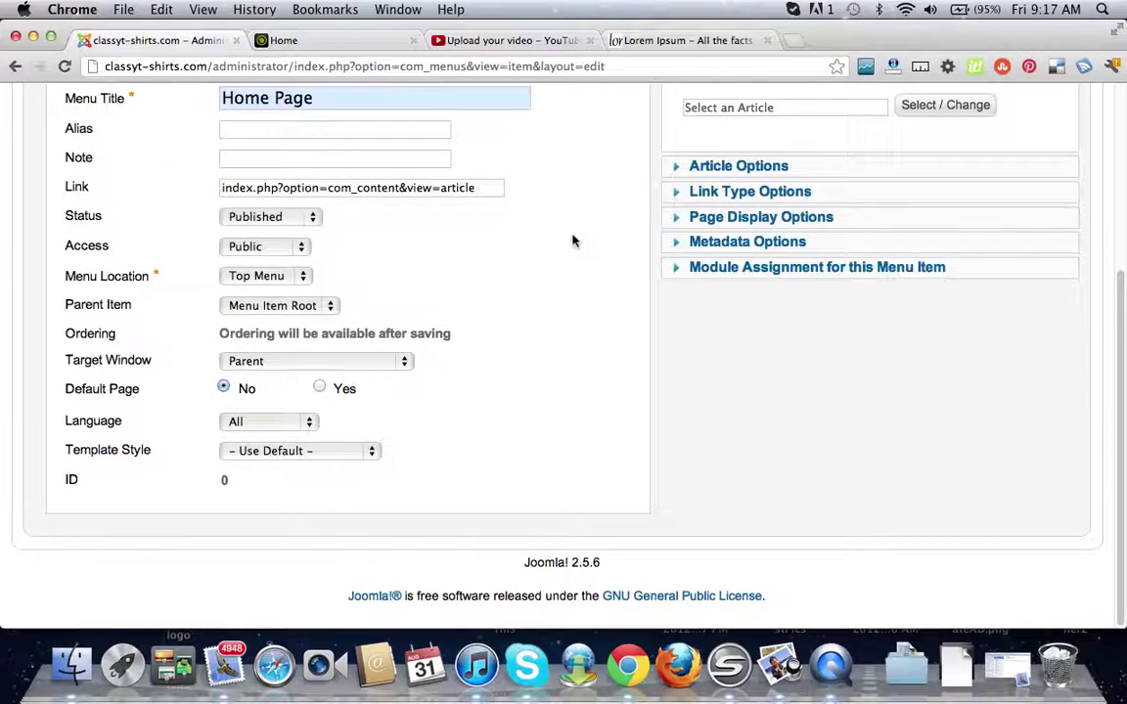
pyautogui.scroll(5, 572, 240)
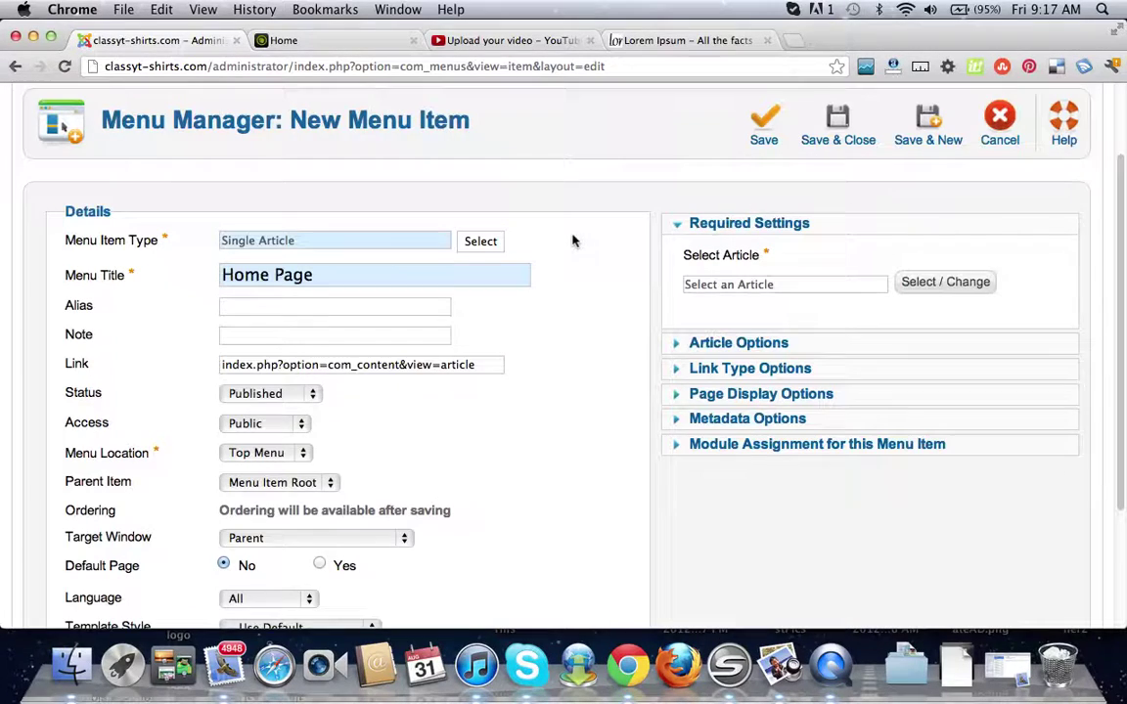
pyautogui.click(946, 282)
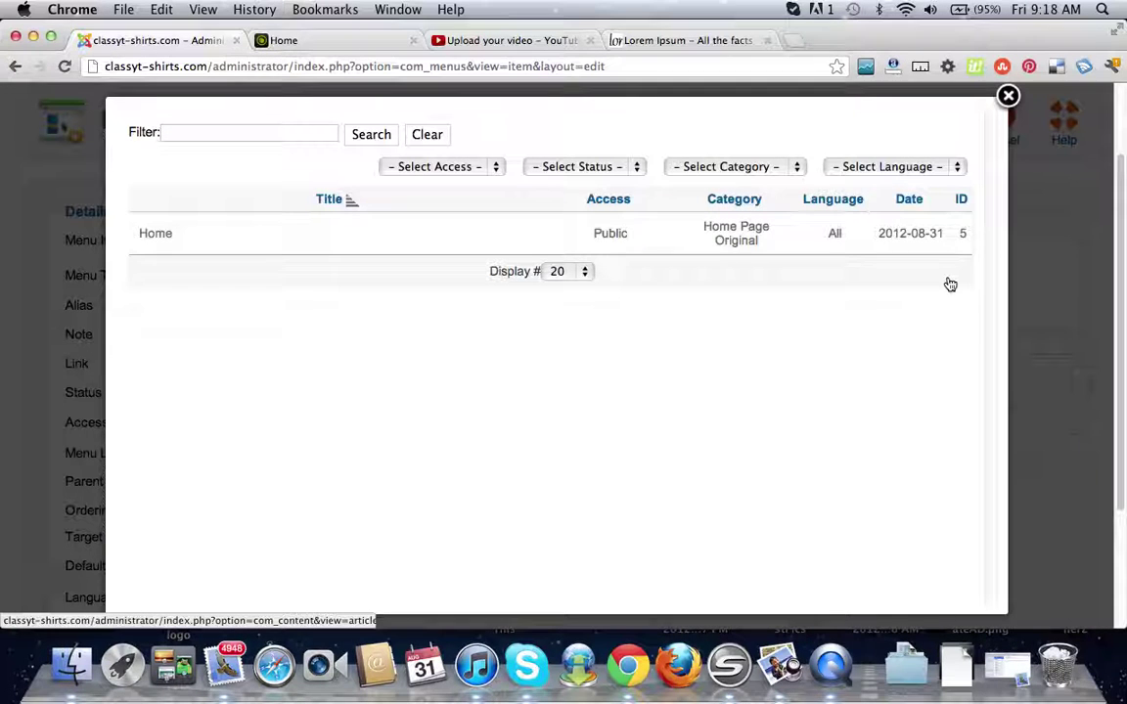
pyautogui.click(147, 237)
pyautogui.scroll(-1, 573, 232)
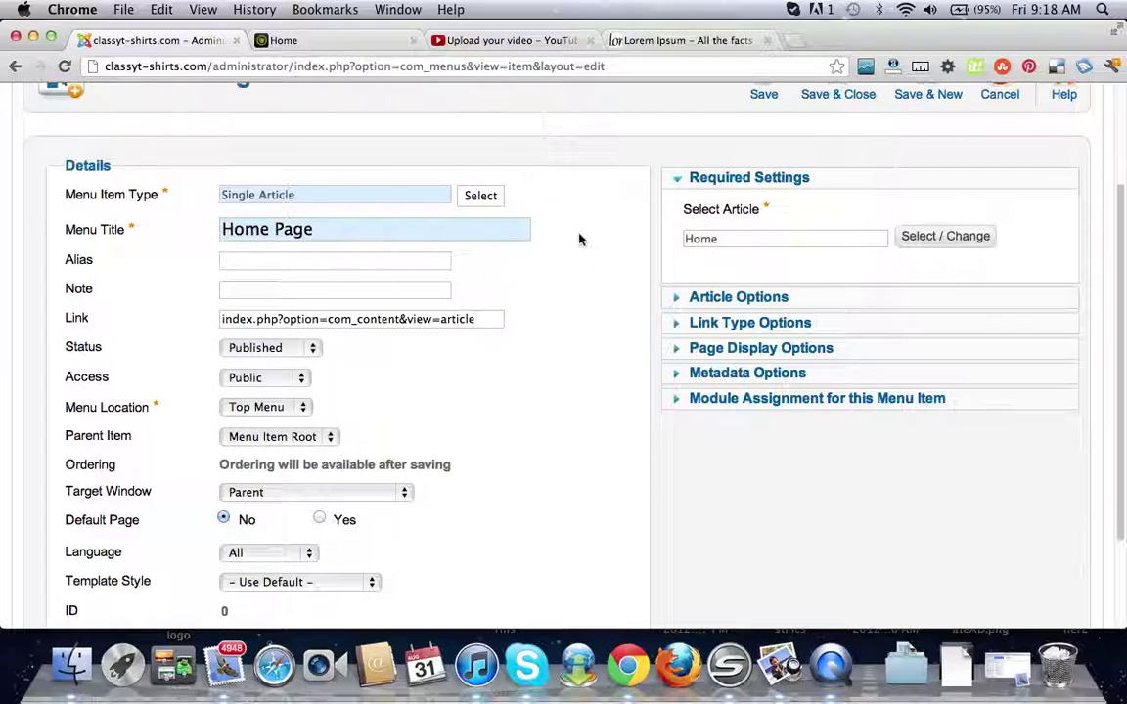
pyautogui.click(677, 355)
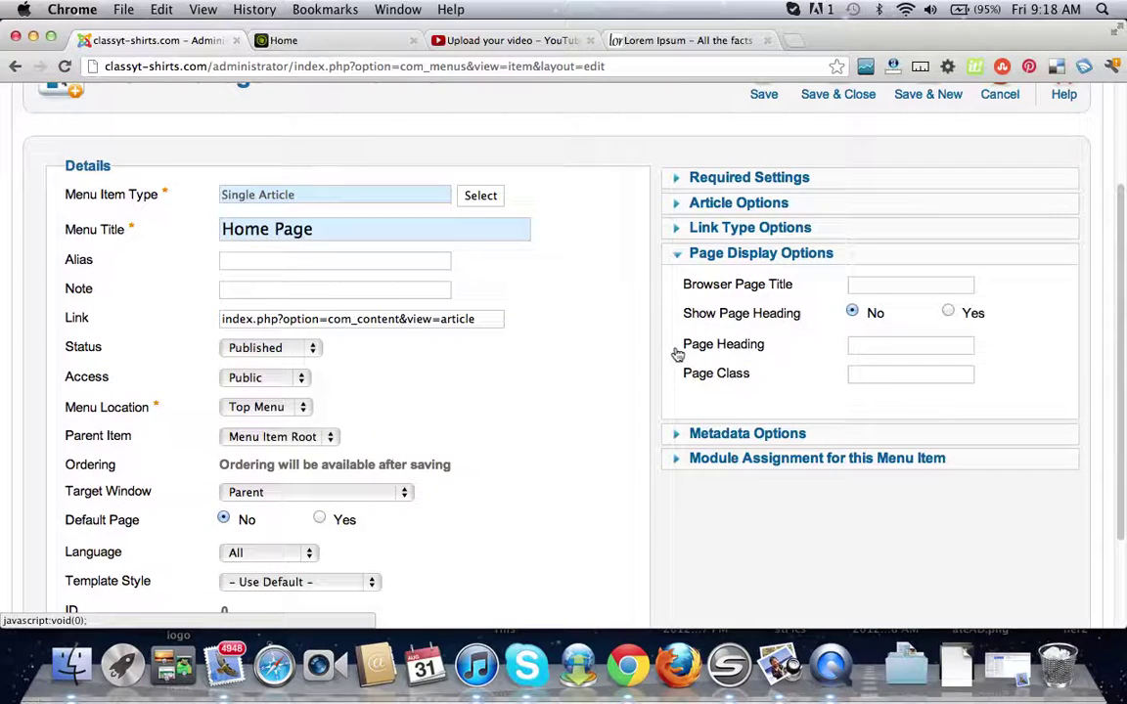
pyautogui.click(679, 253)
pyautogui.scroll(-2, 557, 246)
pyautogui.scroll(5, 557, 246)
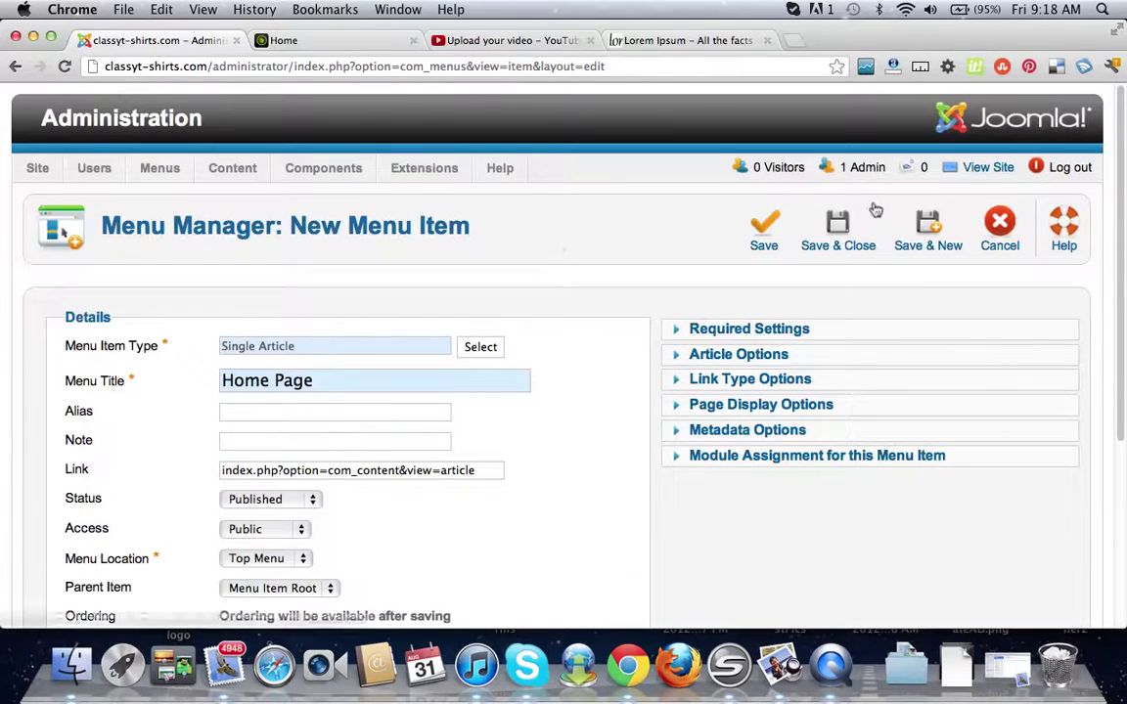
# Keep Top Menu as the menu location, then save and close the Home Page menu item
pyautogui.scroll(-2, 750, 203)
pyautogui.scroll(-3, 750, 203)
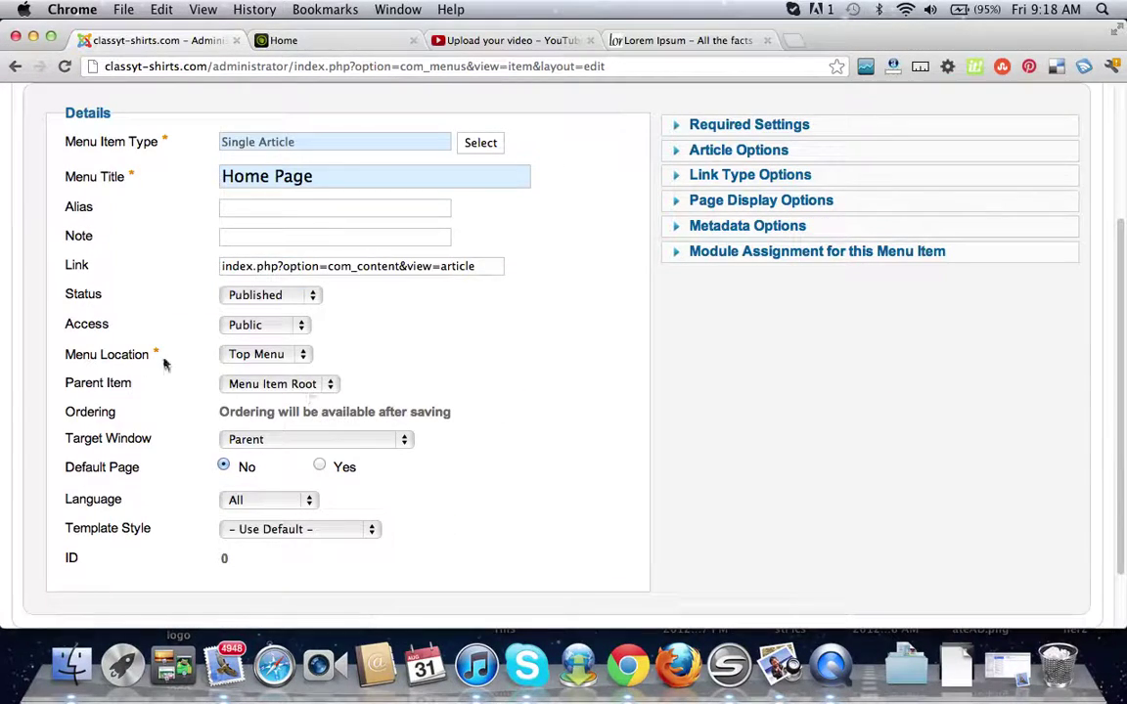
pyautogui.moveTo(169, 350)
pyautogui.click(283, 356)
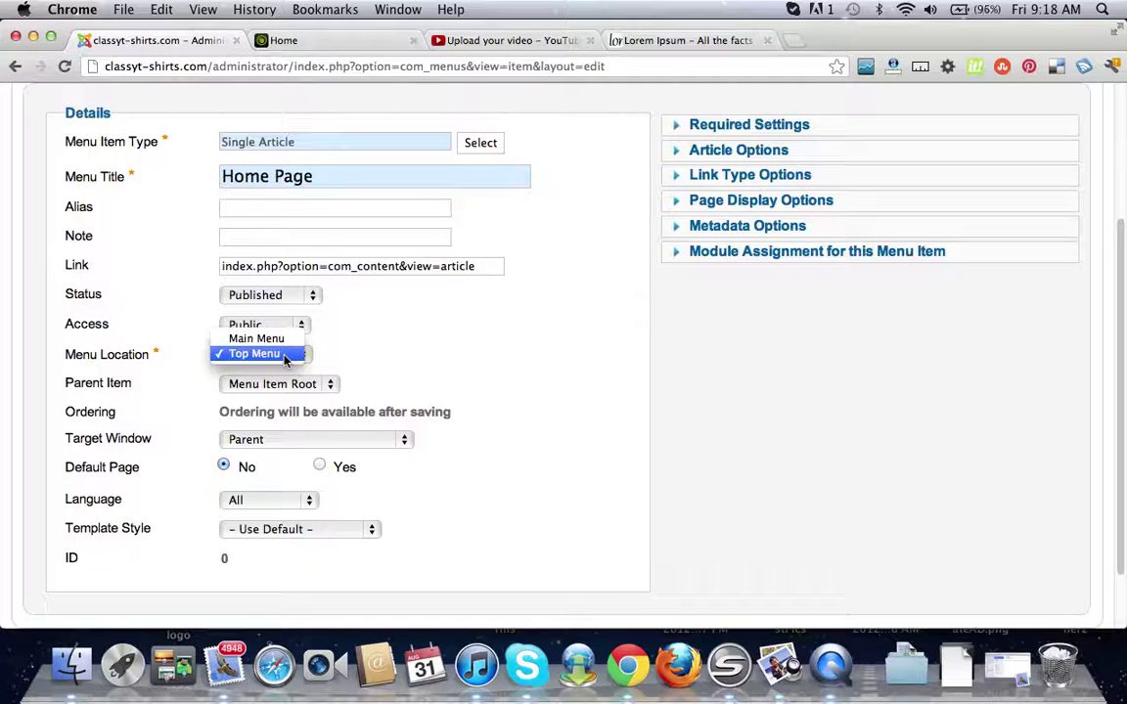
pyautogui.click(284, 355)
pyautogui.scroll(5, 576, 307)
pyautogui.click(838, 225)
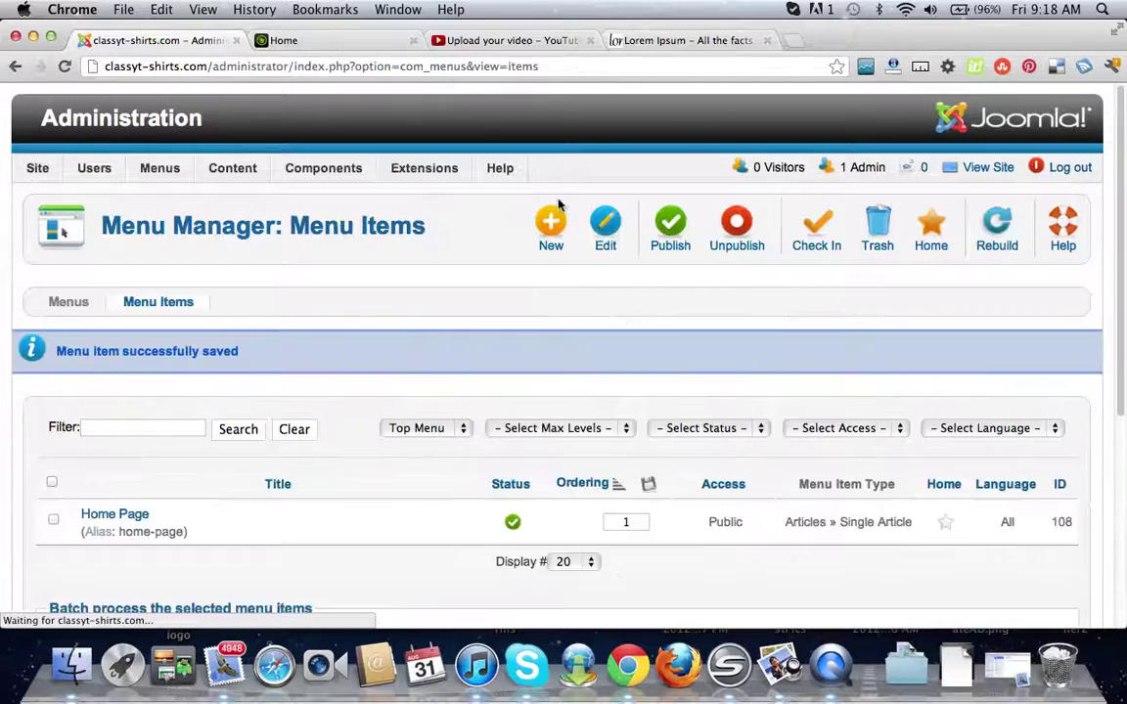
# View the site's public front page, then return to the Top Menu's list of menu items
pyautogui.click(324, 42)
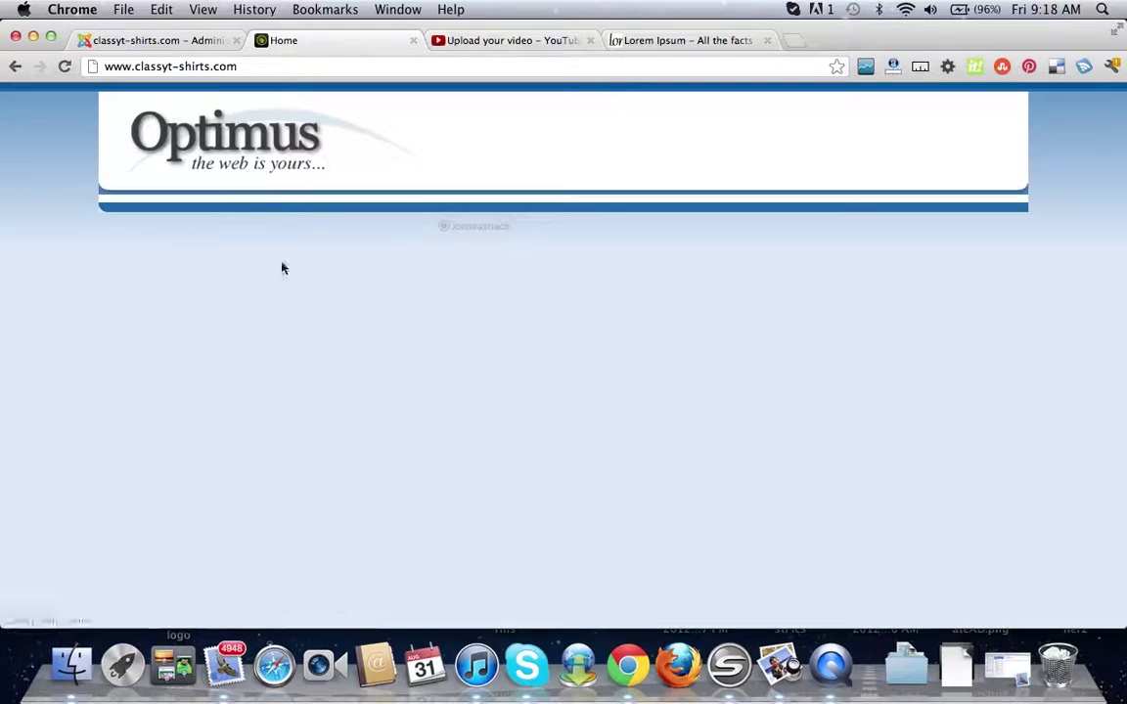
pyautogui.click(162, 42)
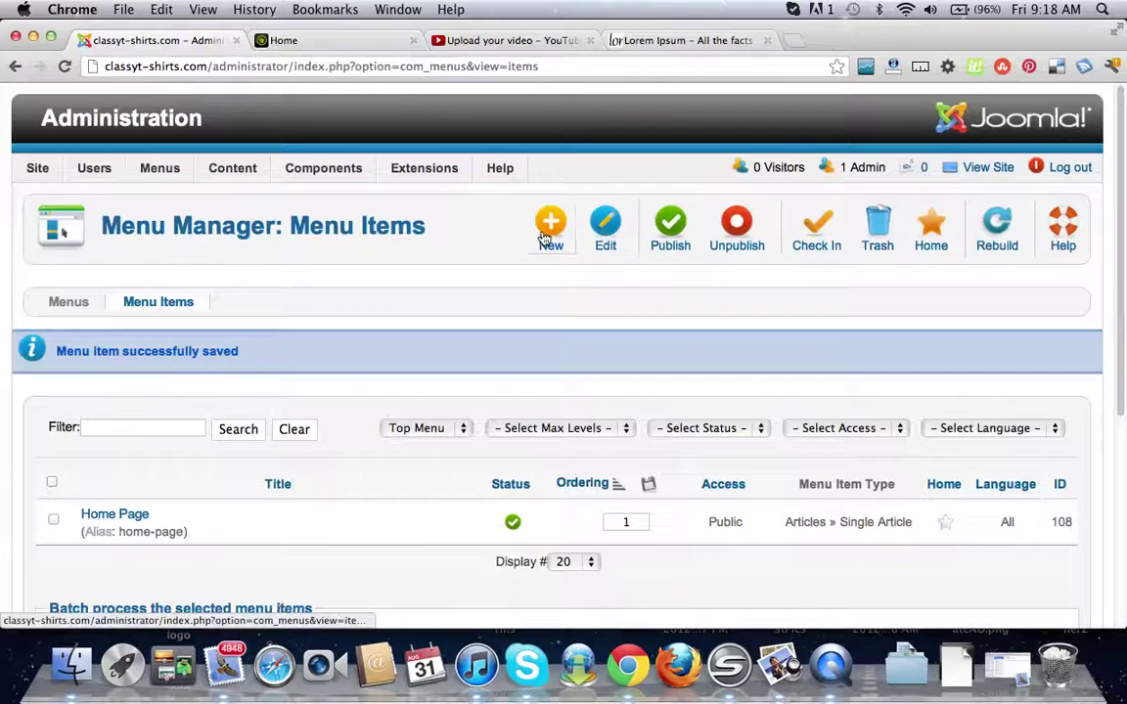
pyautogui.scroll(-1, 541, 236)
pyautogui.scroll(2, 536, 234)
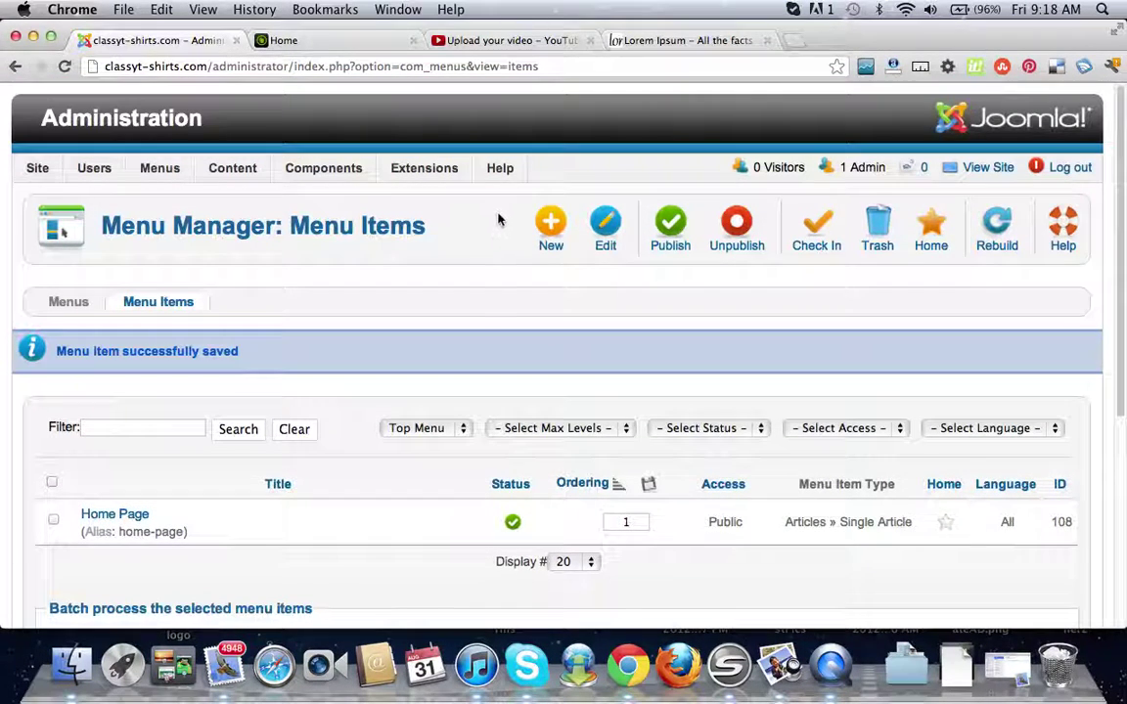
# Open the Module Manager and create a new module of the Menu type
pyautogui.moveTo(428, 171)
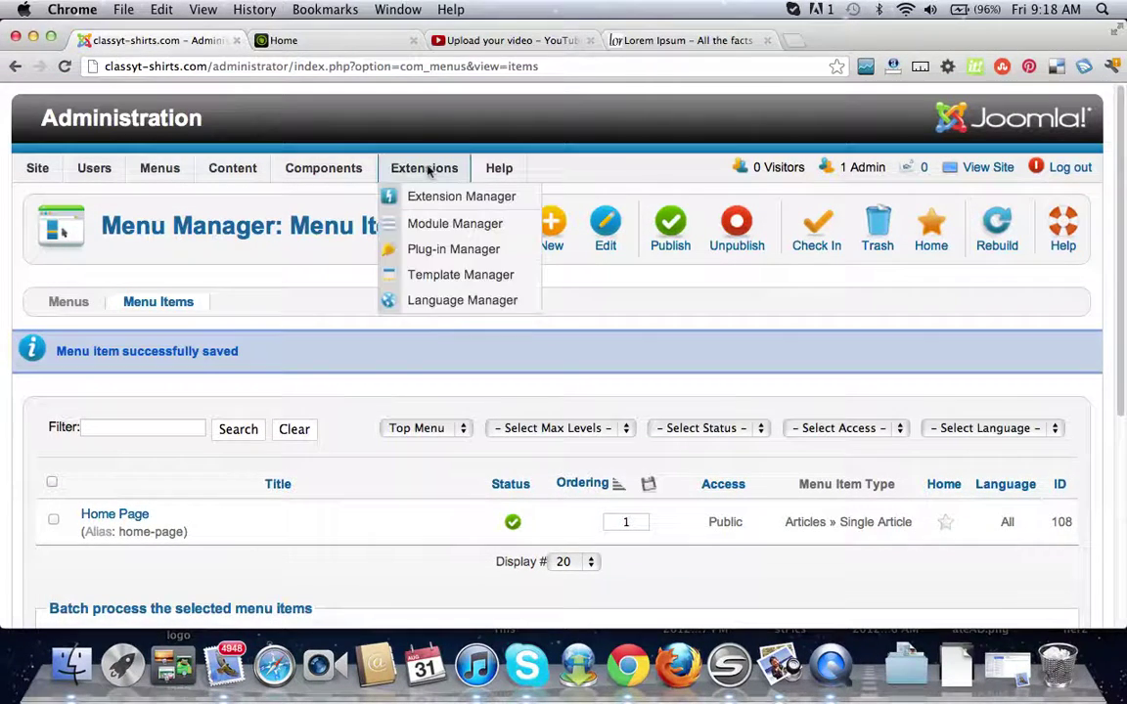
pyautogui.click(429, 227)
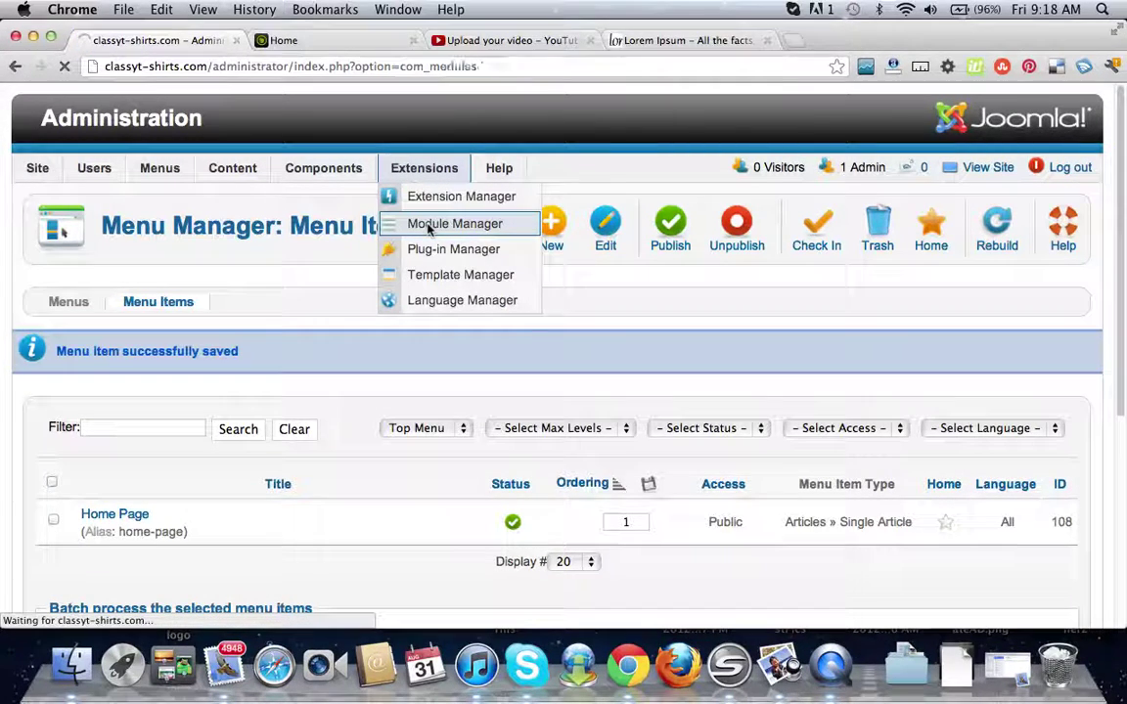
pyautogui.scroll(-2, 425, 227)
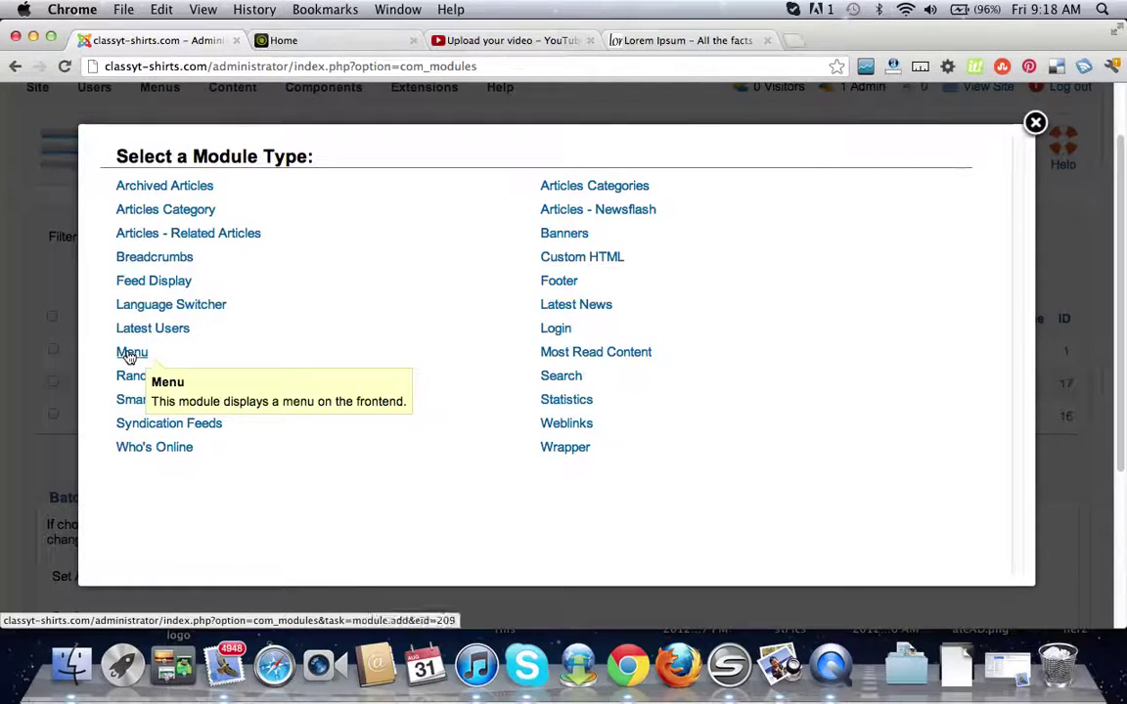
pyautogui.click(130, 356)
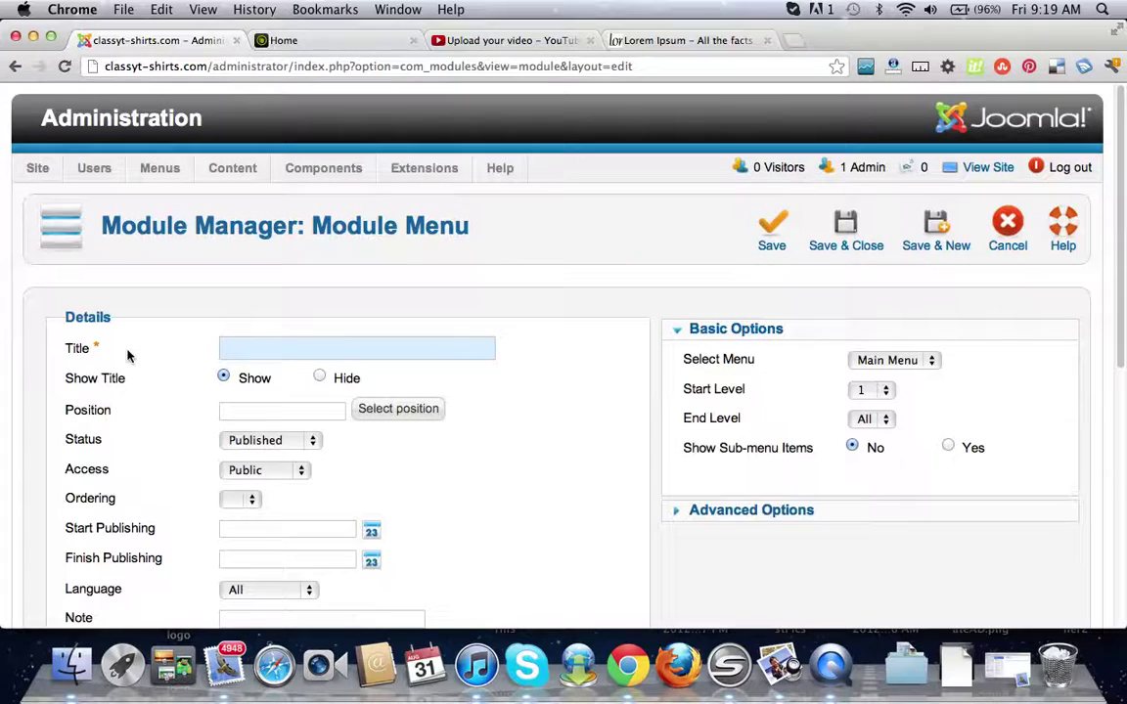
# Title the new menu module Top Menu Module and set its title to be hidden
pyautogui.scroll(-4, 573, 261)
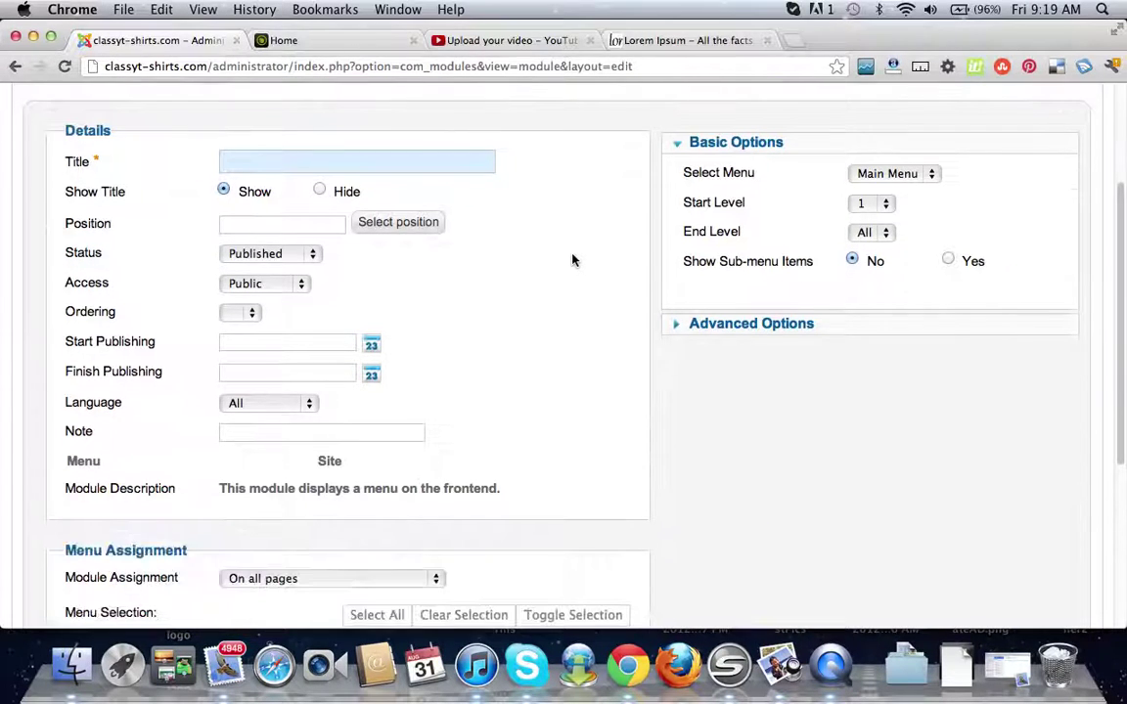
pyautogui.scroll(2, 573, 260)
pyautogui.click(449, 236)
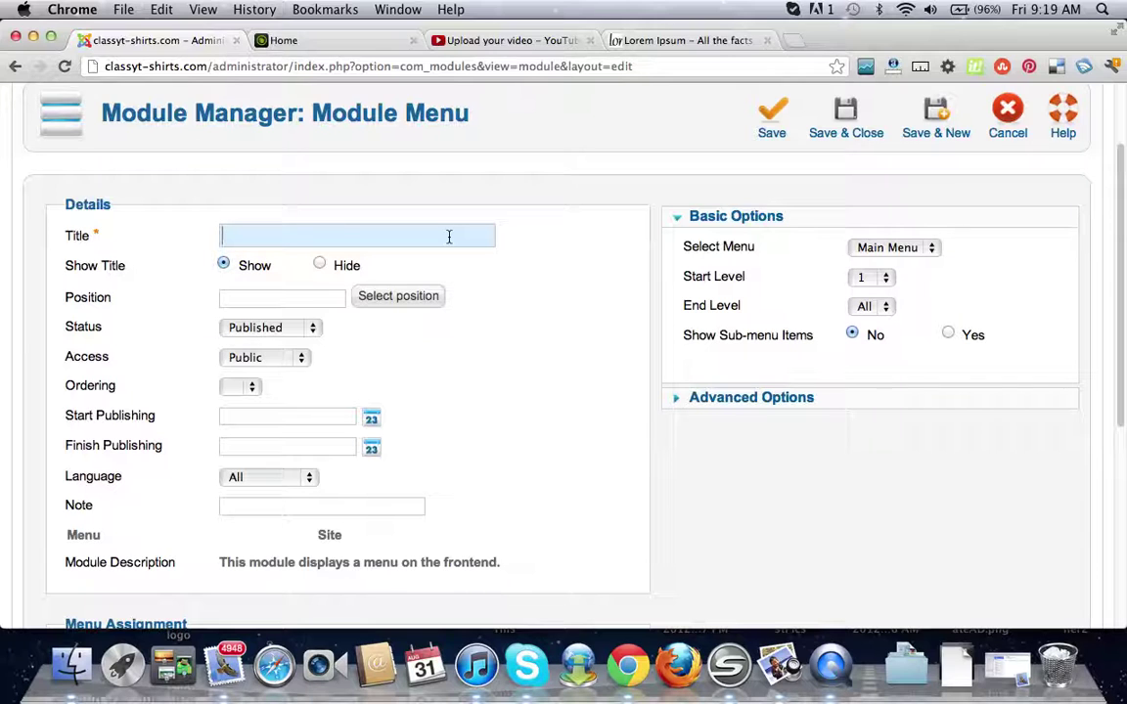
pyautogui.scroll(-7, 573, 250)
pyautogui.scroll(6, 574, 250)
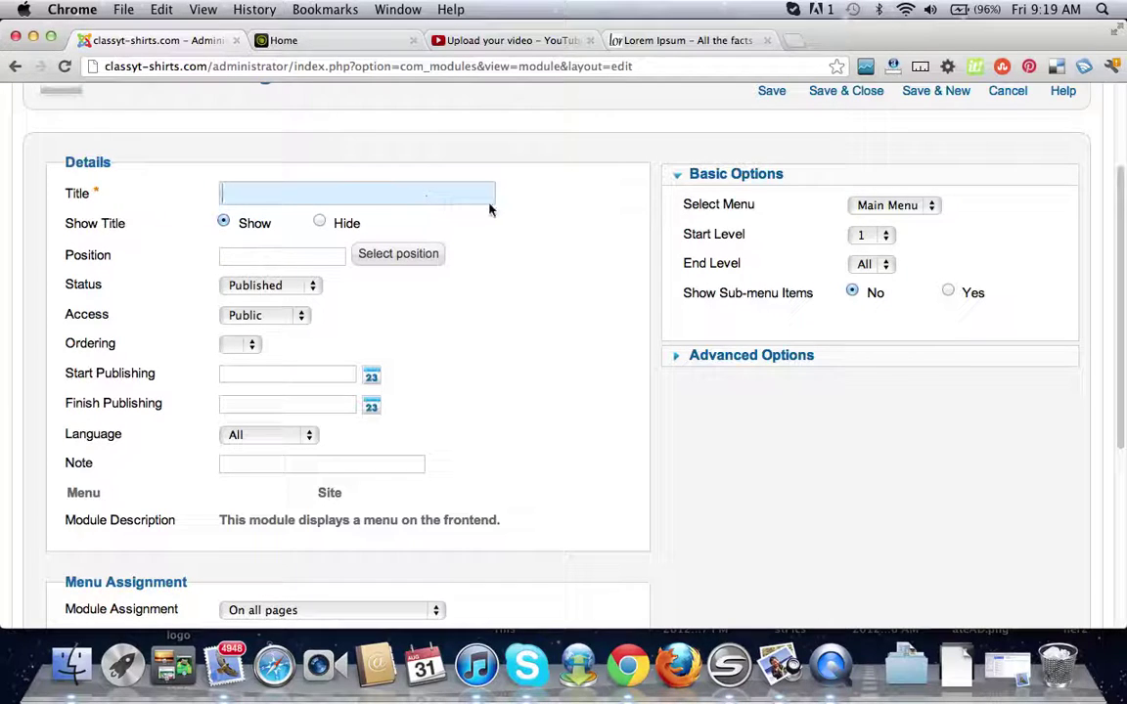
pyautogui.scroll(2, 495, 212)
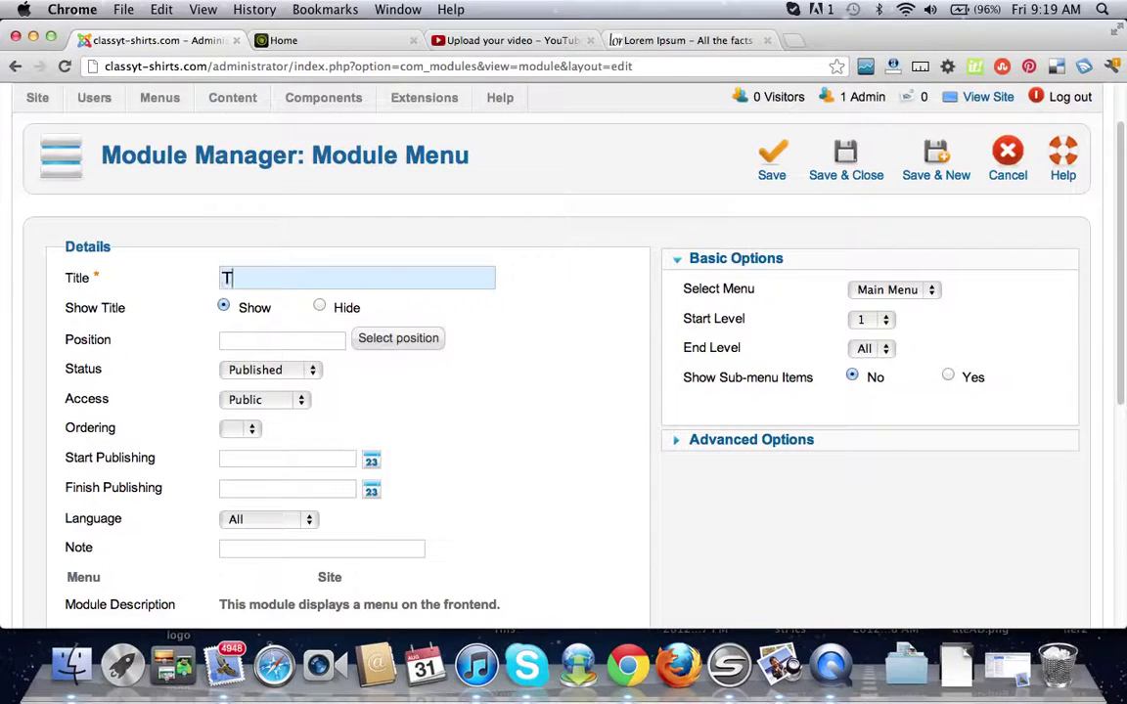
pyautogui.write('Top Menu Module')
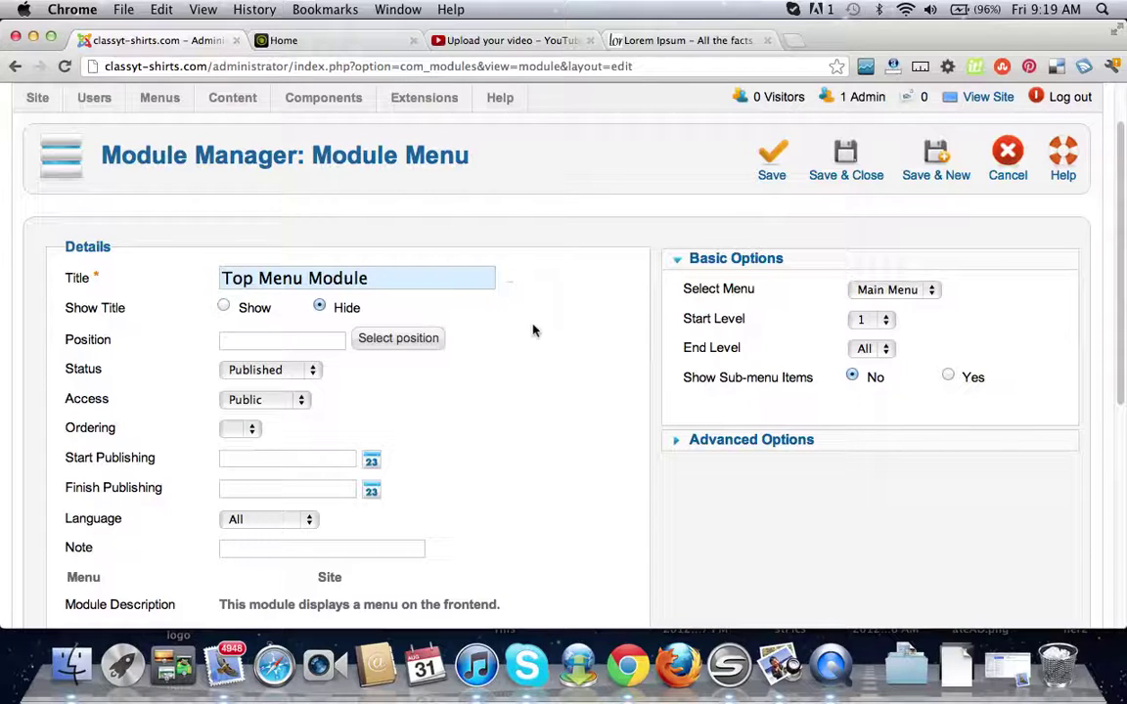
# Set the module to display Top Menu, keep it assigned on all pages, and save the module
pyautogui.click(891, 289)
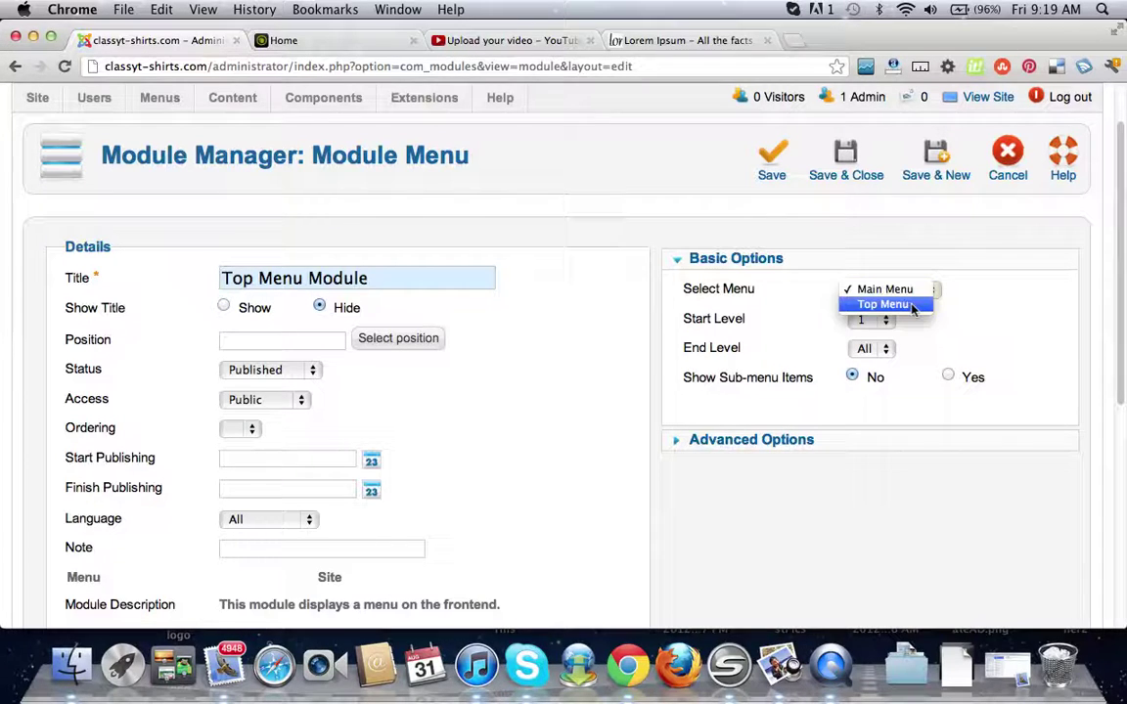
pyautogui.click(912, 305)
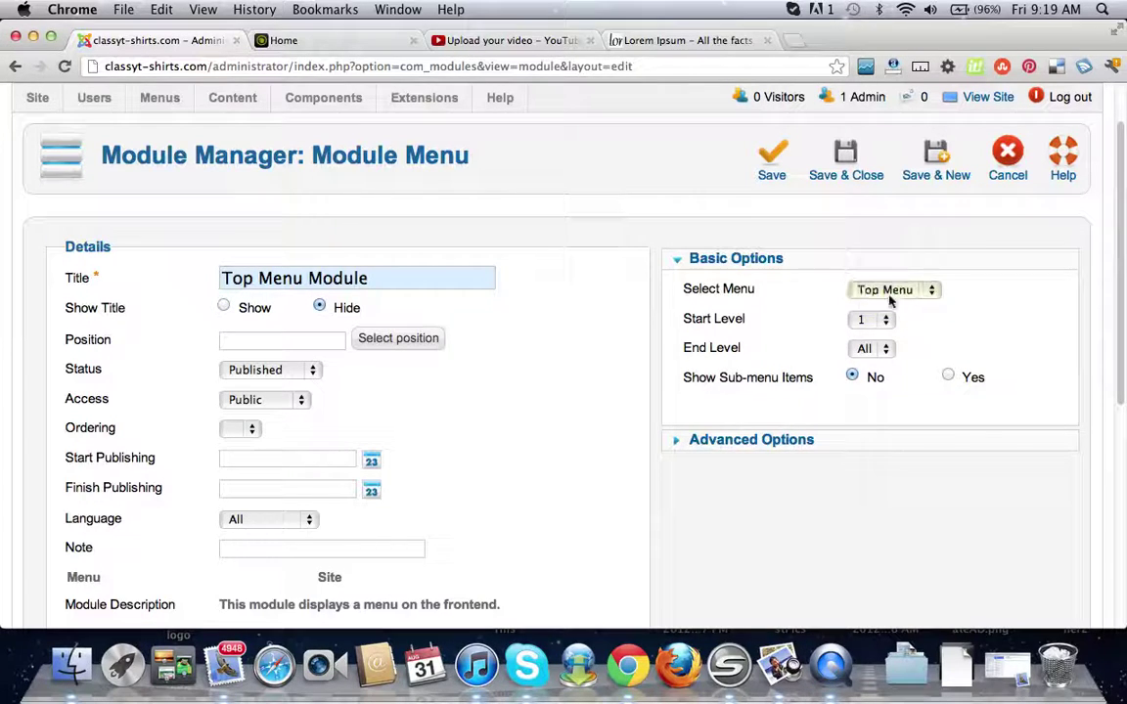
pyautogui.scroll(-7, 553, 270)
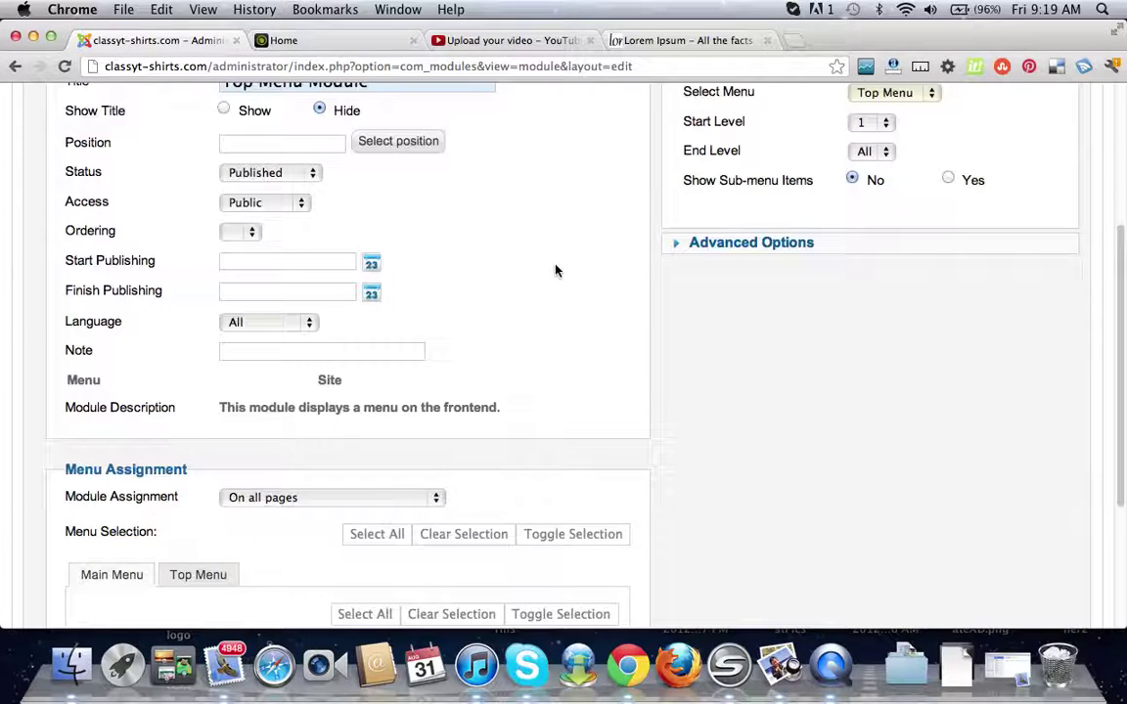
pyautogui.scroll(-2, 556, 271)
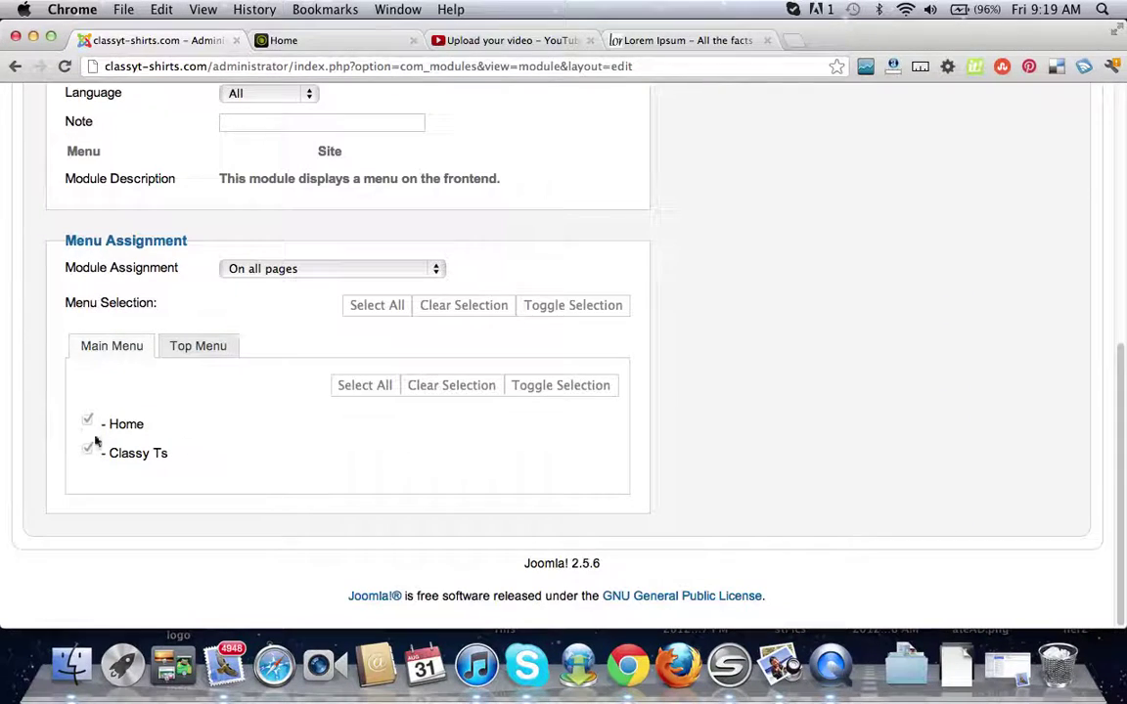
pyautogui.click(311, 265)
pyautogui.click(309, 264)
pyautogui.scroll(10, 661, 256)
pyautogui.click(771, 233)
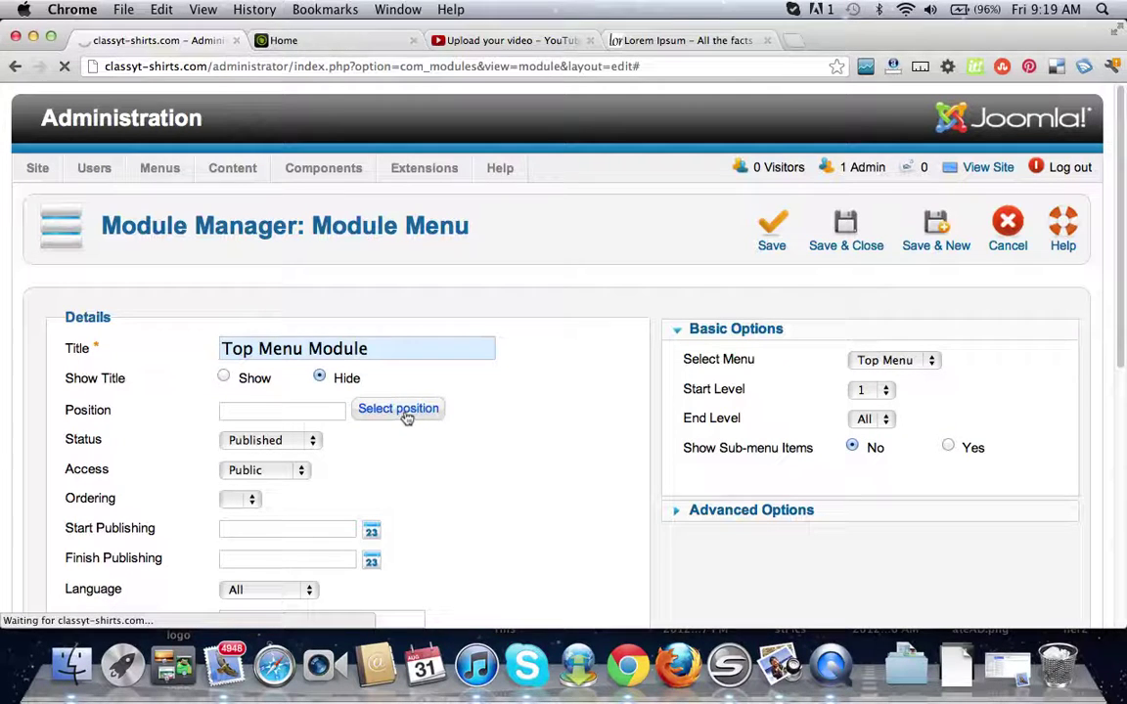
# Filter the available positions by the js_optimus template and assign the module to the menu position
pyautogui.scroll(-3, 525, 312)
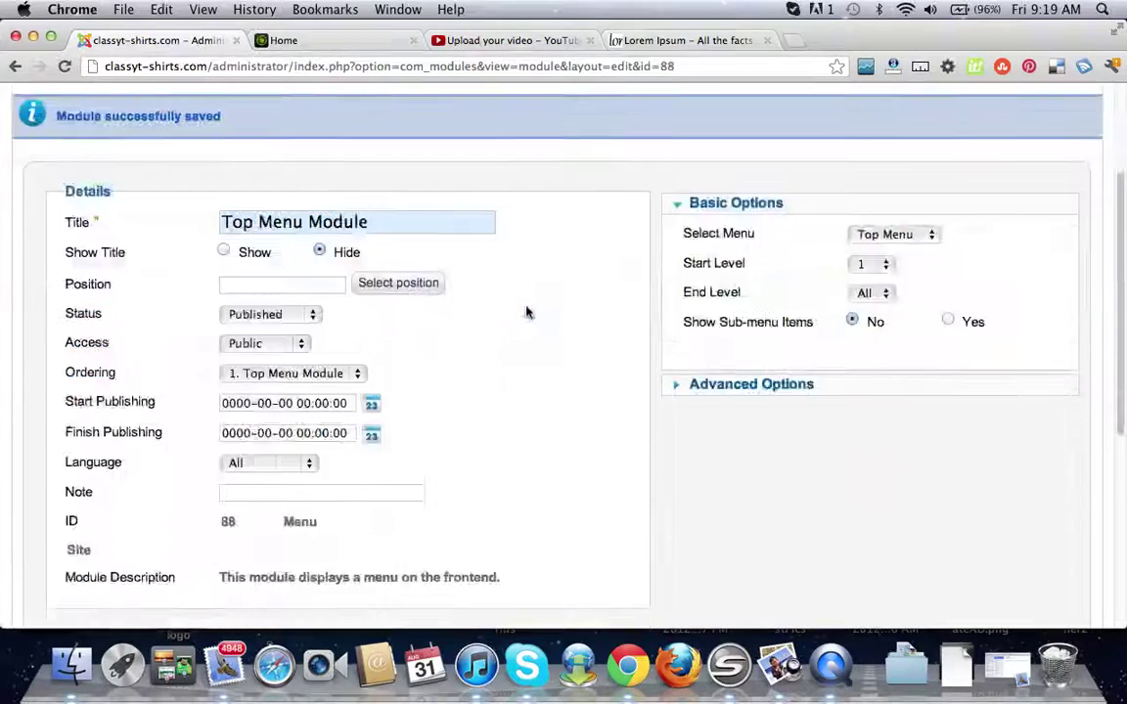
pyautogui.click(391, 286)
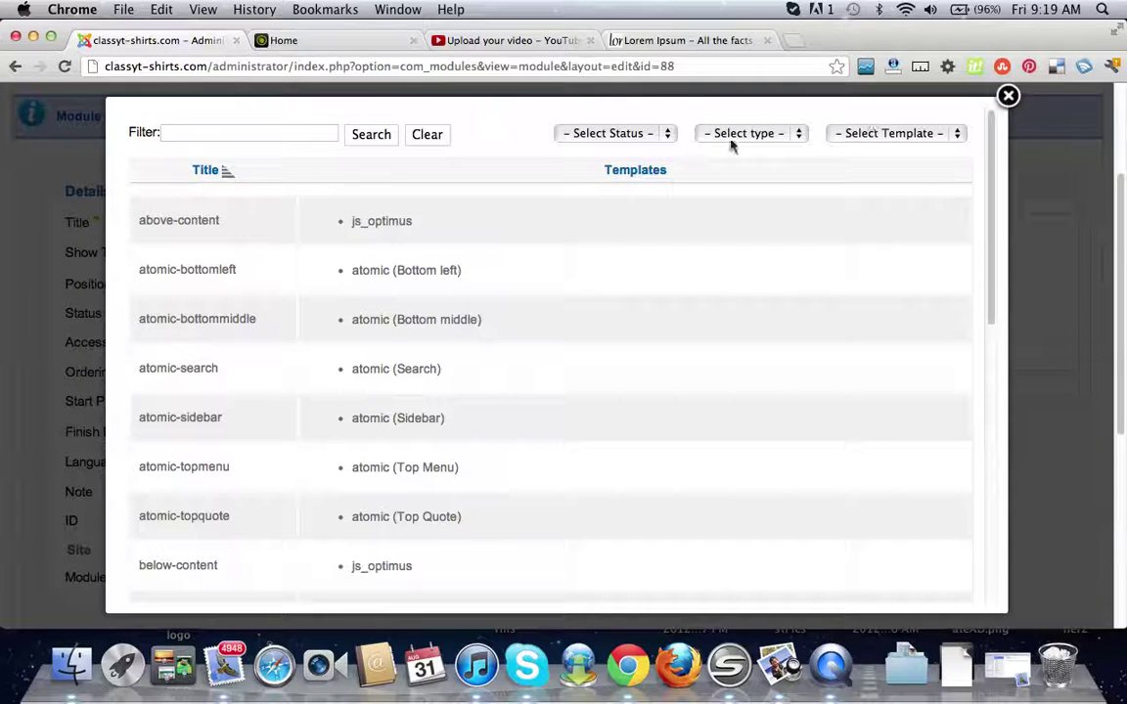
pyautogui.click(924, 139)
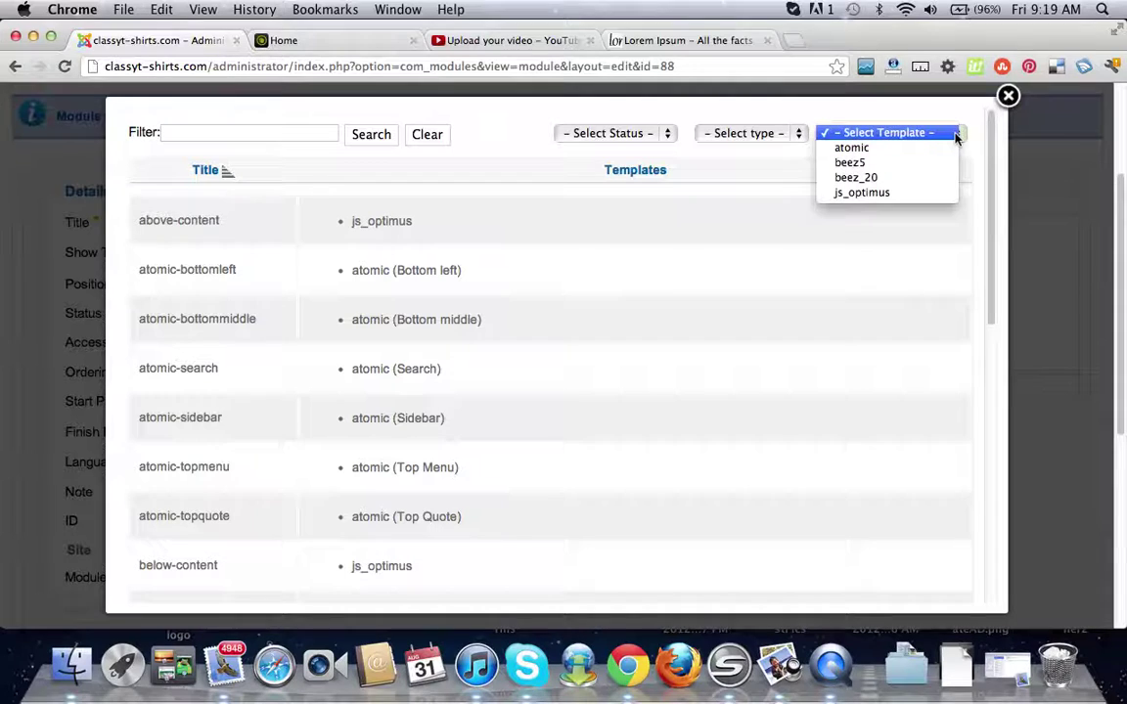
pyautogui.click(893, 194)
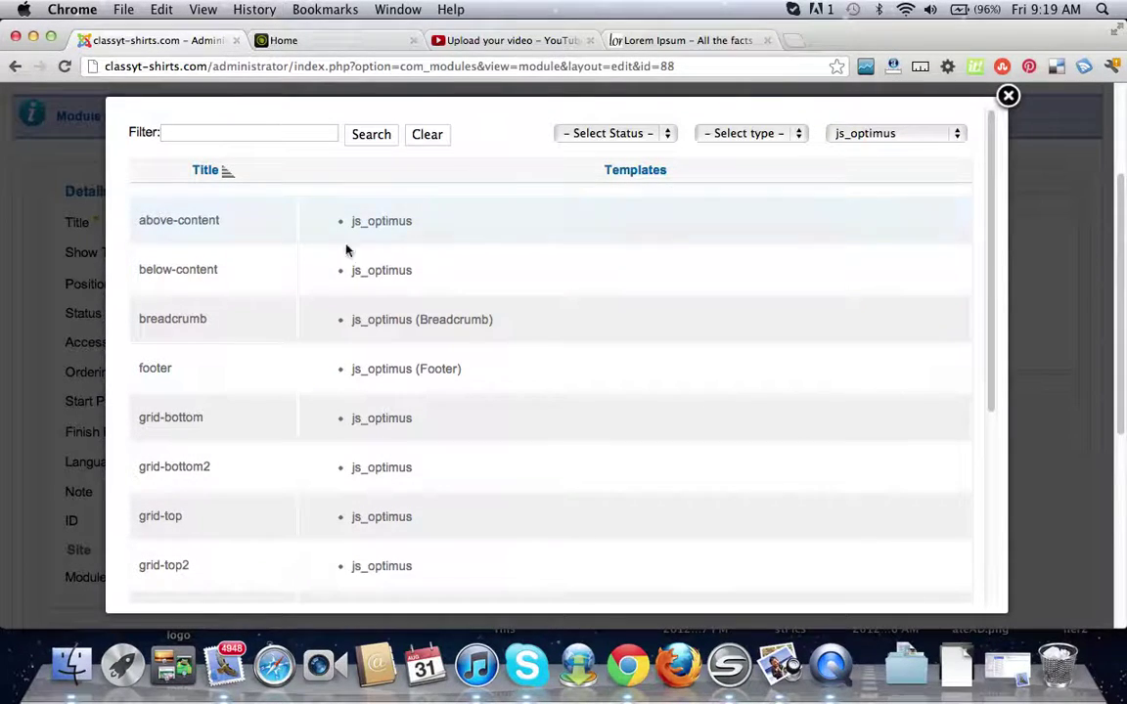
pyautogui.scroll(-2, 299, 254)
pyautogui.scroll(-5, 300, 254)
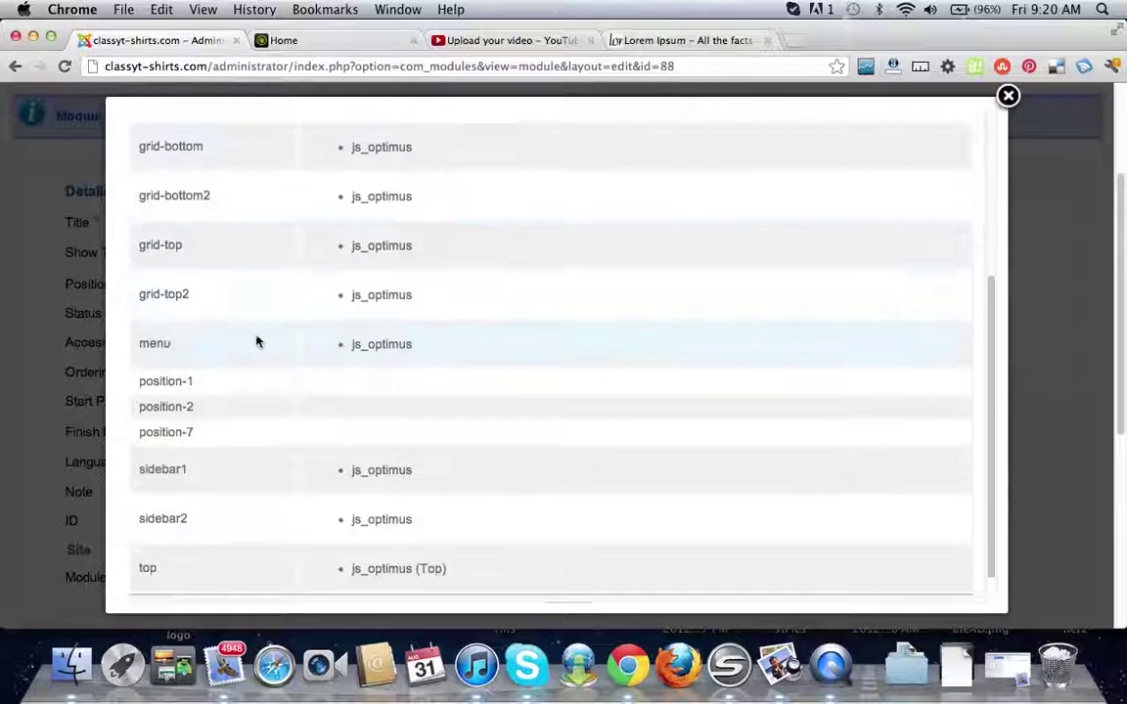
pyautogui.click(155, 345)
# Save the Top Menu Module and reload the site's public front page to check the menu
pyautogui.click(270, 41)
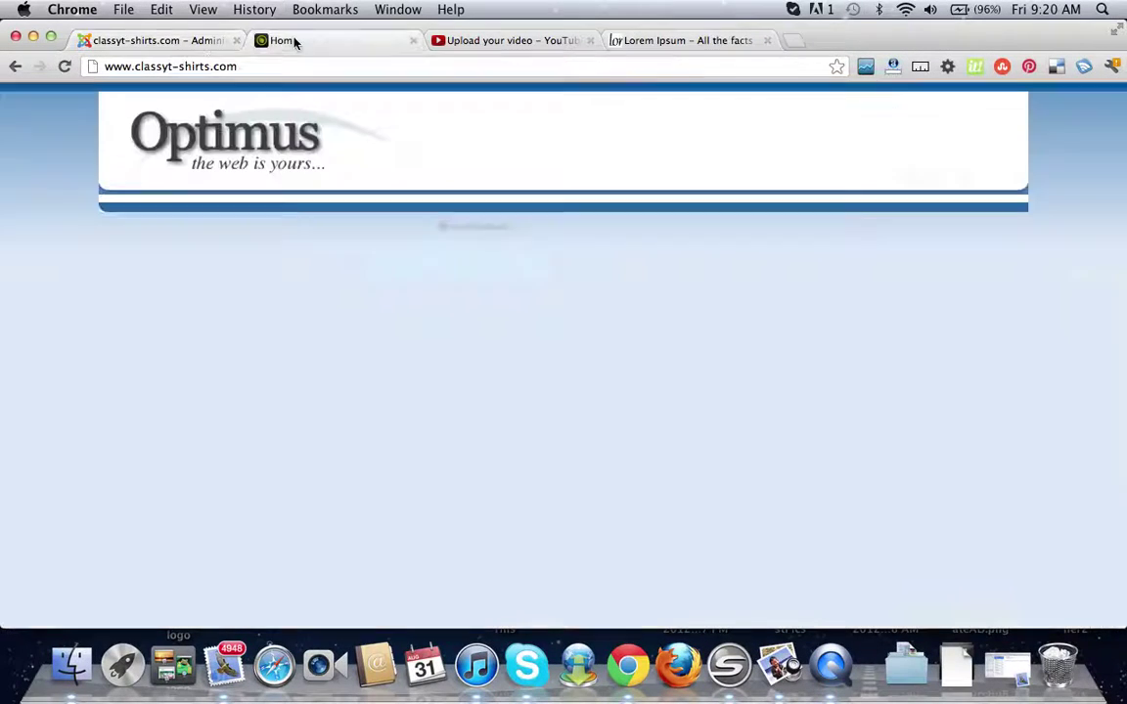
pyautogui.click(199, 45)
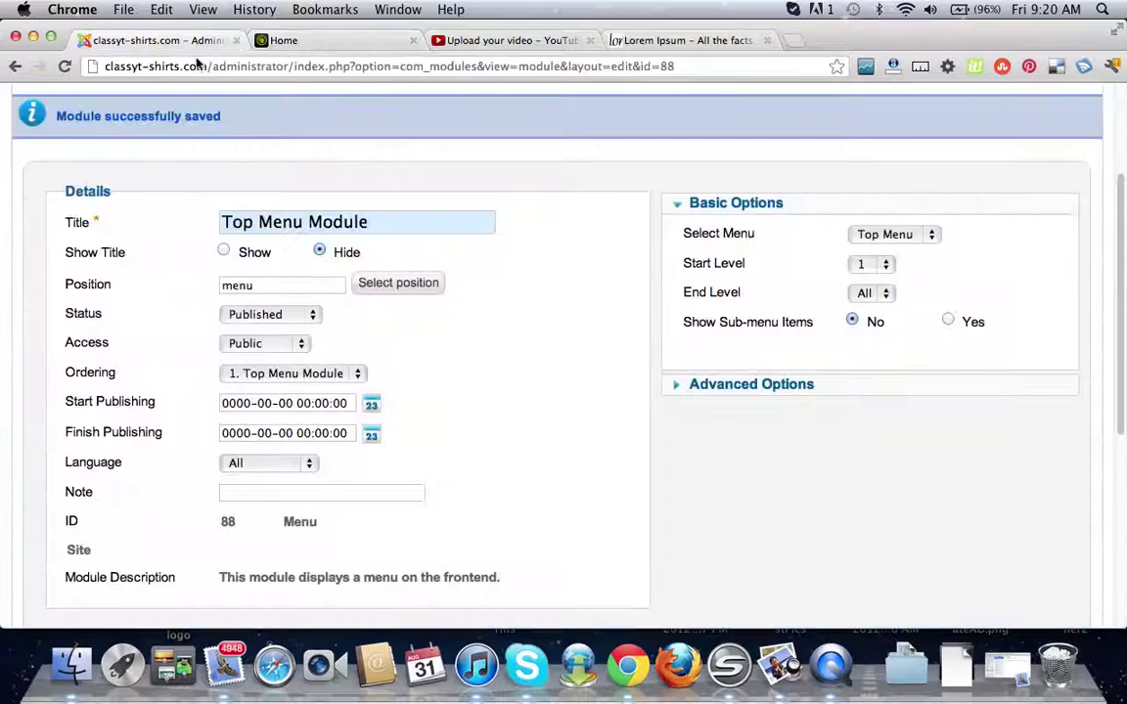
pyautogui.scroll(3, 516, 213)
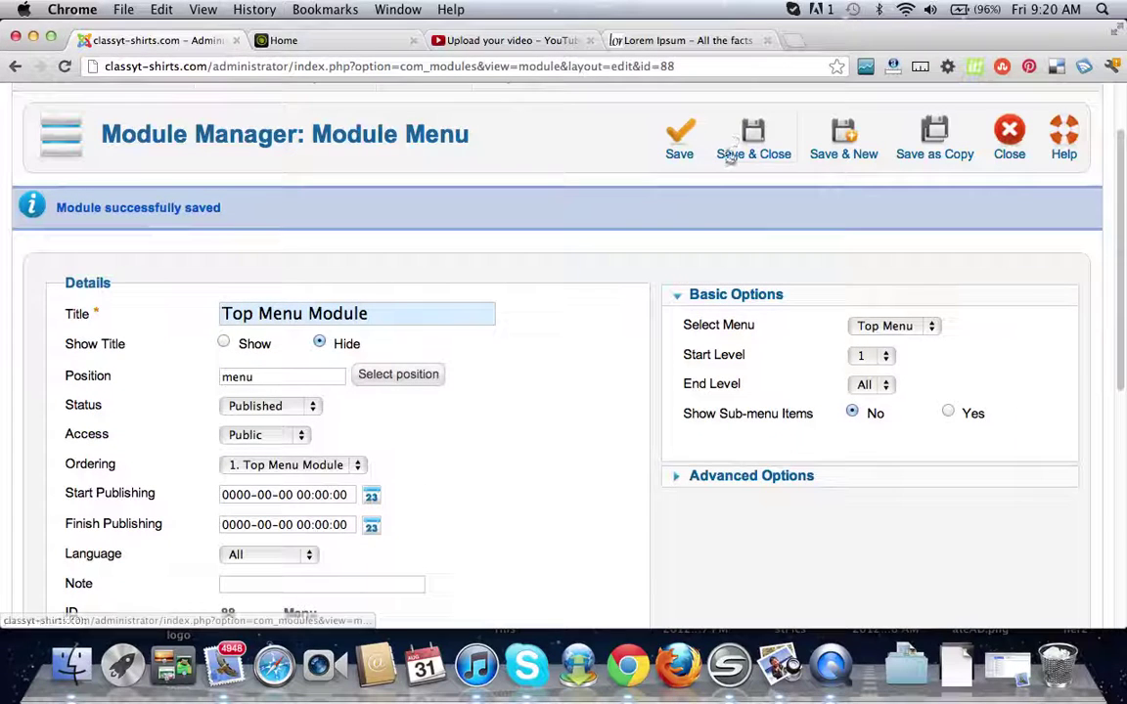
pyautogui.click(680, 145)
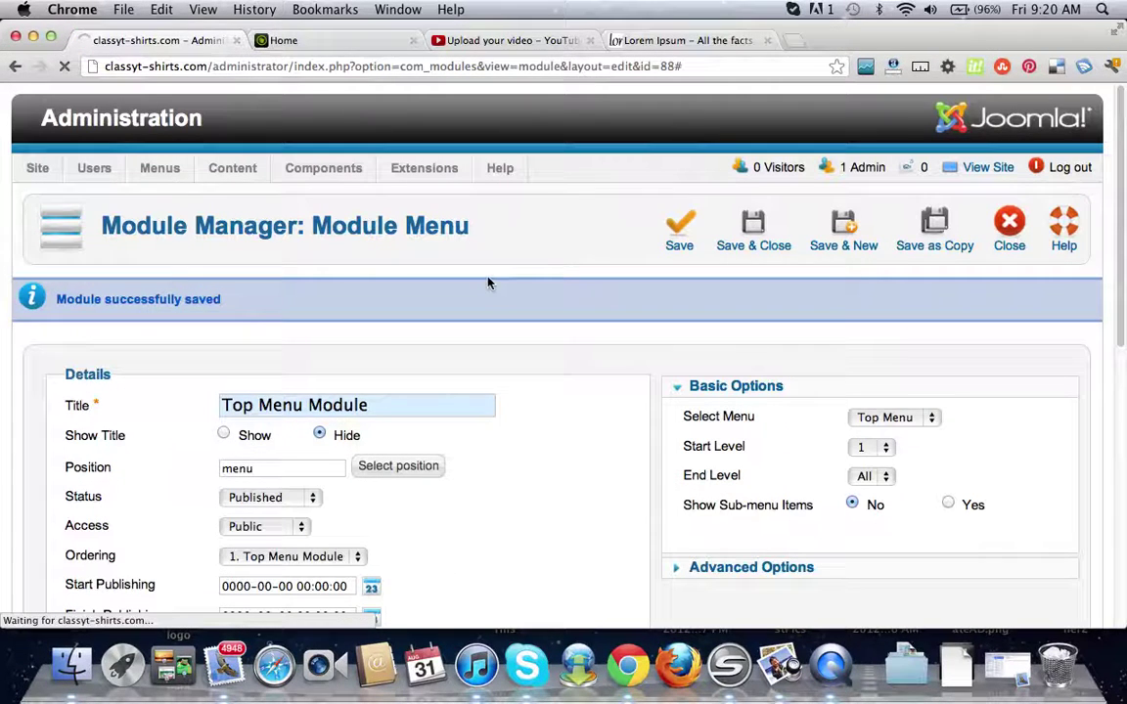
pyautogui.click(308, 42)
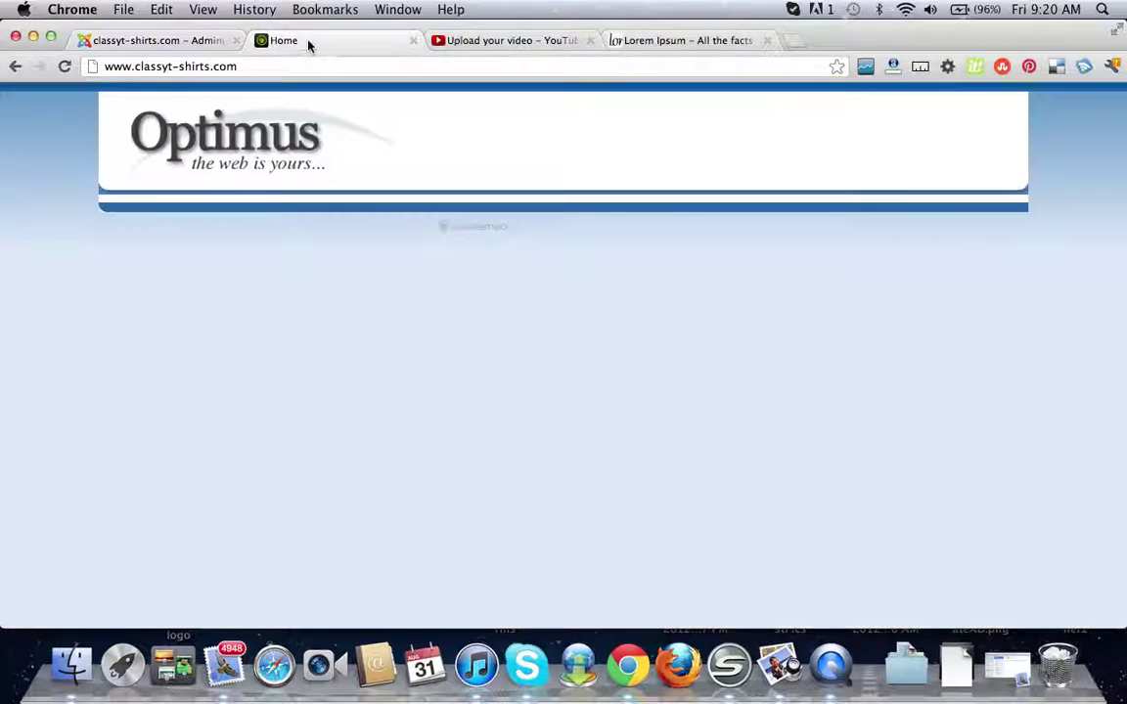
pyautogui.click(65, 67)
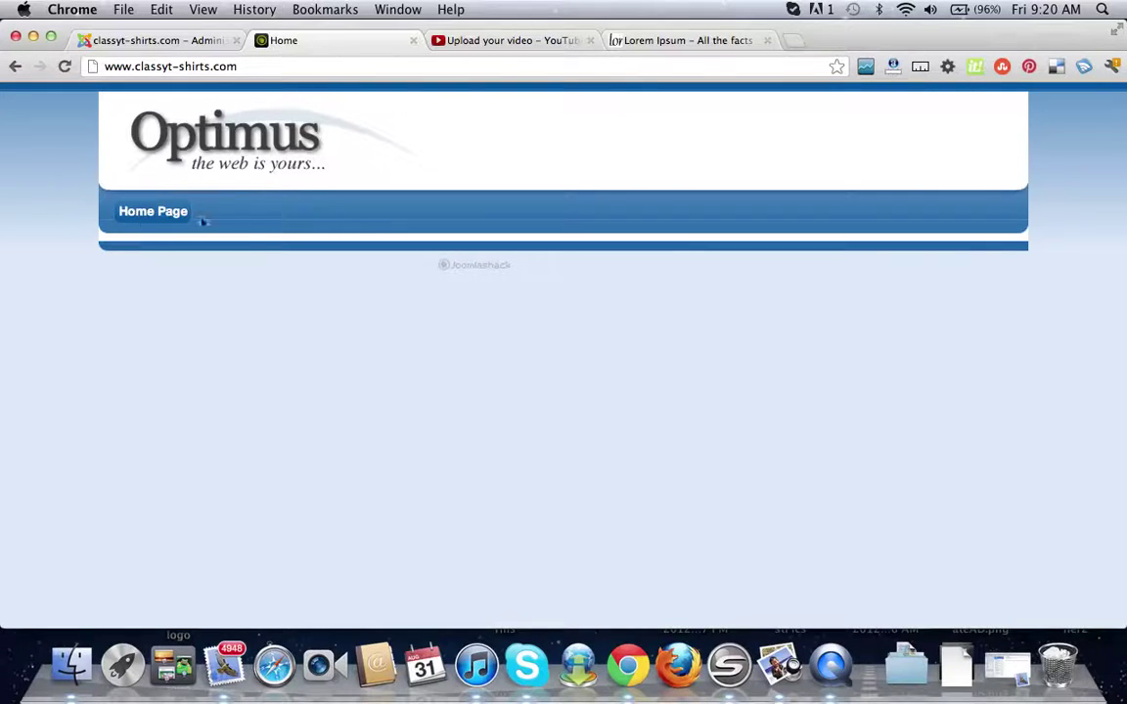
# Close the Top Menu Module in the administration site and open Top Menu's list of menu items
pyautogui.click(149, 41)
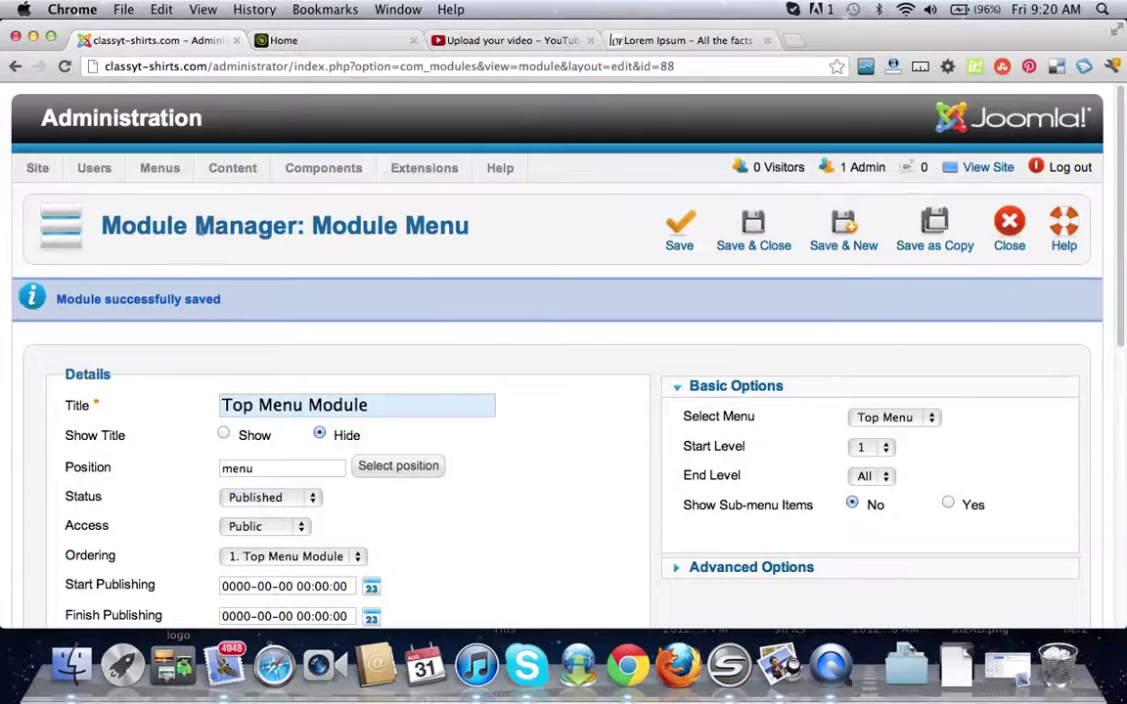
pyautogui.click(895, 201)
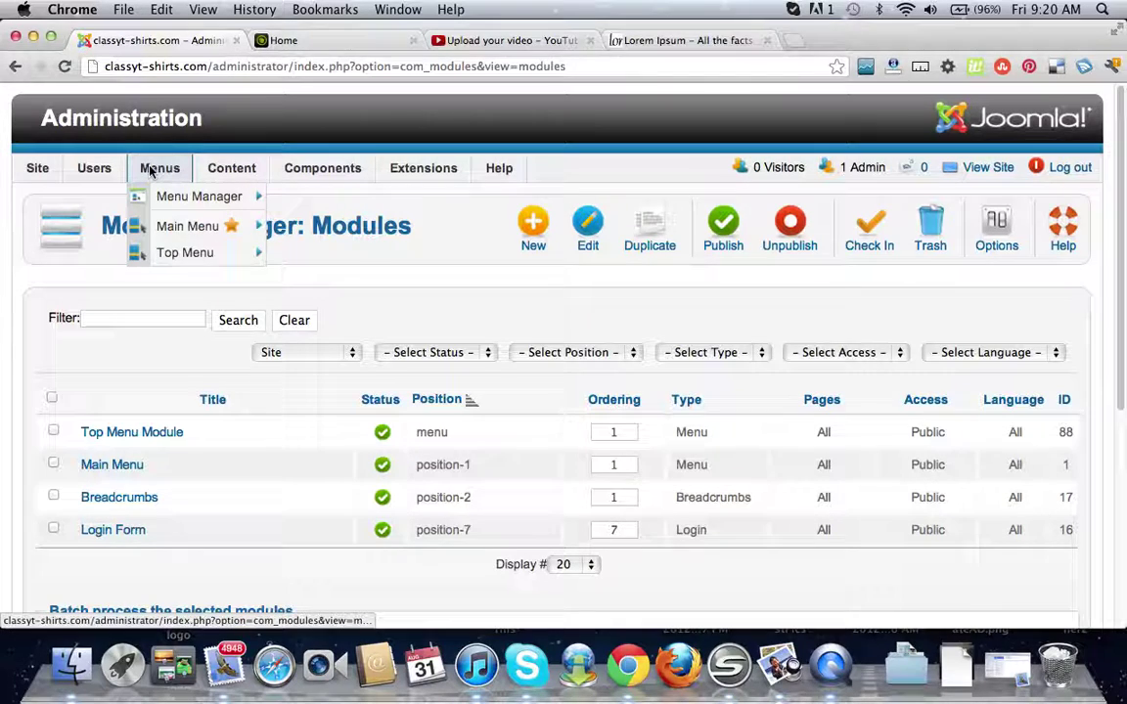
pyautogui.moveTo(447, 202)
pyautogui.scroll(-3, 460, 245)
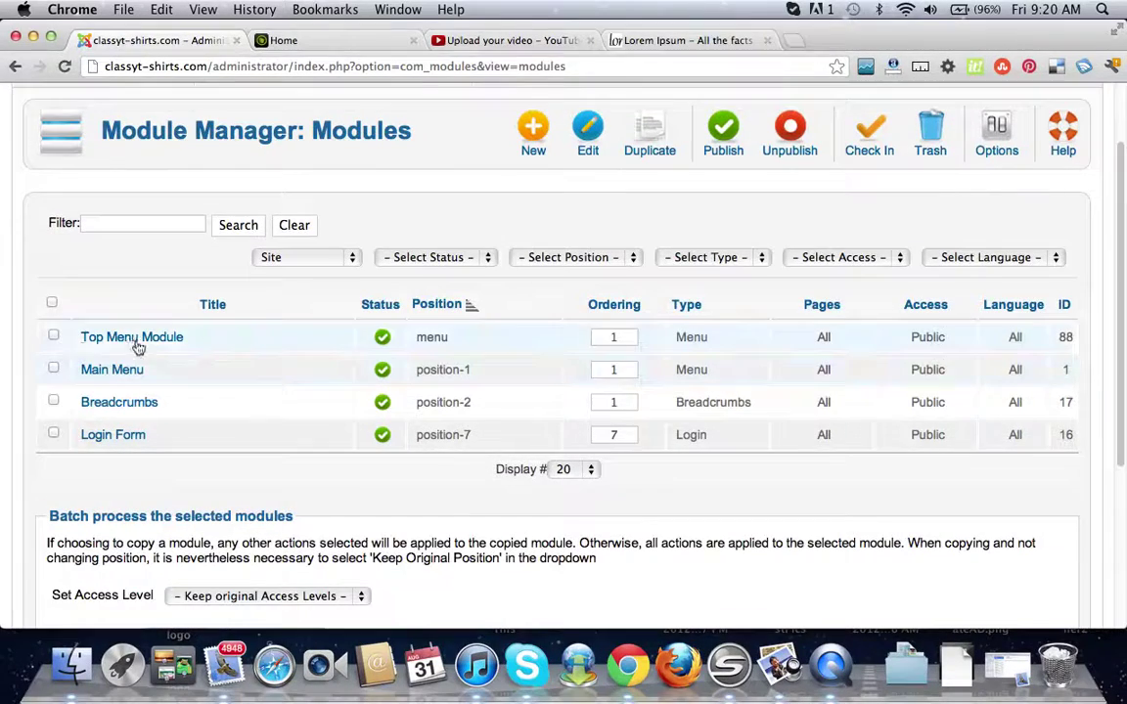
pyautogui.scroll(3, 255, 185)
pyautogui.moveTo(159, 168)
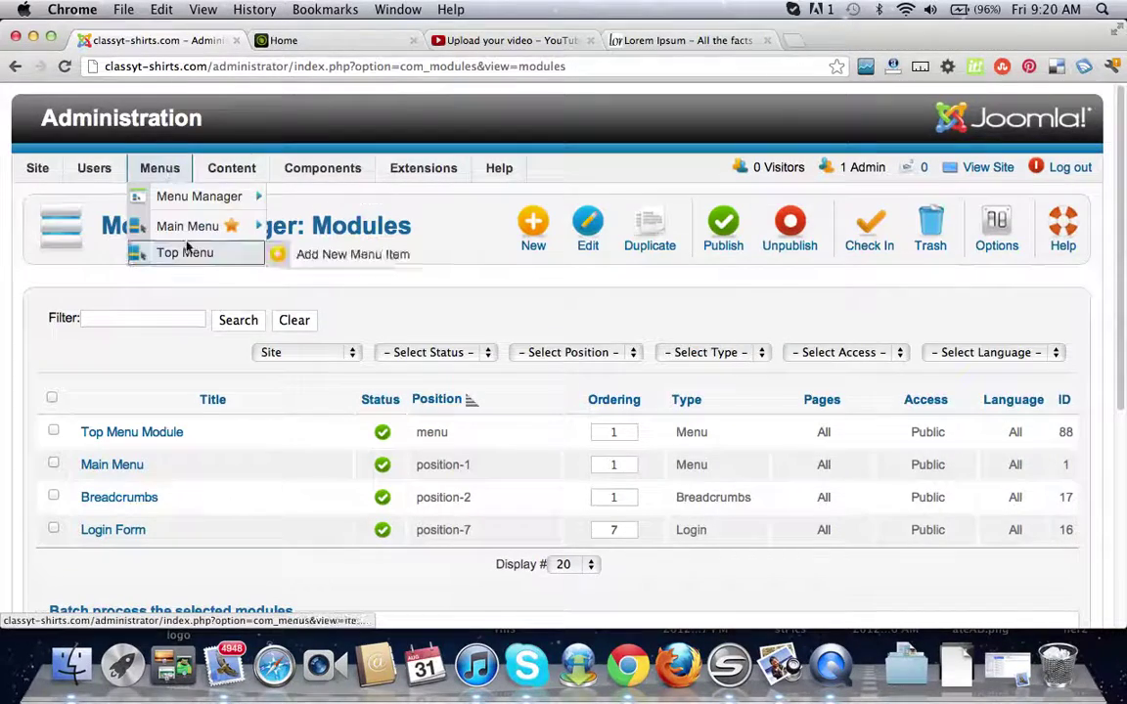
pyautogui.click(190, 254)
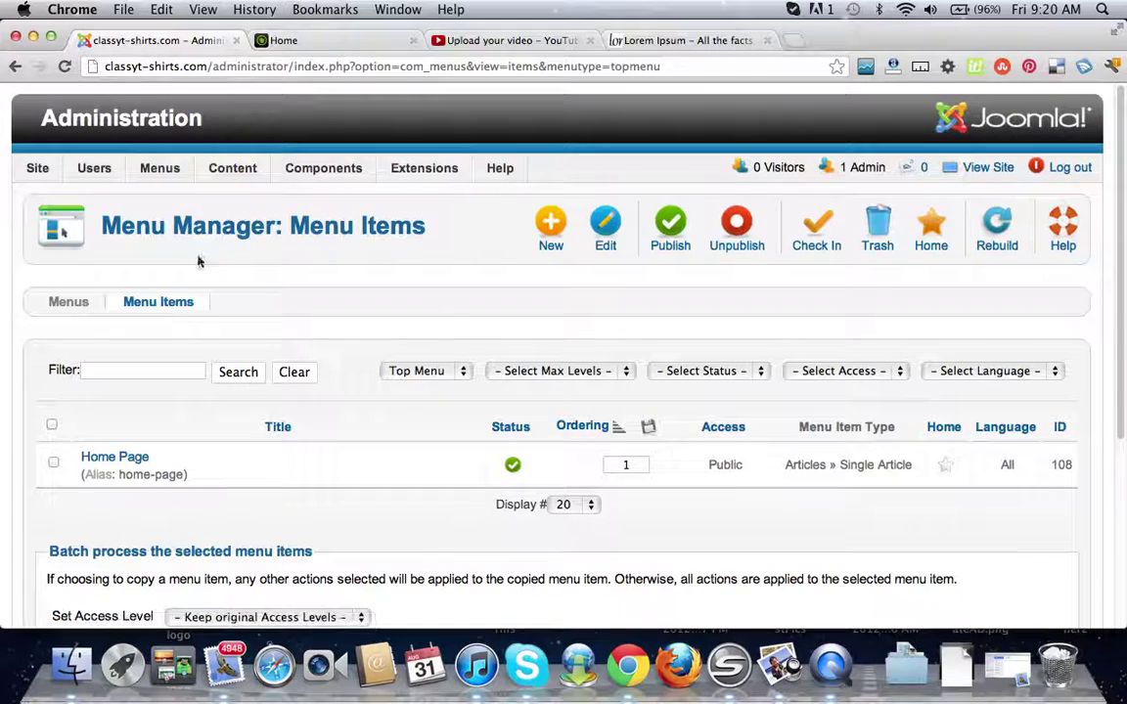
pyautogui.scroll(-3, 430, 323)
pyautogui.scroll(2, 403, 305)
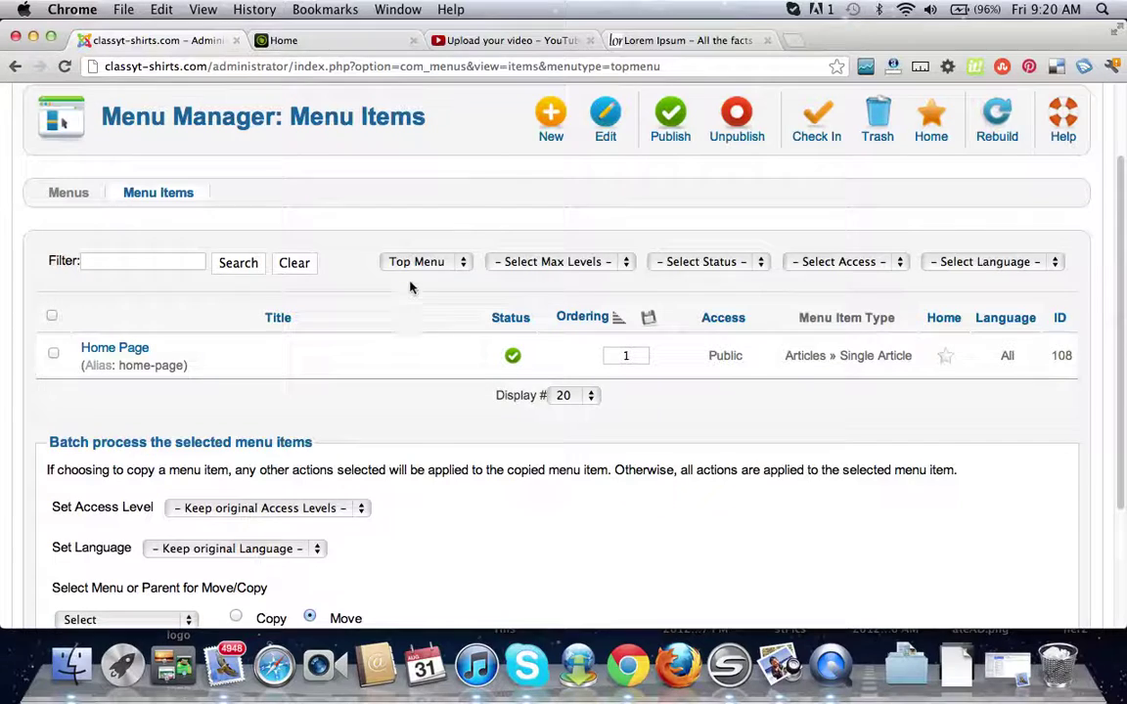
pyautogui.click(558, 117)
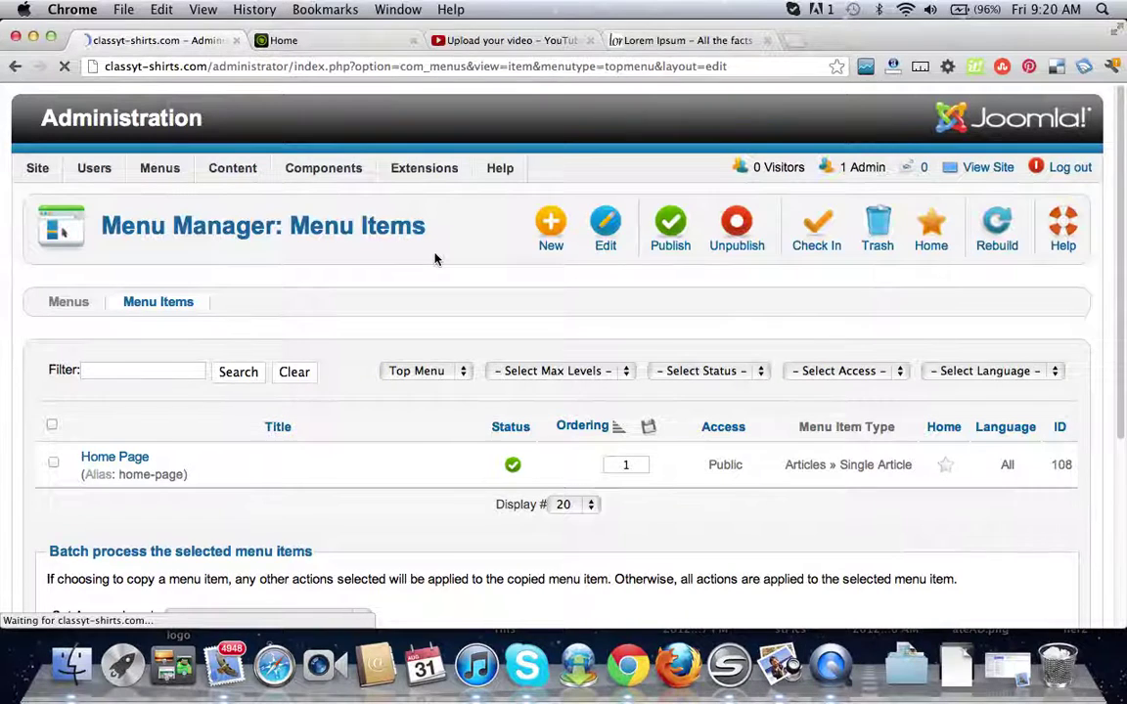
pyautogui.scroll(-3, 428, 252)
pyautogui.scroll(-1, 421, 247)
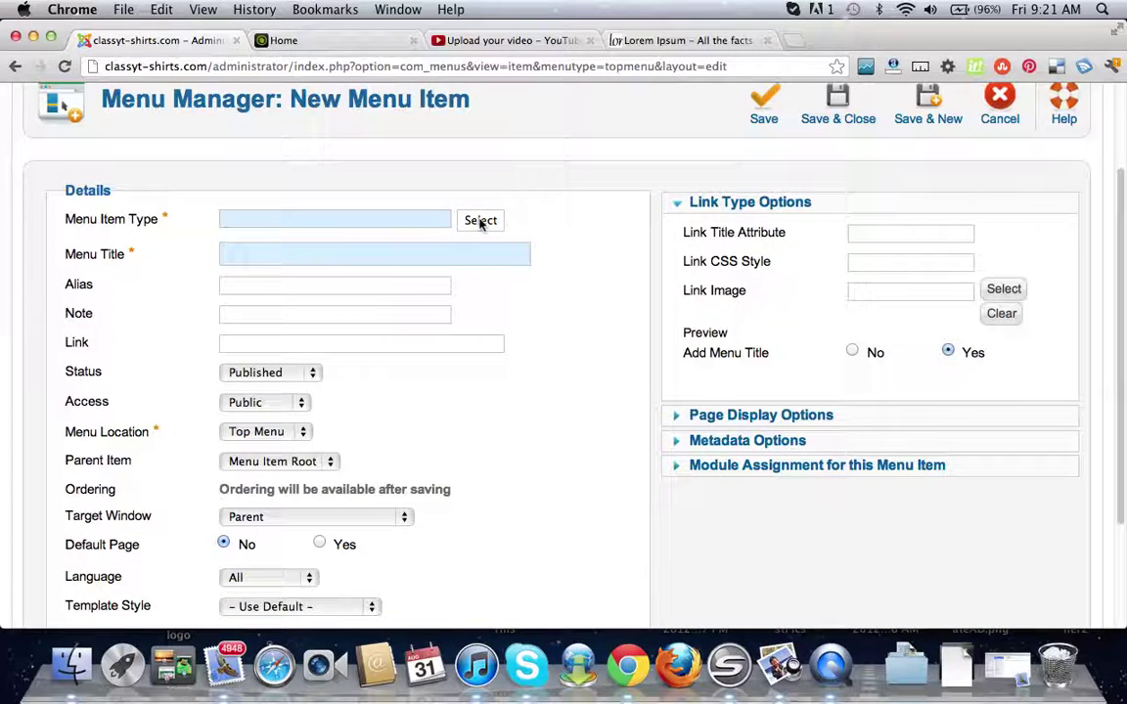
pyautogui.scroll(4, 543, 250)
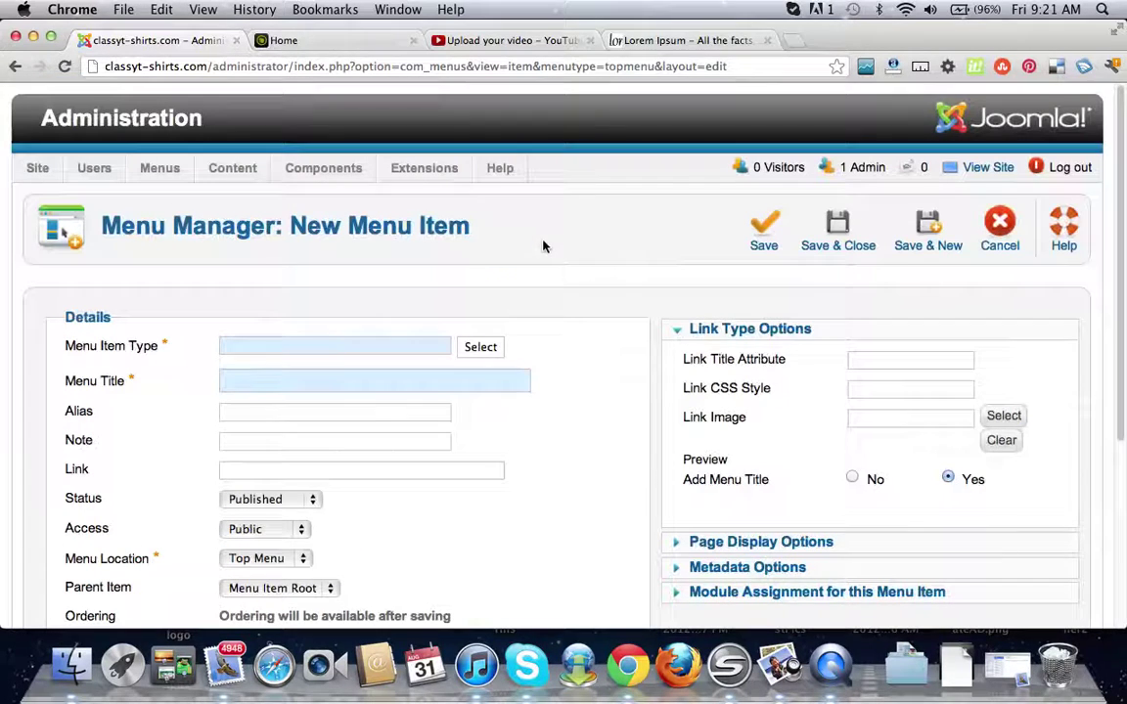
pyautogui.click(995, 232)
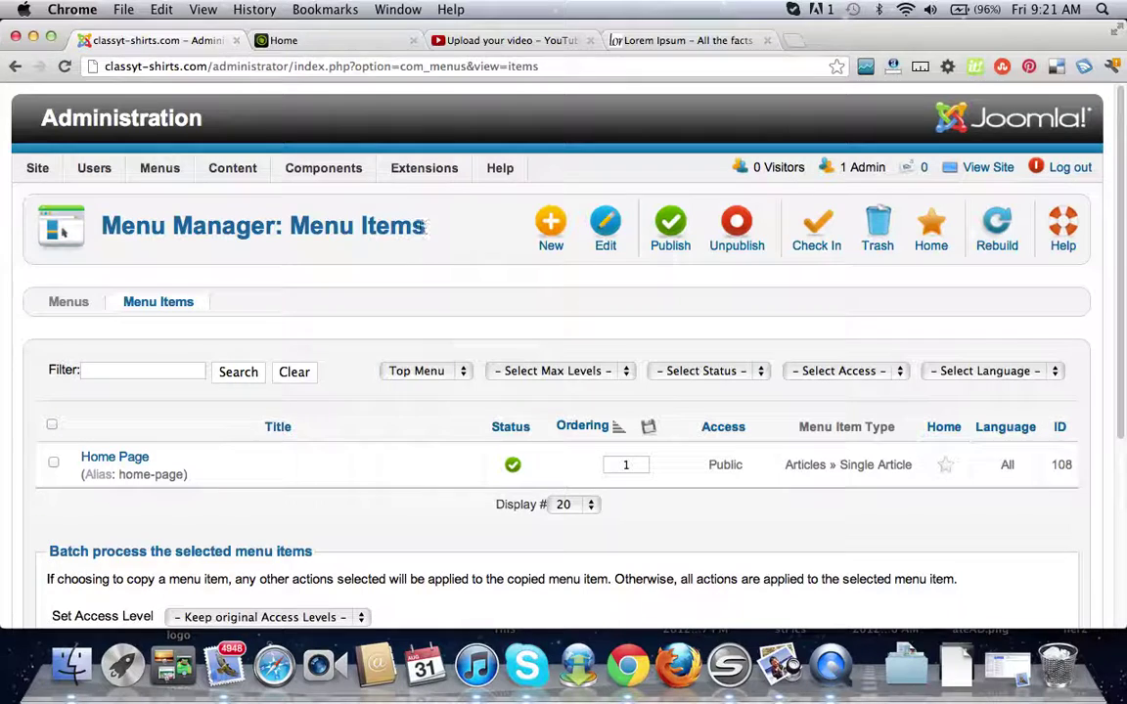
# Create a new article in the Article Manager and title it About Us
pyautogui.moveTo(290, 172)
pyautogui.moveTo(235, 166)
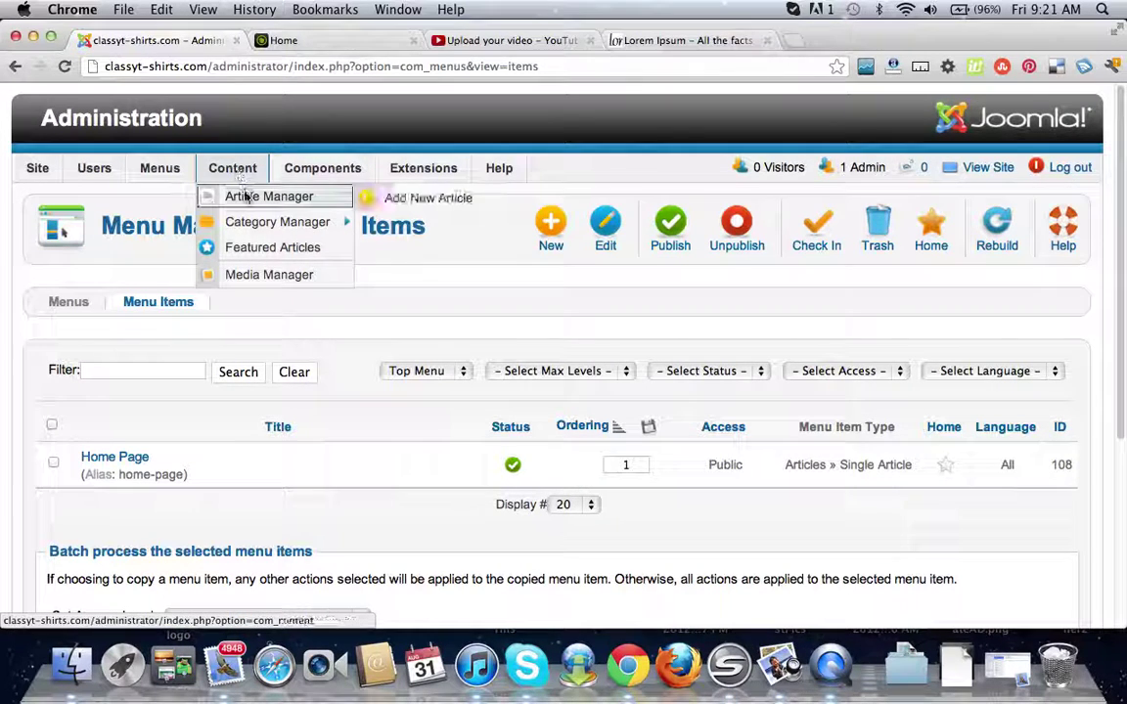
pyautogui.moveTo(244, 208)
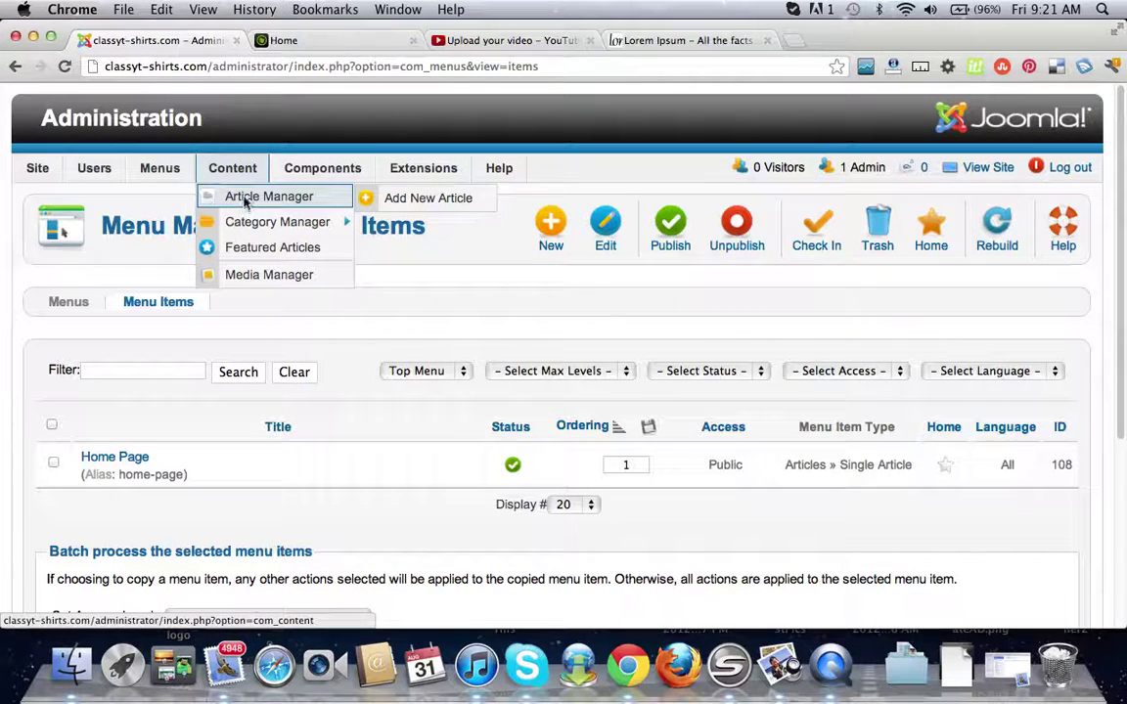
pyautogui.click(247, 198)
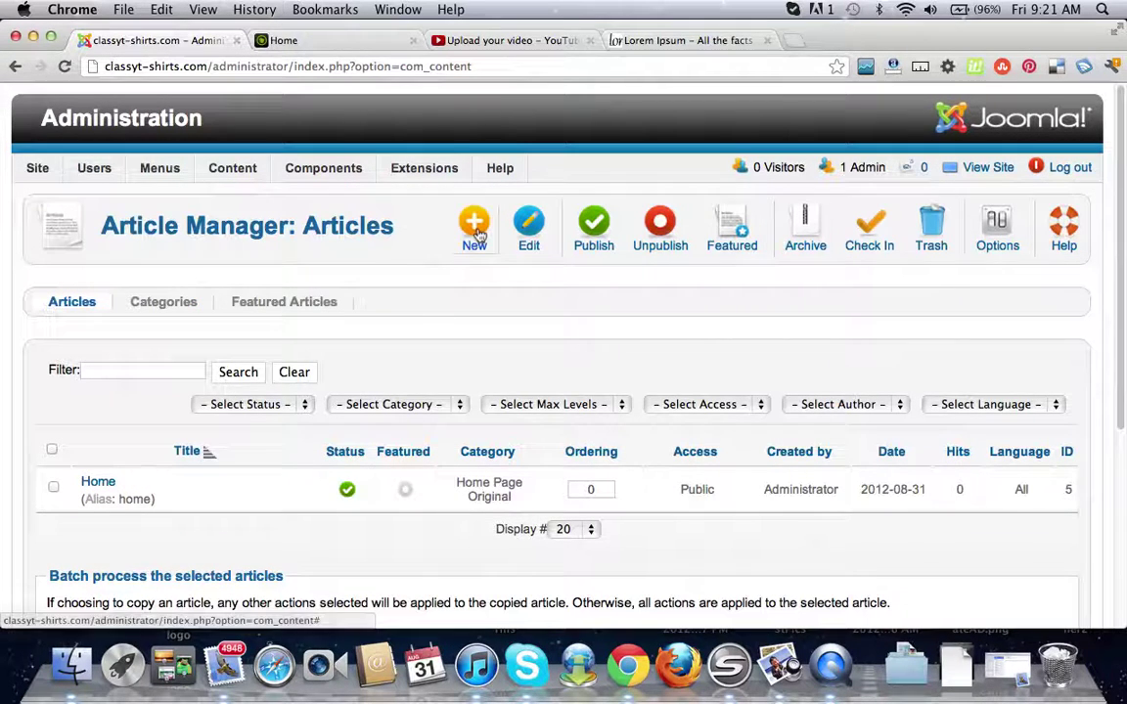
pyautogui.click(477, 231)
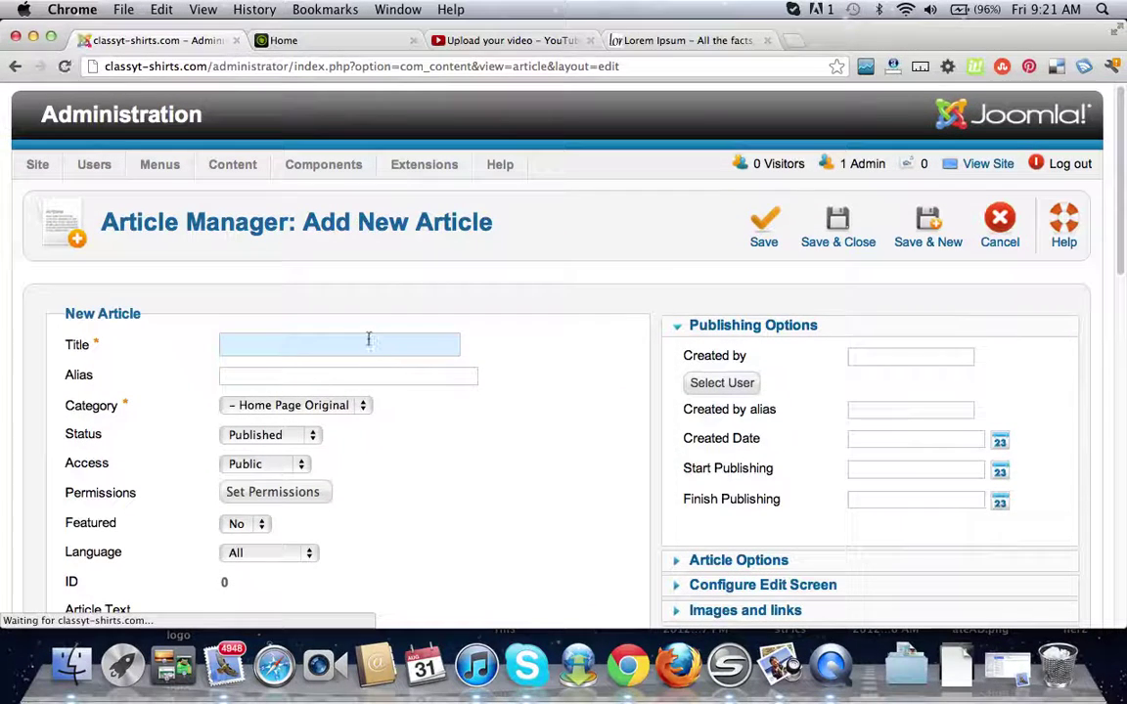
pyautogui.write('About ')
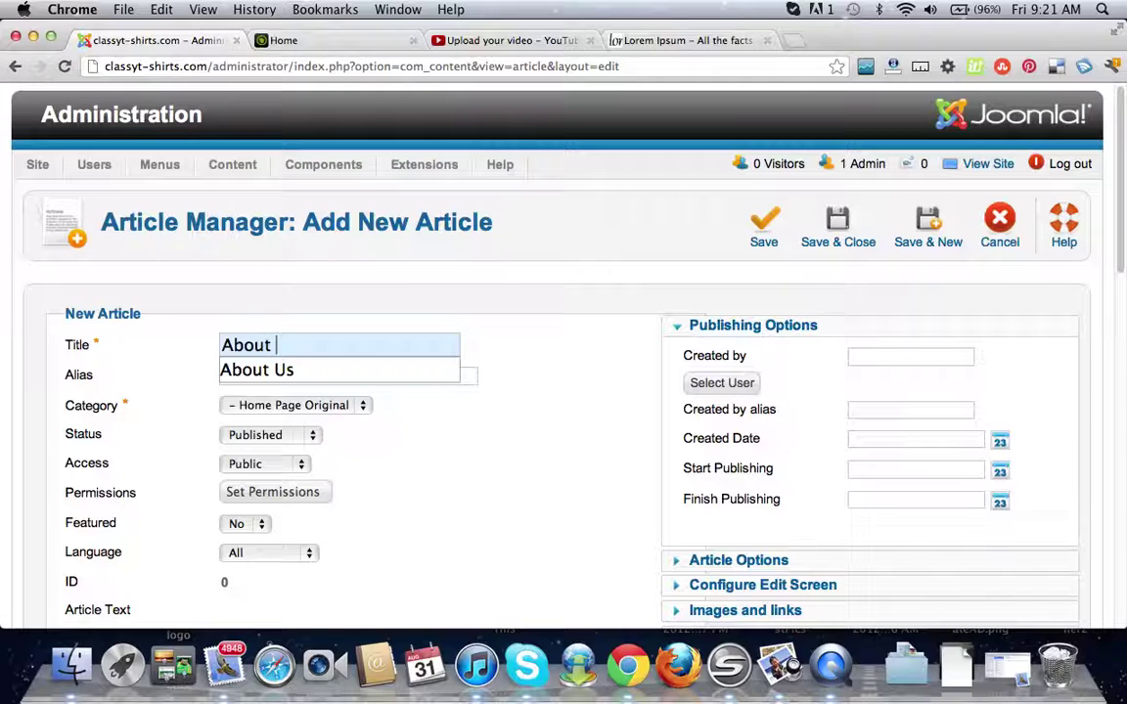
pyautogui.write('Us')
# Keep the Home Page Original category, fill the article text with the Lorem ipsum passage, then save and close the article
pyautogui.scroll(-1, 531, 318)
pyautogui.scroll(-5, 531, 318)
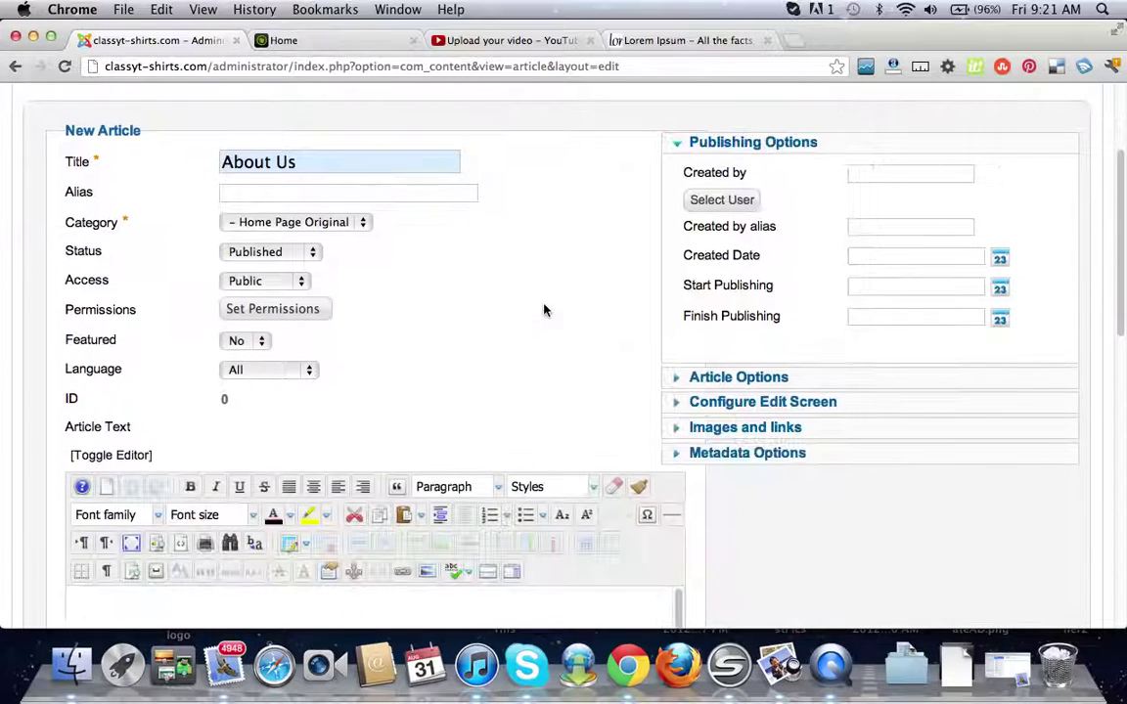
pyautogui.click(319, 224)
pyautogui.click(319, 223)
pyautogui.scroll(-6, 445, 394)
pyautogui.click(425, 434)
pyautogui.write('"Lorem ipsum dolor sit amet, consectetur adipisicing elit, sed do eiusmod tempor incididunt ut labore et dolore magna aliqua. Ut enim ad minim veniam, quis nostrud exercitation ullamco laboris nisi ut aliquip ex ea commodo consequat. Duis aute irure dolor in reprehenderit in voluptate velit esse cillum dolore eu fugiat nulla pariatur. Excepteur sint occaecat cupidatat non proident, sunt in culpa qui officia deserunt mollit anim id est laborum."')
pyautogui.scroll(8, 685, 294)
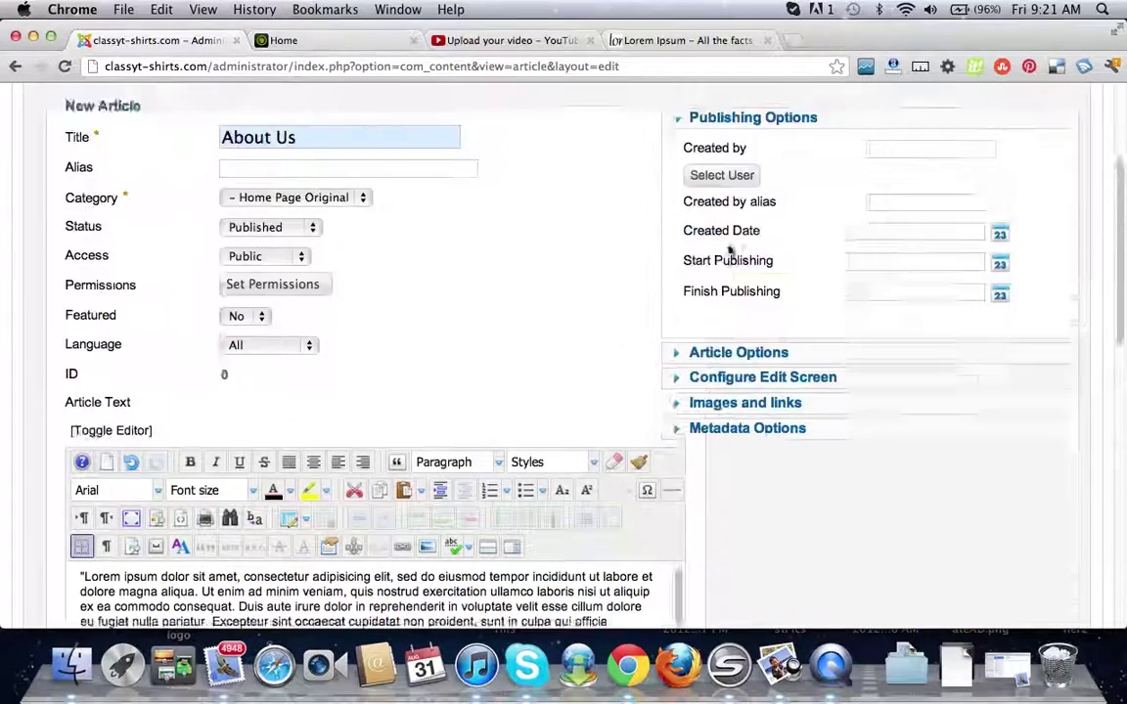
pyautogui.click(764, 230)
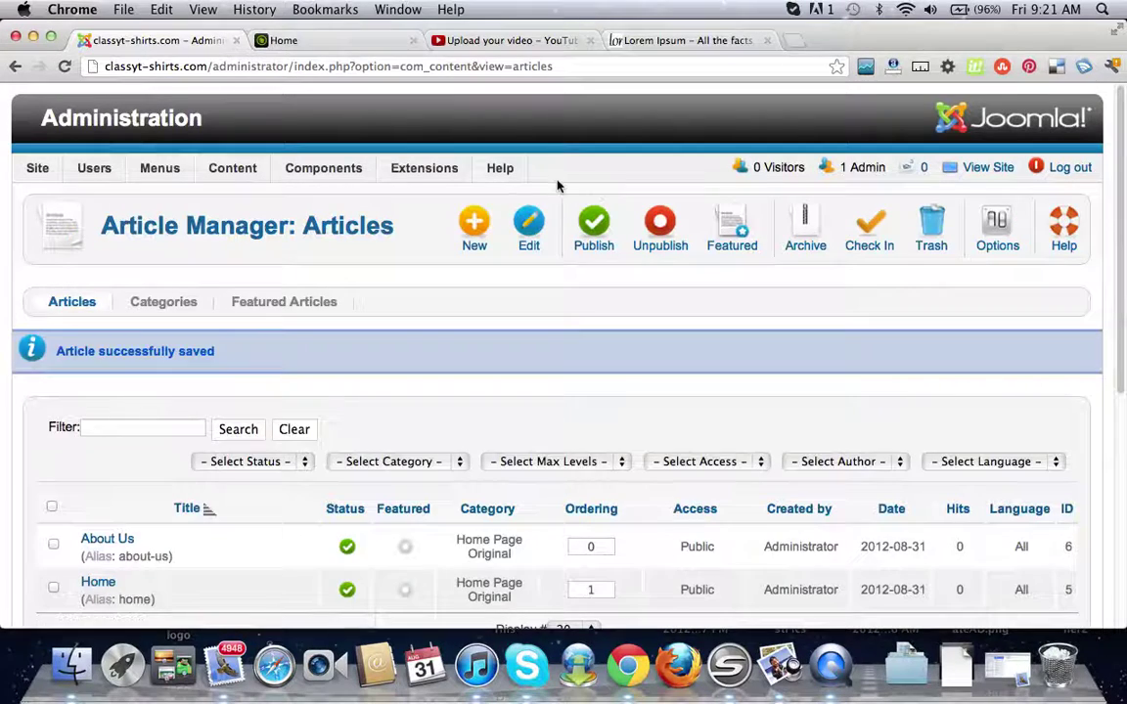
pyautogui.scroll(-3, 519, 186)
pyautogui.scroll(3, 327, 244)
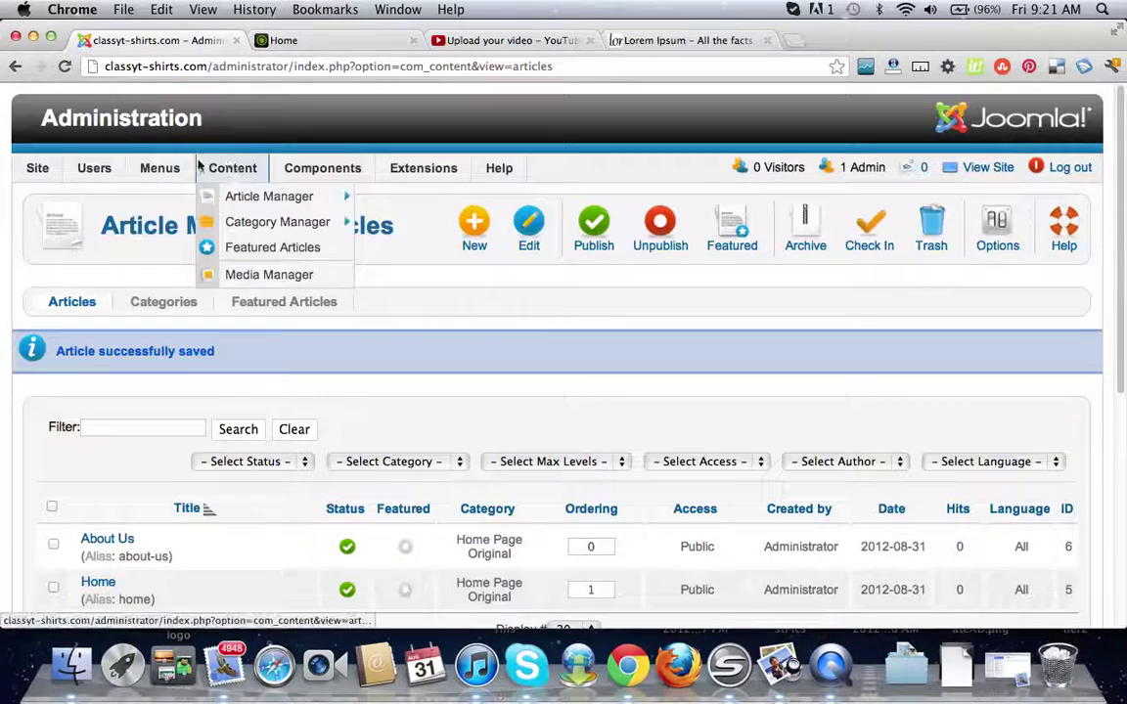
# Create a new menu item in Top Menu and title it About Us
pyautogui.moveTo(159, 168)
pyautogui.click(186, 255)
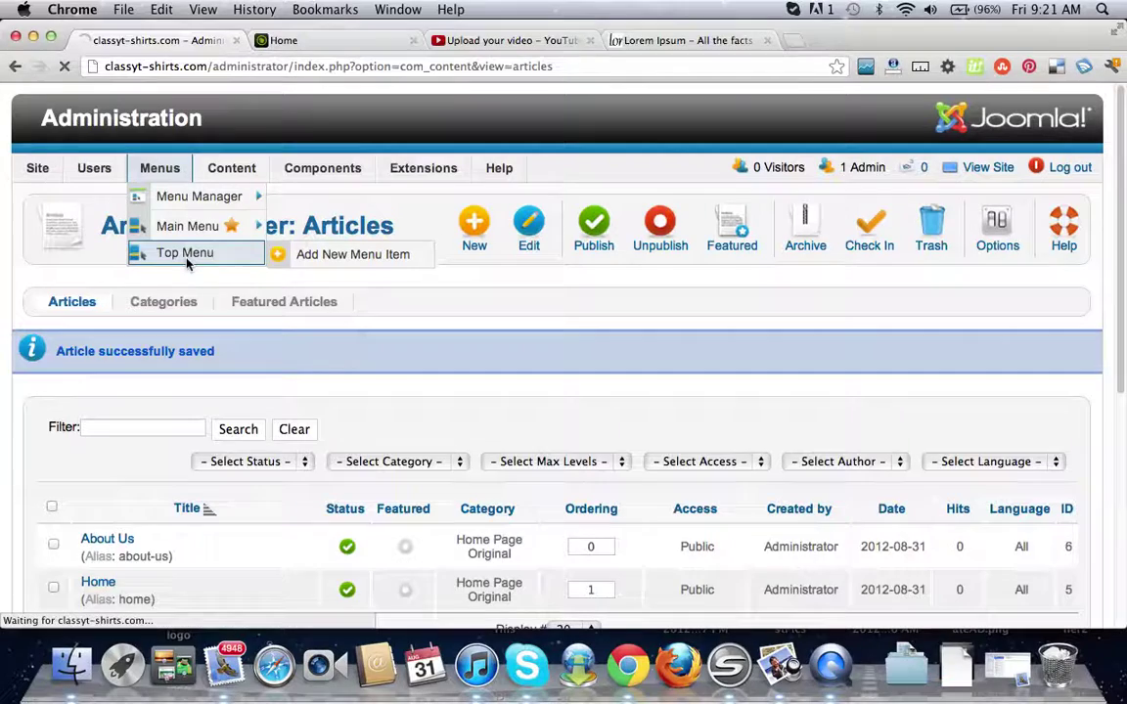
pyautogui.scroll(-1, 330, 261)
pyautogui.scroll(-2, 331, 262)
pyautogui.click(544, 123)
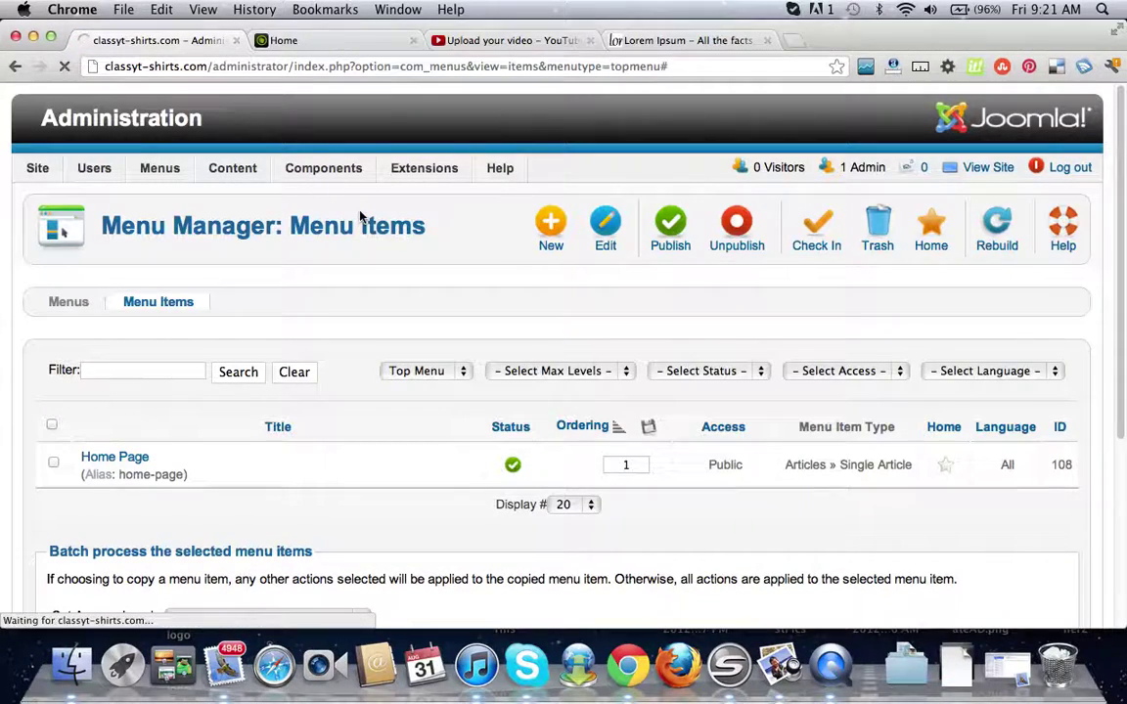
pyautogui.scroll(-4, 391, 284)
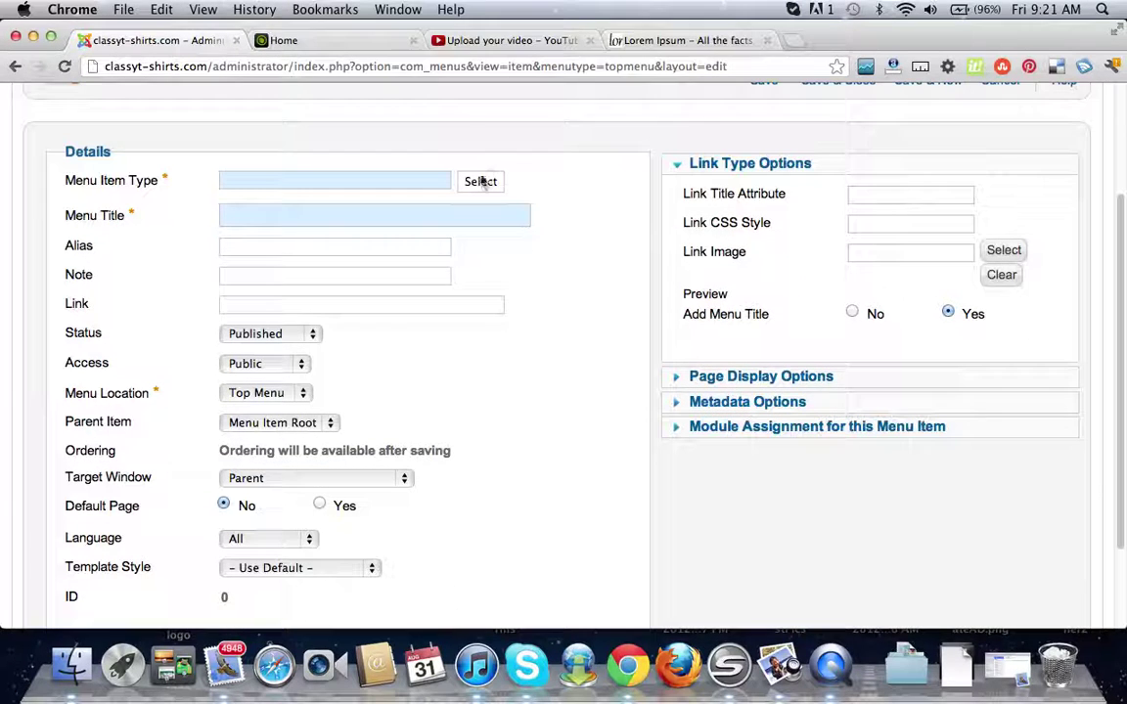
pyautogui.click(418, 219)
pyautogui.write('About ')
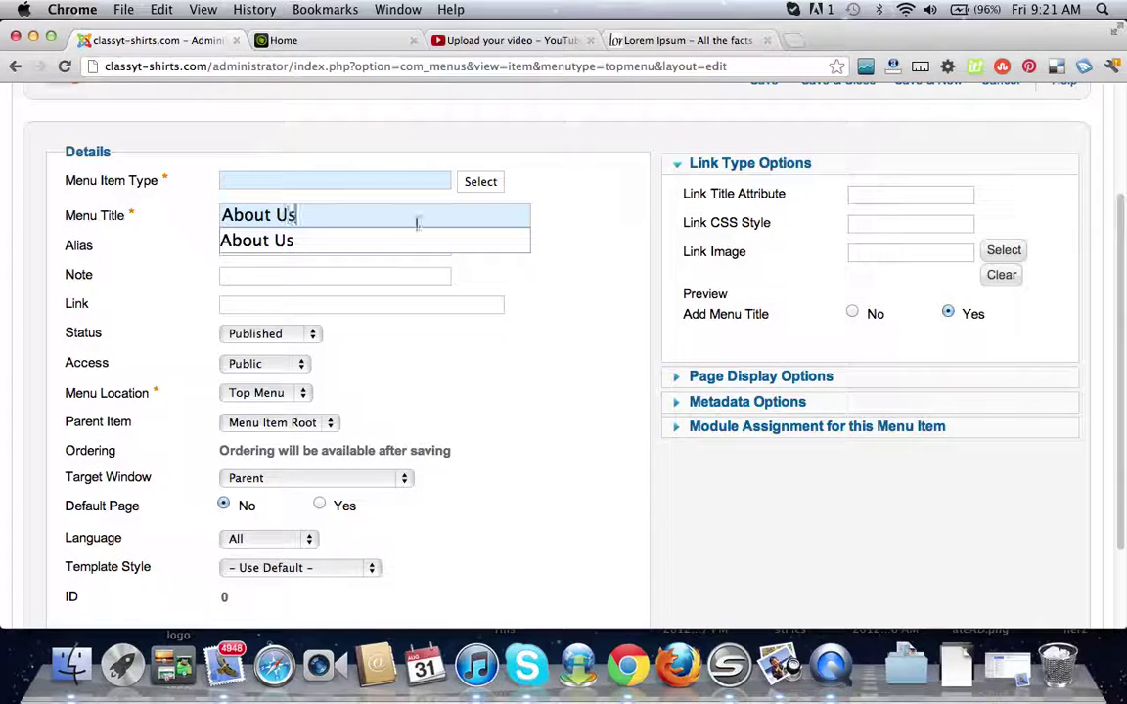
pyautogui.write('Us')
pyautogui.press('Down')
pyautogui.press('Return')
# Set the menu item type to Single Article and link it to the About Us article
pyautogui.click(479, 181)
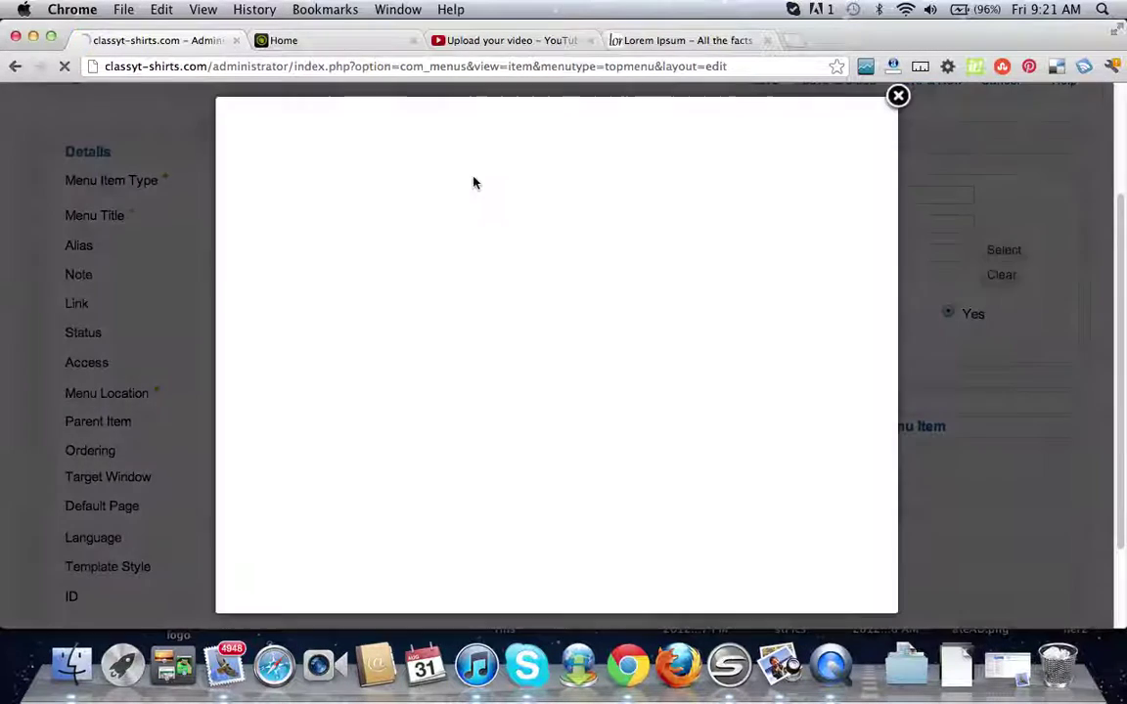
pyautogui.click(581, 198)
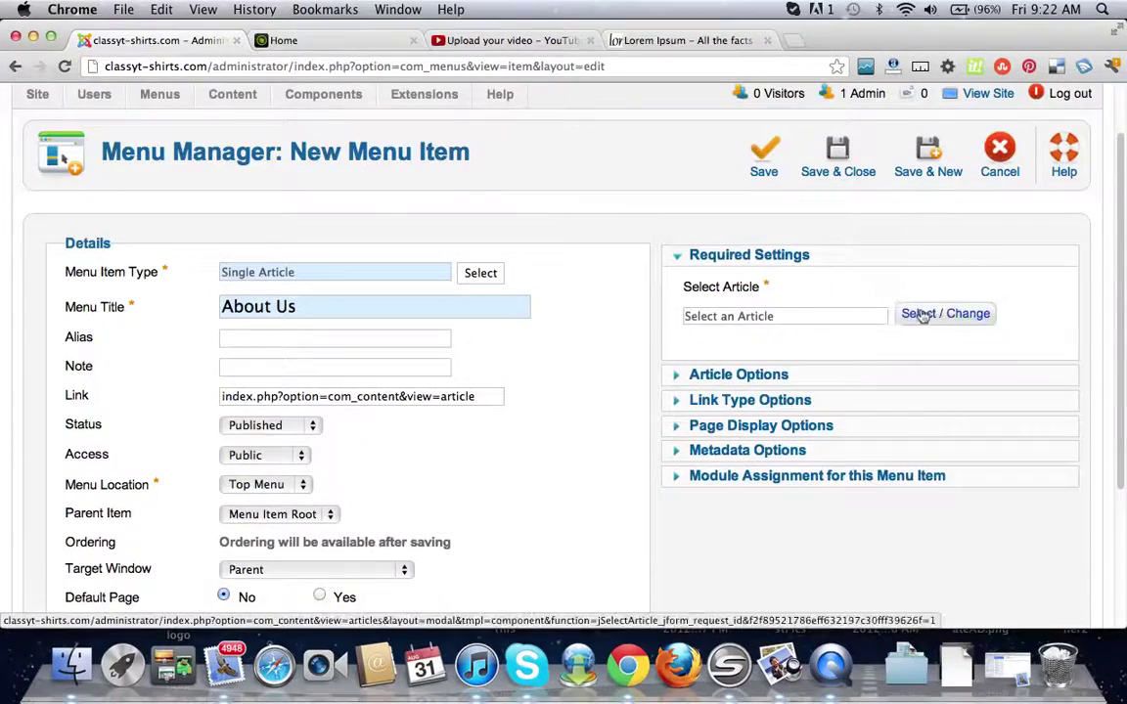
pyautogui.click(922, 314)
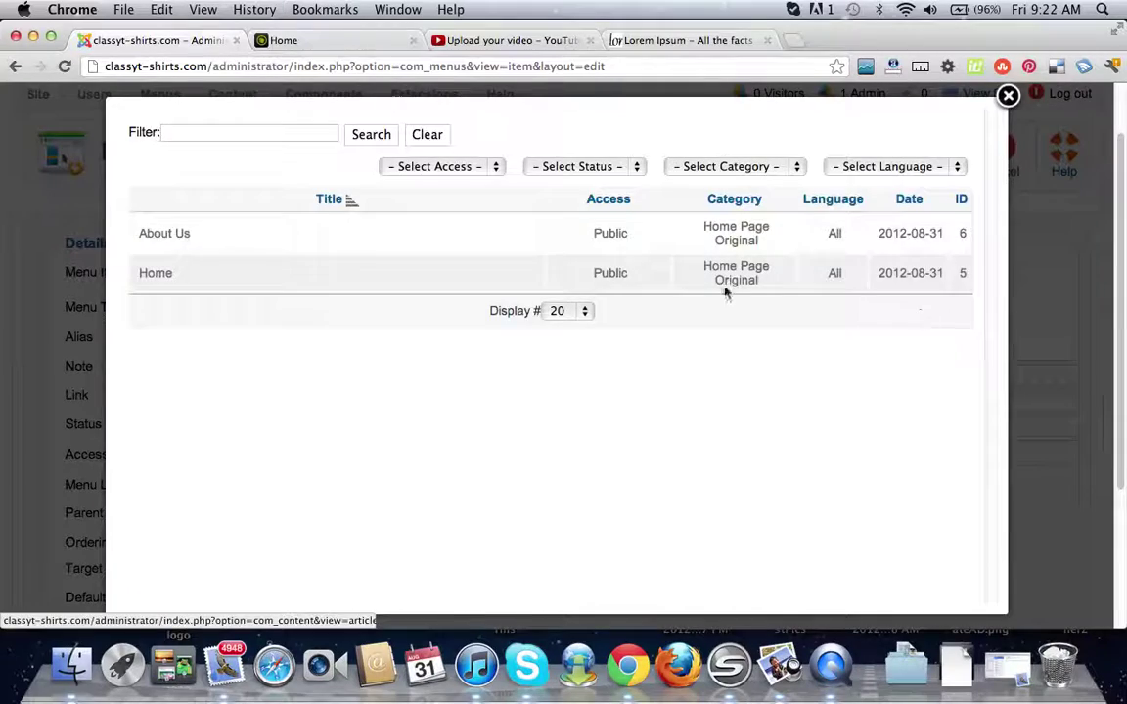
pyautogui.click(174, 234)
# Keep Top Menu as the menu location, then save and close the About Us menu item
pyautogui.scroll(-3, 587, 238)
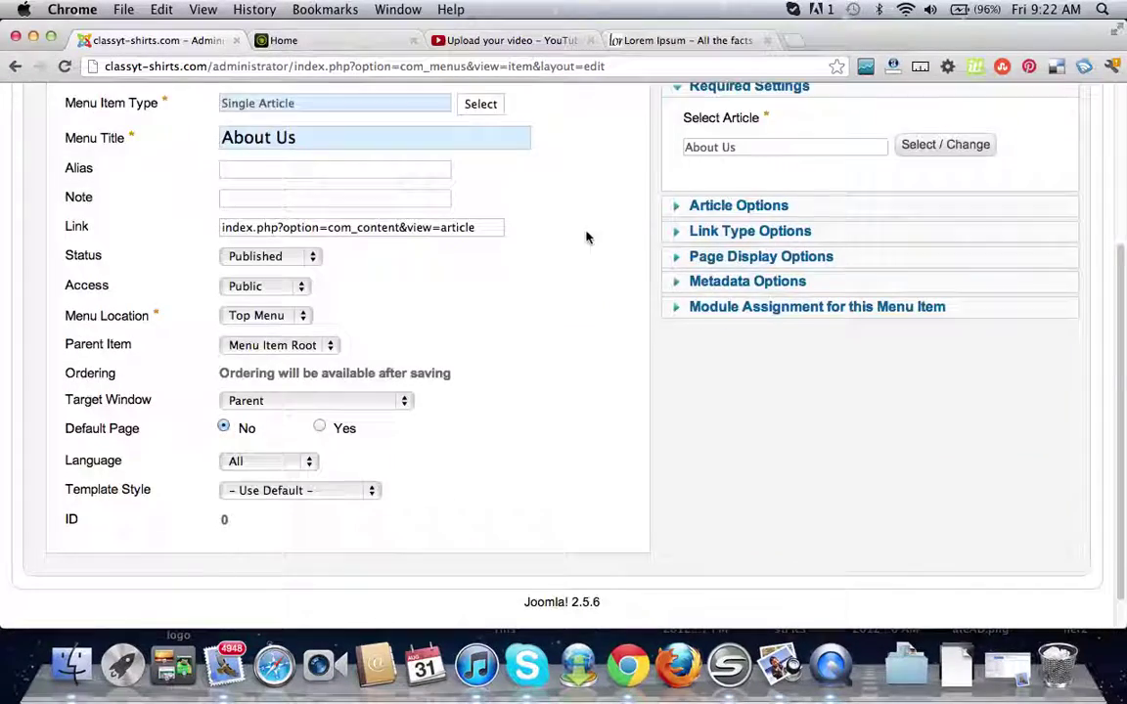
pyautogui.scroll(5, 586, 238)
pyautogui.scroll(-4, 577, 245)
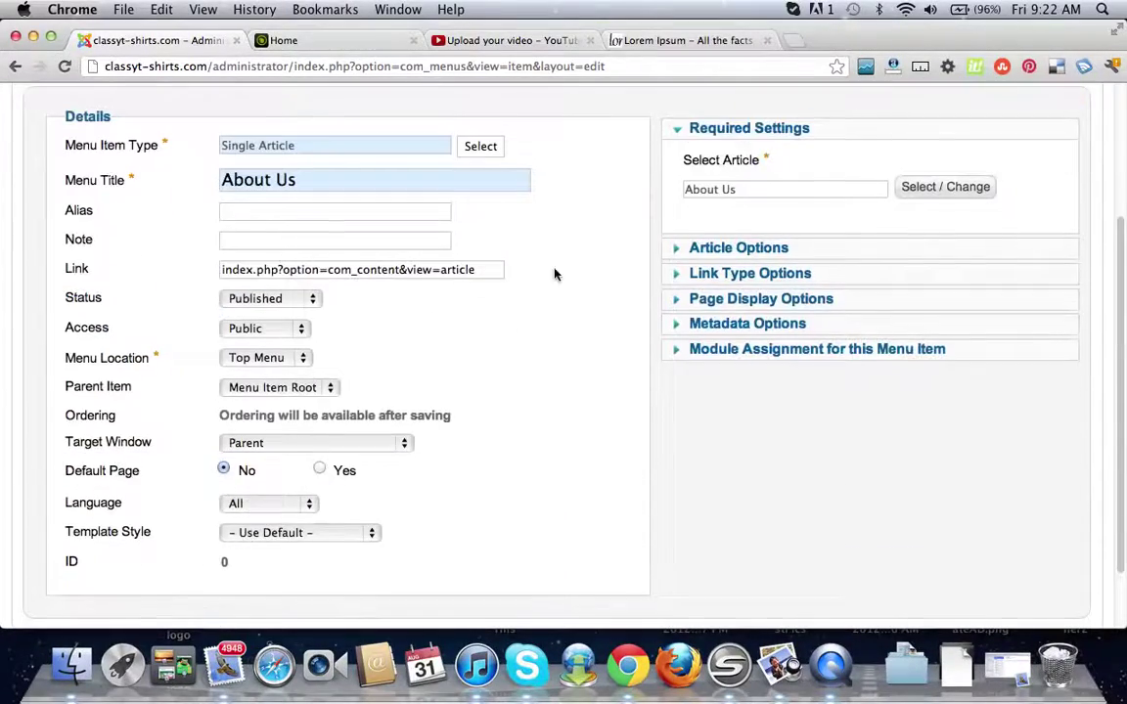
pyautogui.click(266, 358)
pyautogui.click(266, 358)
pyautogui.scroll(3, 634, 283)
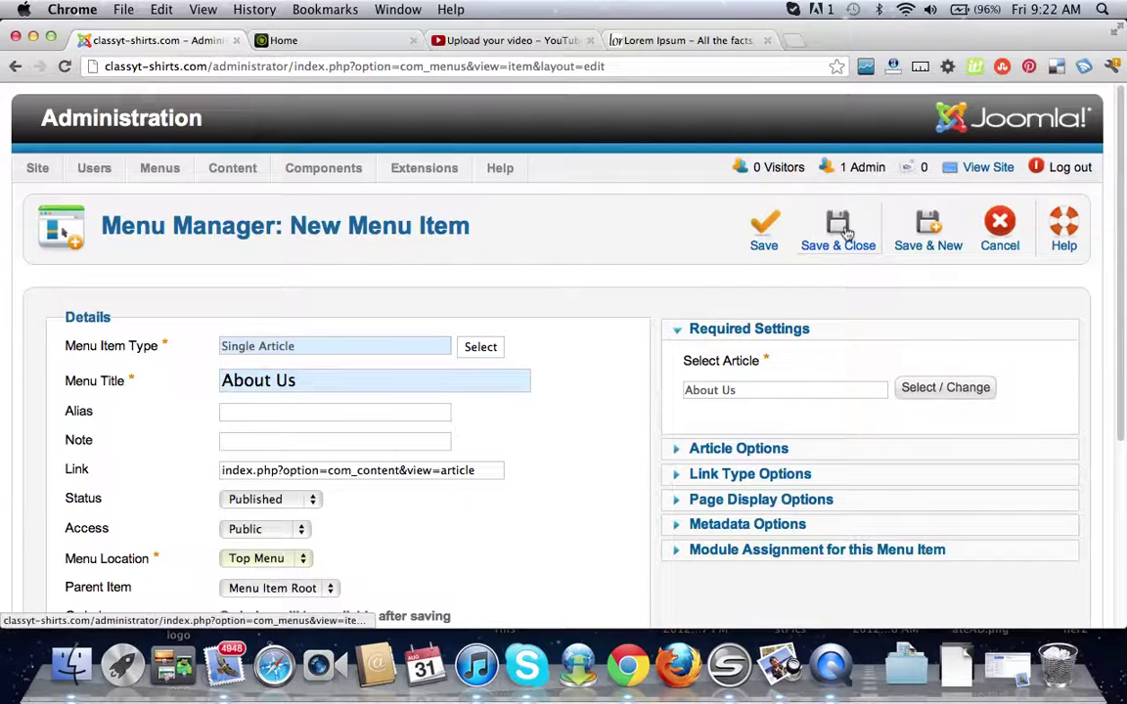
pyautogui.click(749, 210)
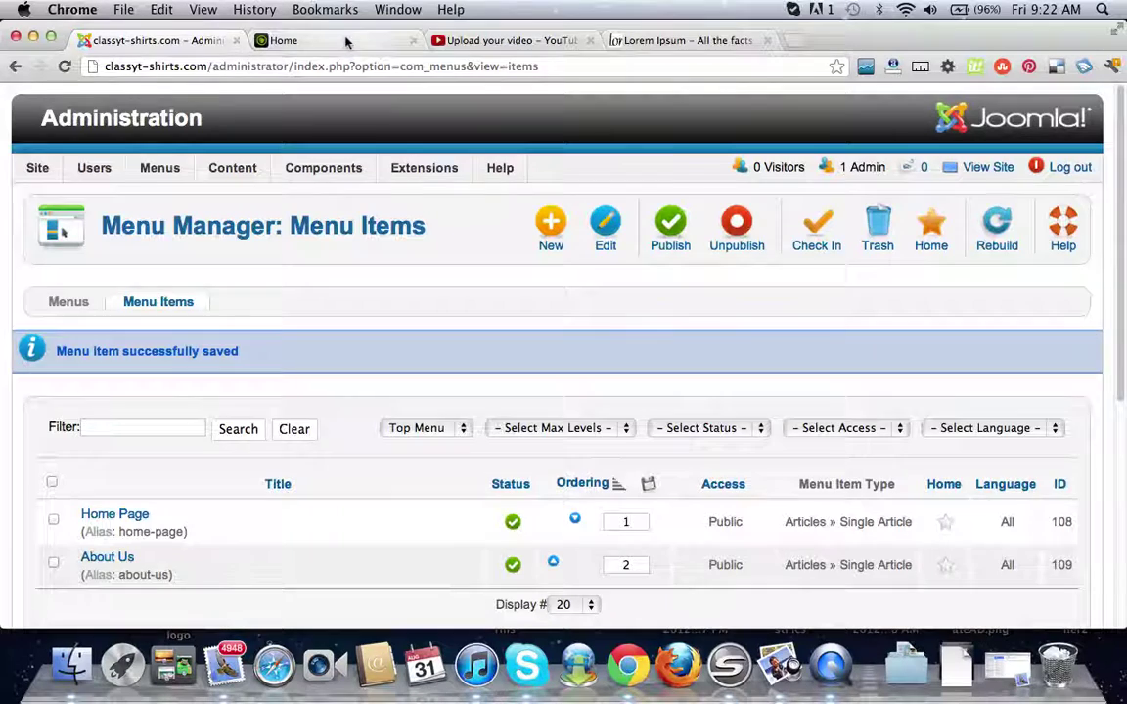
# Reload the public front page and check the pages opened by the About Us and Home Page menu links
pyautogui.click(347, 40)
pyautogui.click(64, 66)
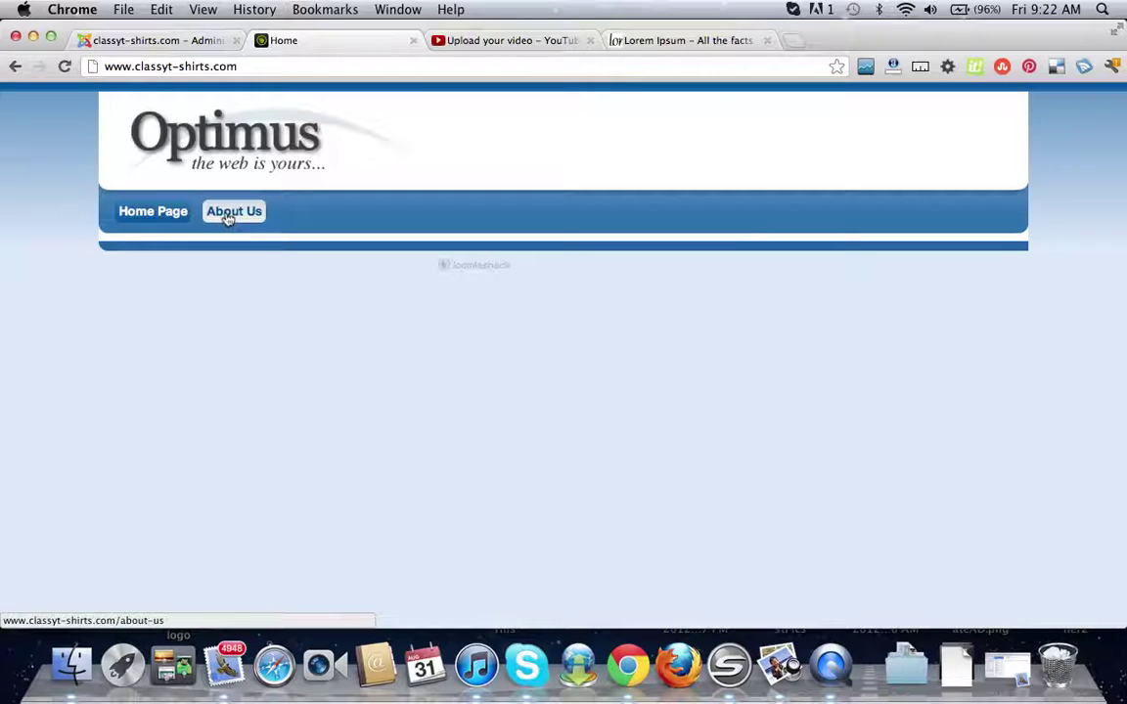
pyautogui.click(228, 216)
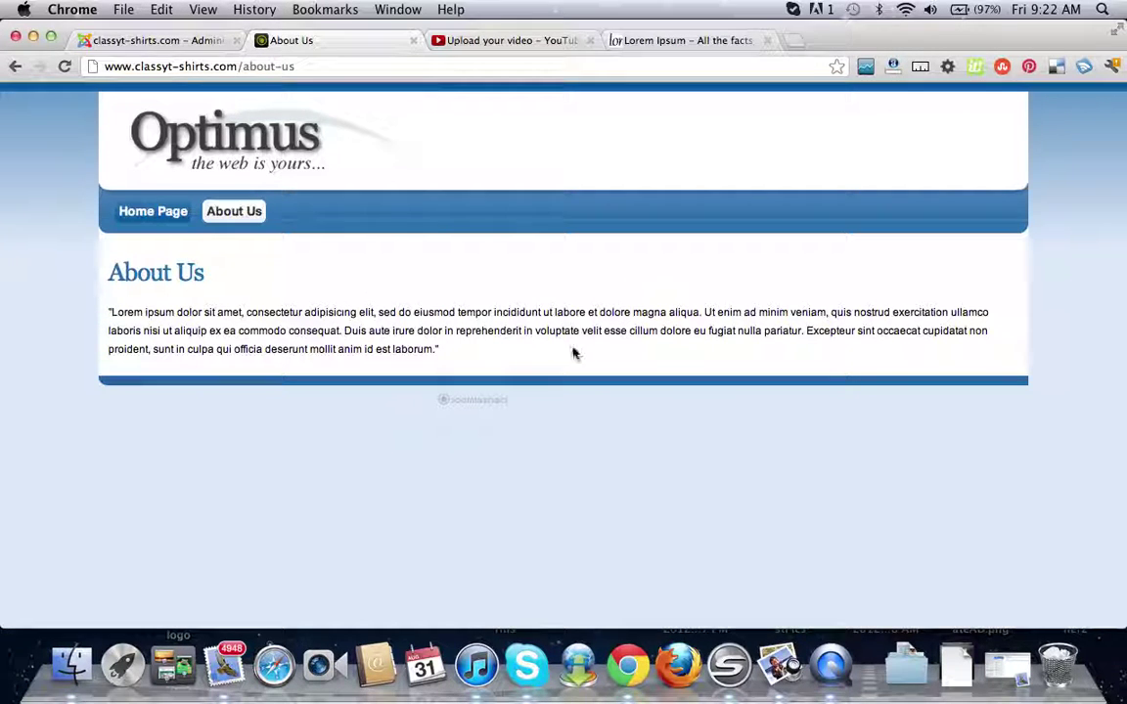
pyautogui.moveTo(157, 315); pyautogui.dragTo(766, 344)
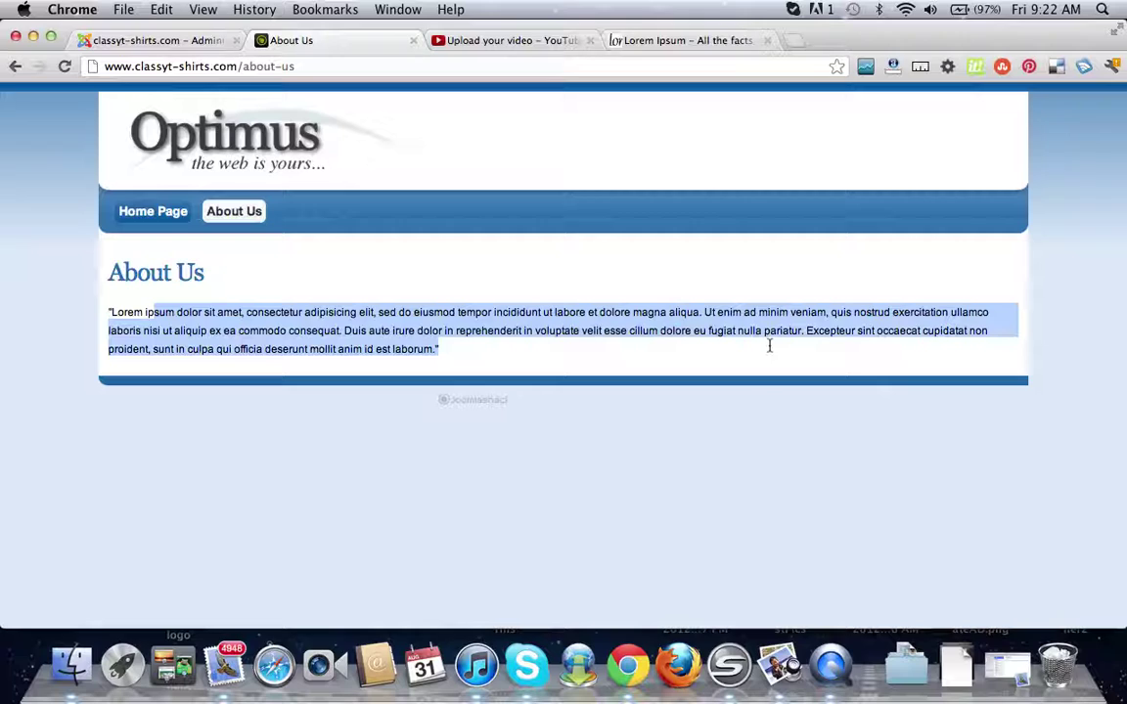
pyautogui.click(135, 272)
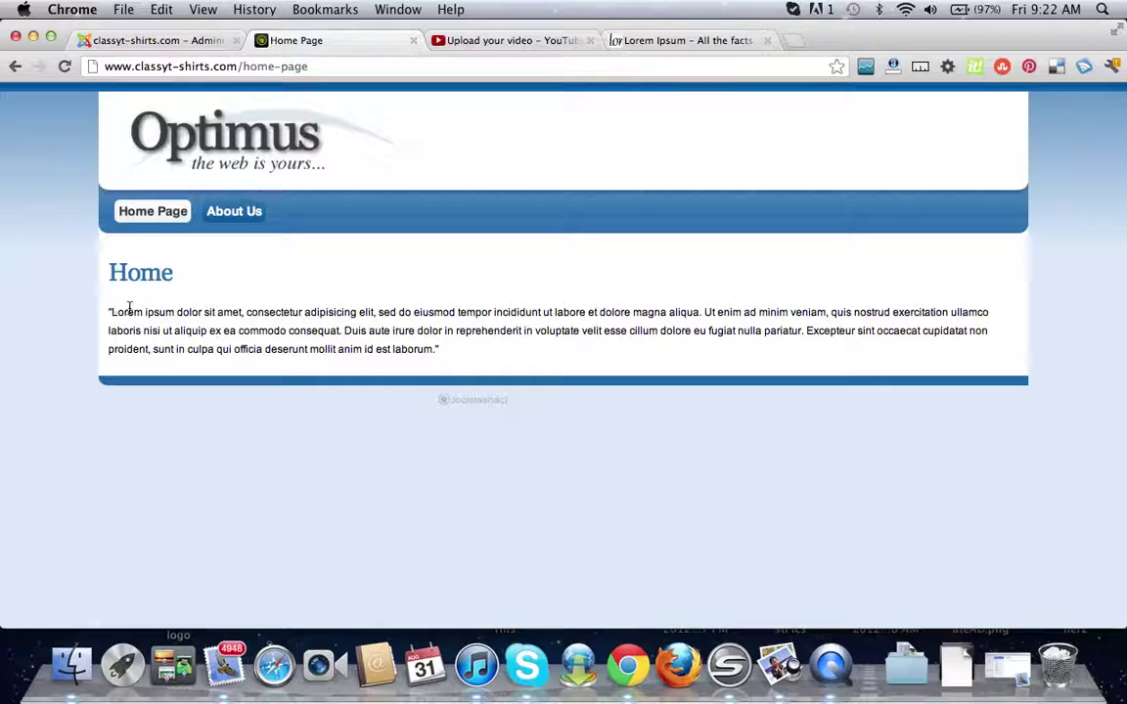
pyautogui.click(122, 207)
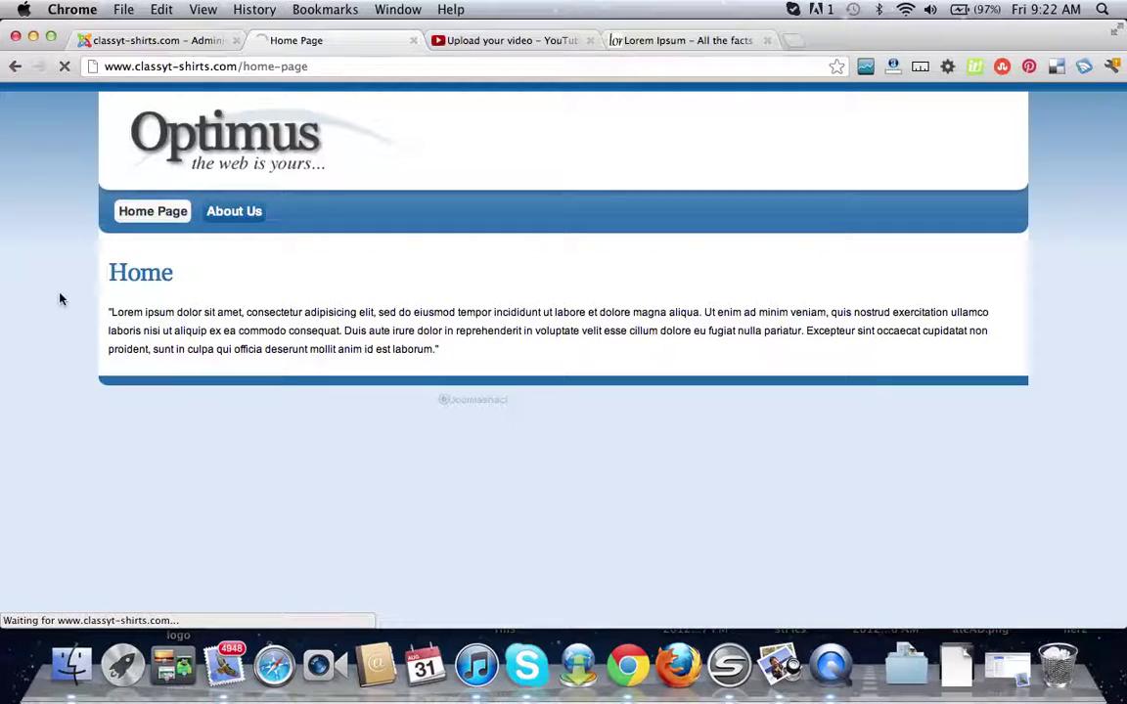